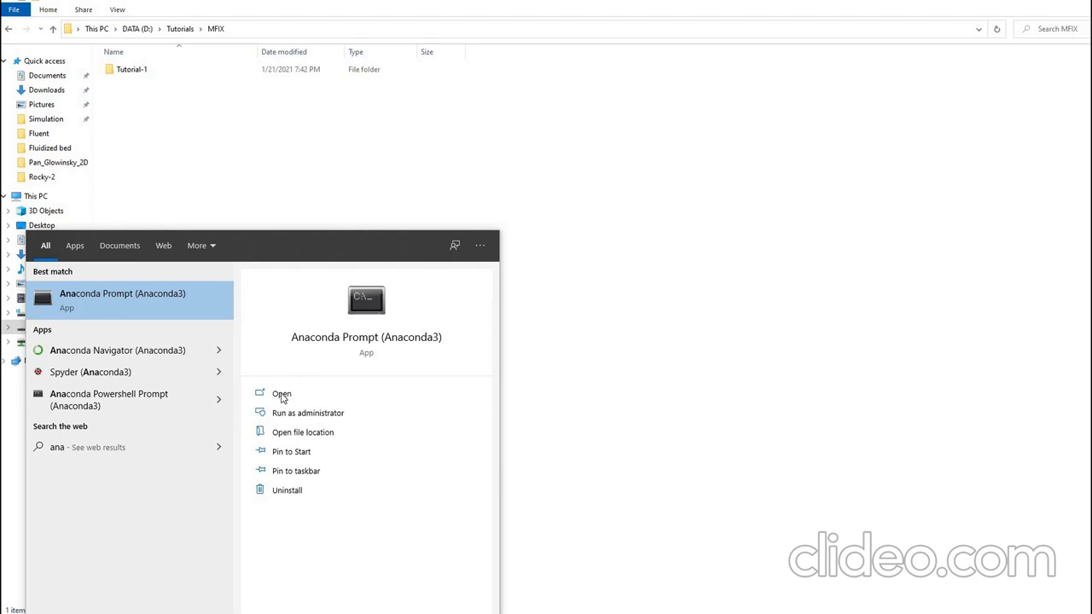
# Open the Anaconda Prompt and list the available conda environments
pyautogui.click(201, 312)
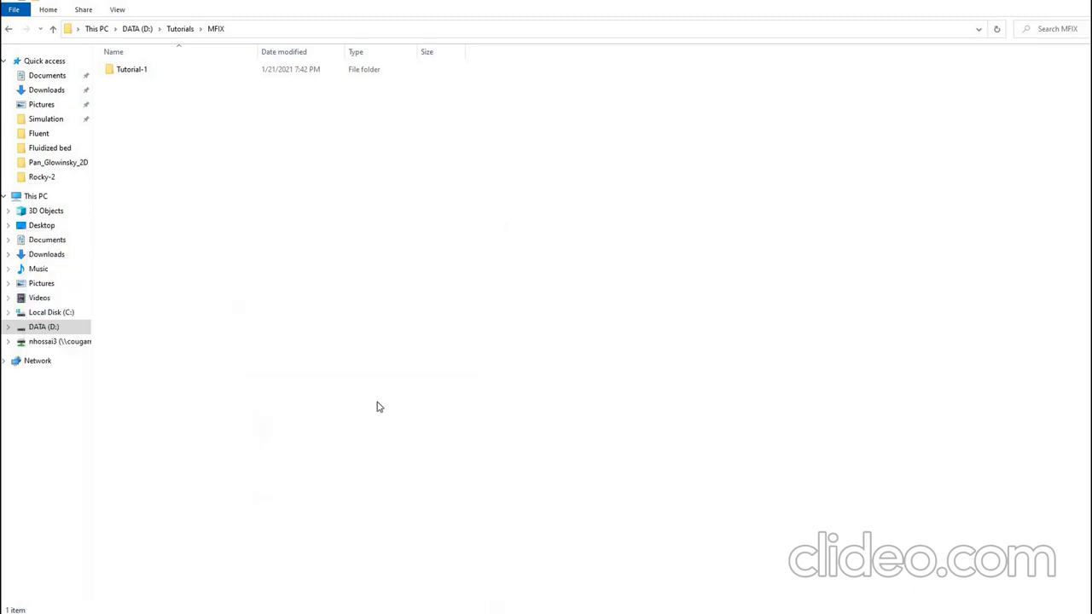
pyautogui.moveTo(406, 51); pyautogui.dragTo(628, 195)
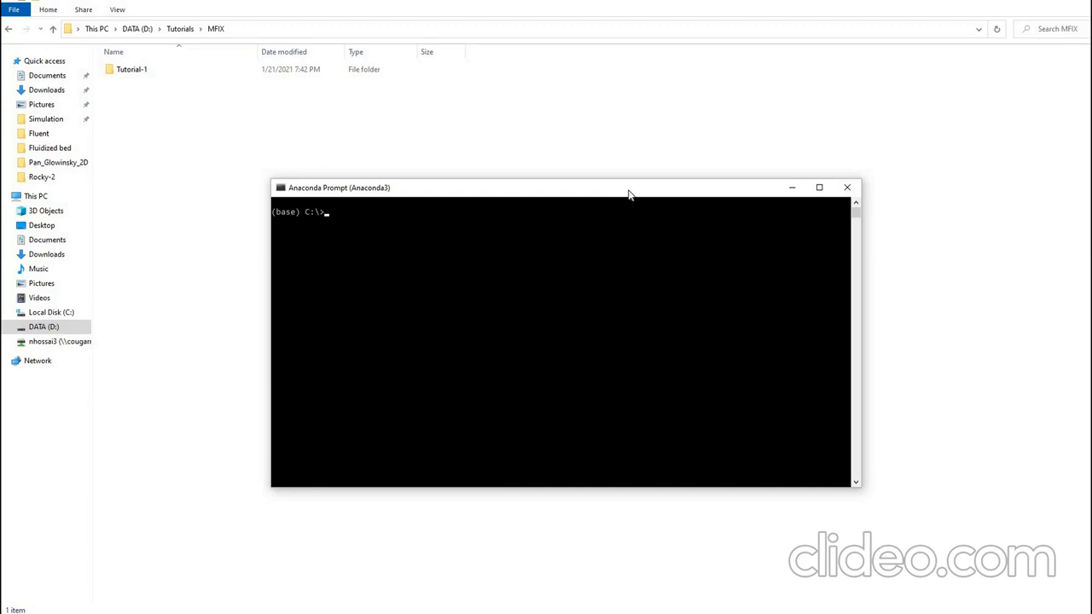
pyautogui.write('conda env list')
pyautogui.press('Return')
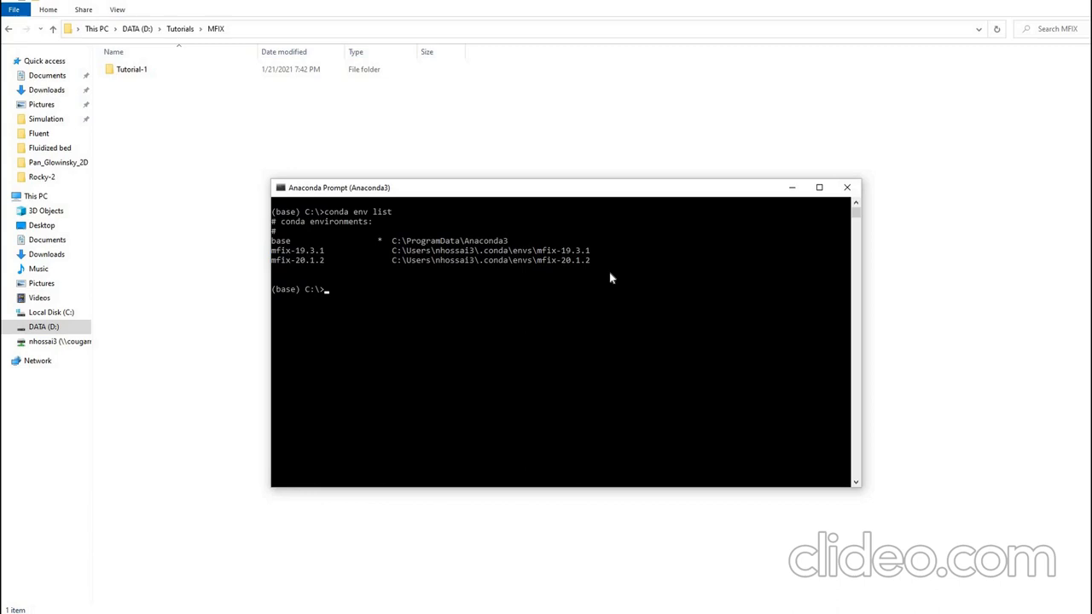
# Activate the mfix-20.1.2 conda environment and launch MFiX from it
pyautogui.write('conda activate')
pyautogui.moveTo(538, 260); pyautogui.dragTo(590, 262)
pyautogui.hotkey('ctrl', 'c')
pyautogui.rightClick(412, 296)
pyautogui.rightClick(412, 295)
pyautogui.press('Return')
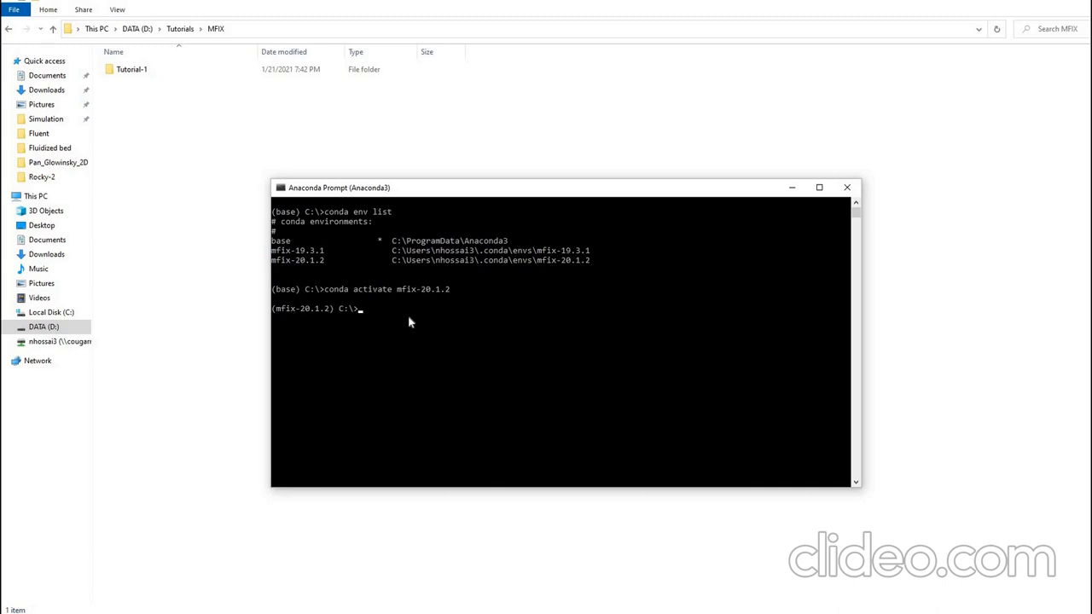
pyautogui.write('mfix')
pyautogui.press('Return')
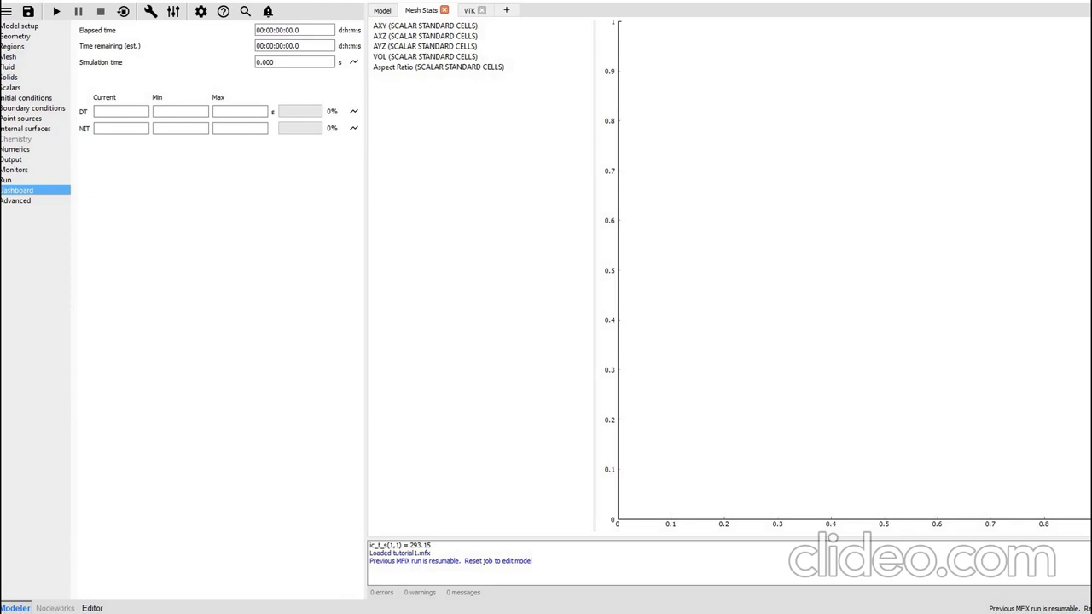
# Create a new project from the blank template, named tutorial-1, in D:/Tutorials/MFIX/Tutorial-1, and decline the SMS workflow
pyautogui.click(6, 12)
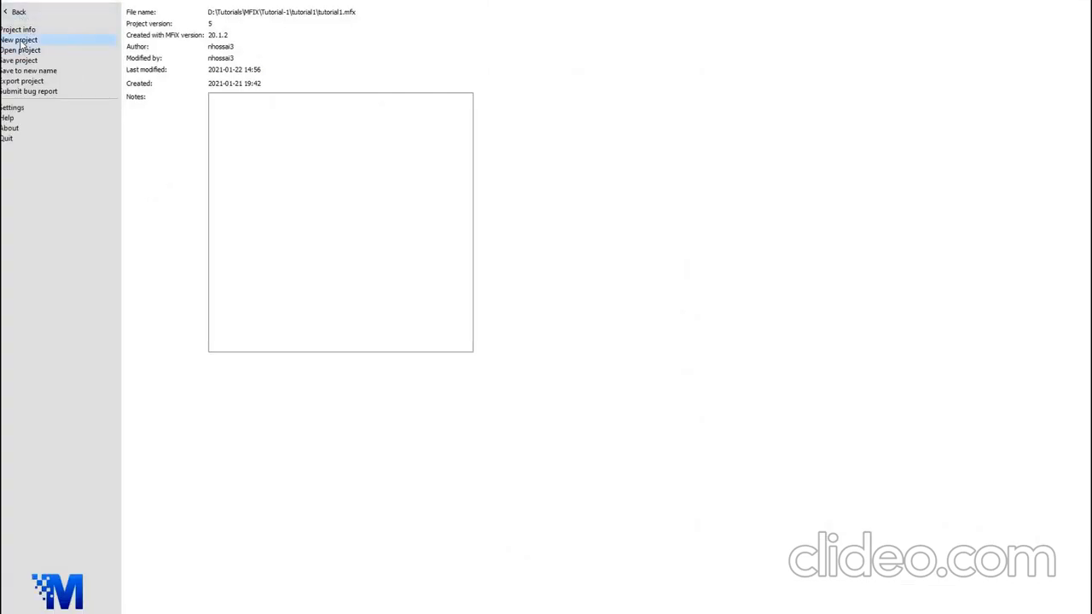
pyautogui.click(22, 43)
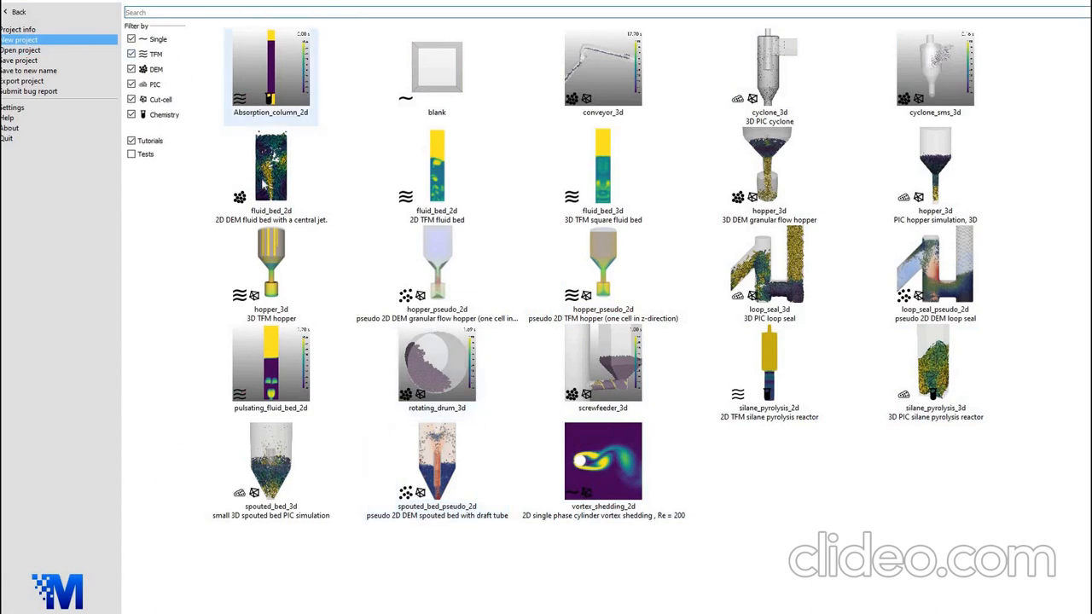
pyautogui.click(443, 178)
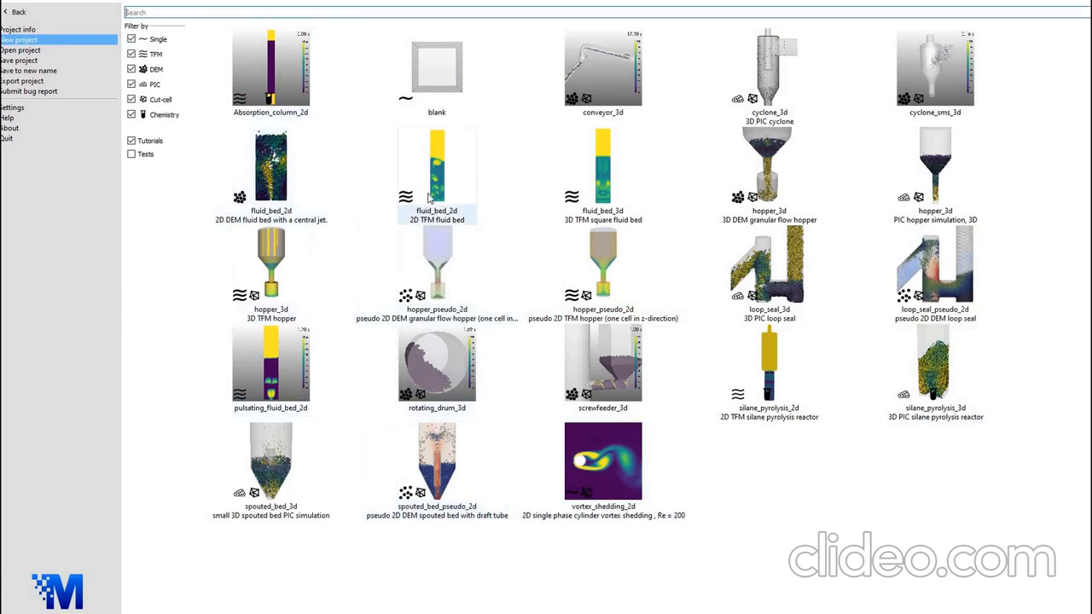
pyautogui.click(595, 218)
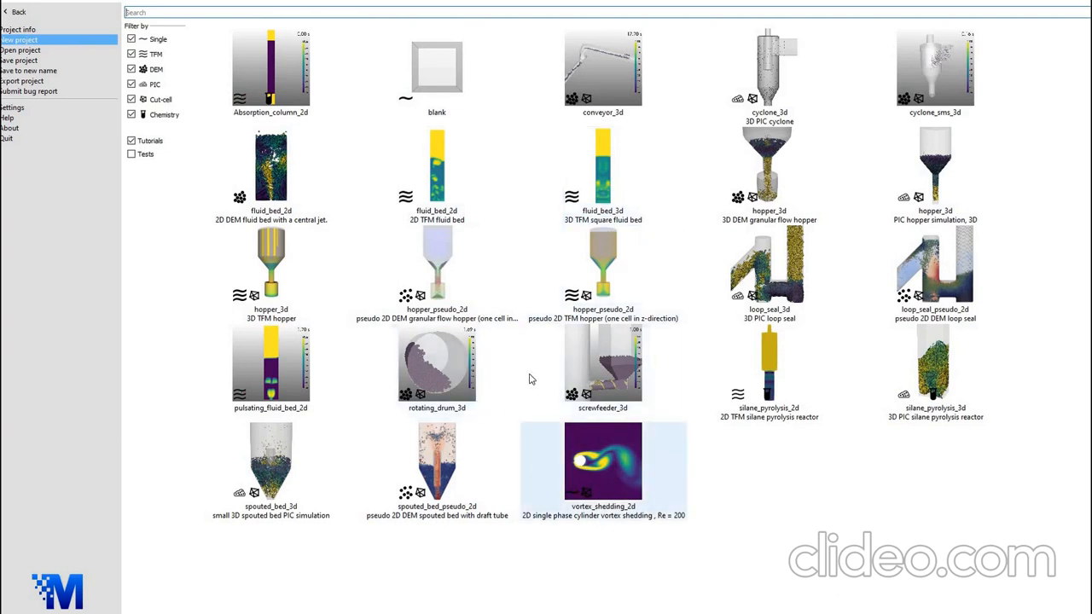
pyautogui.click(251, 201)
pyautogui.click(471, 62)
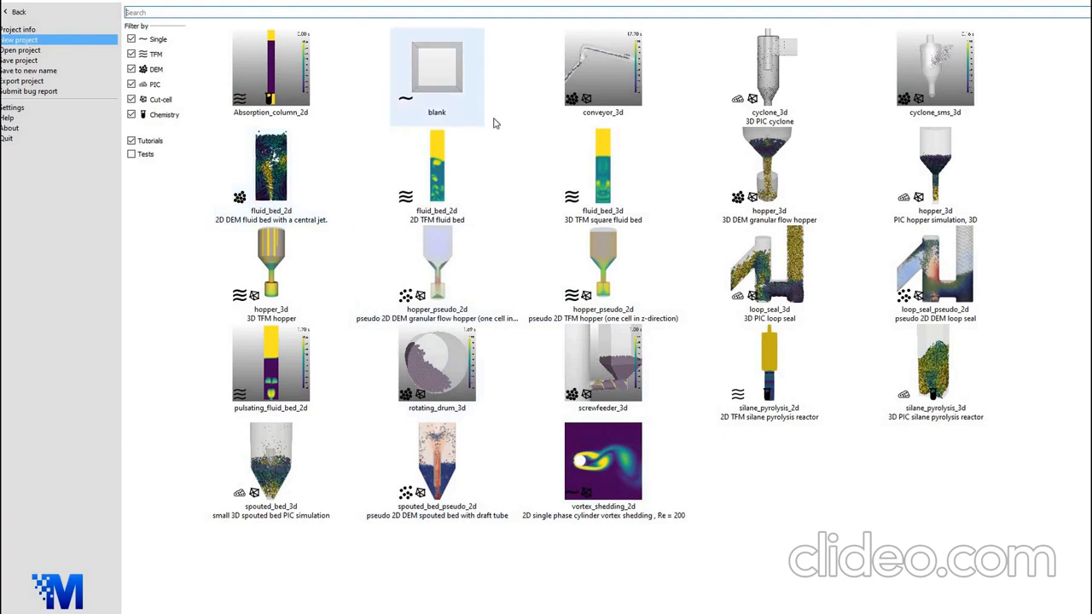
pyautogui.click(447, 84)
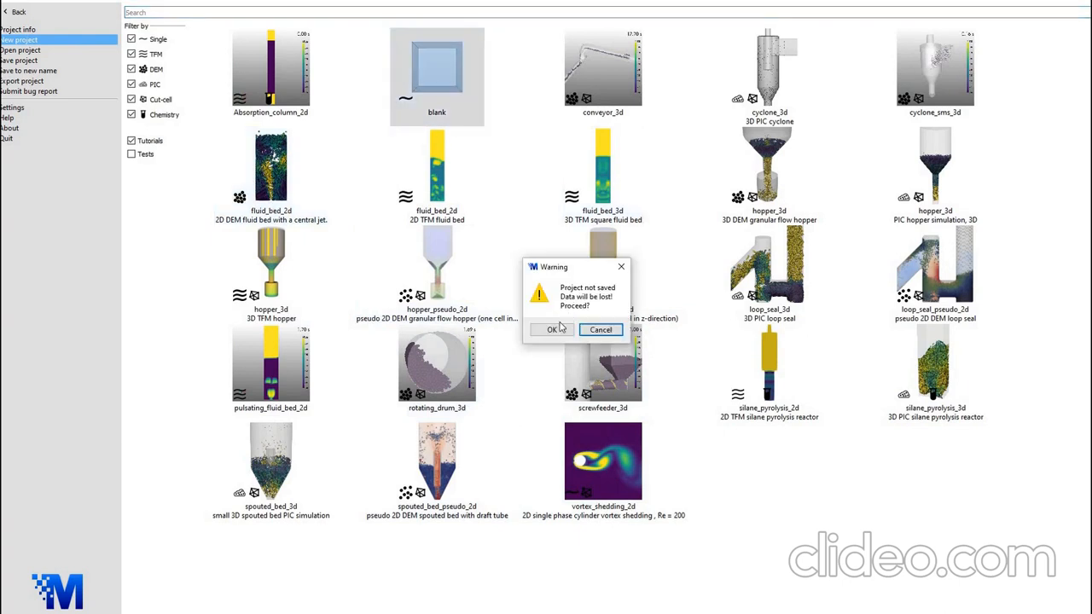
pyautogui.click(551, 331)
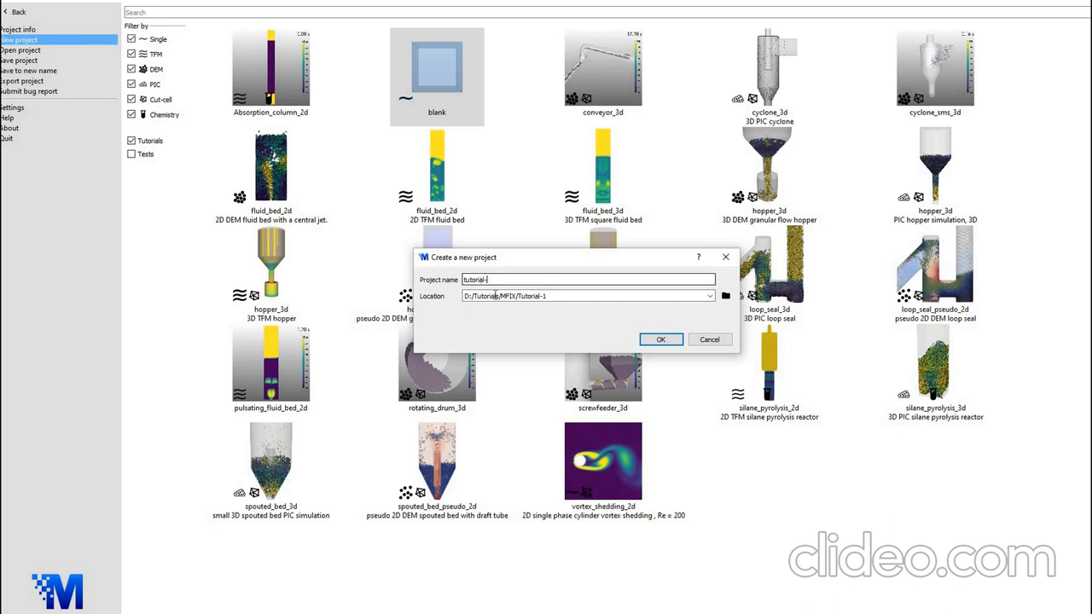
pyautogui.click(658, 340)
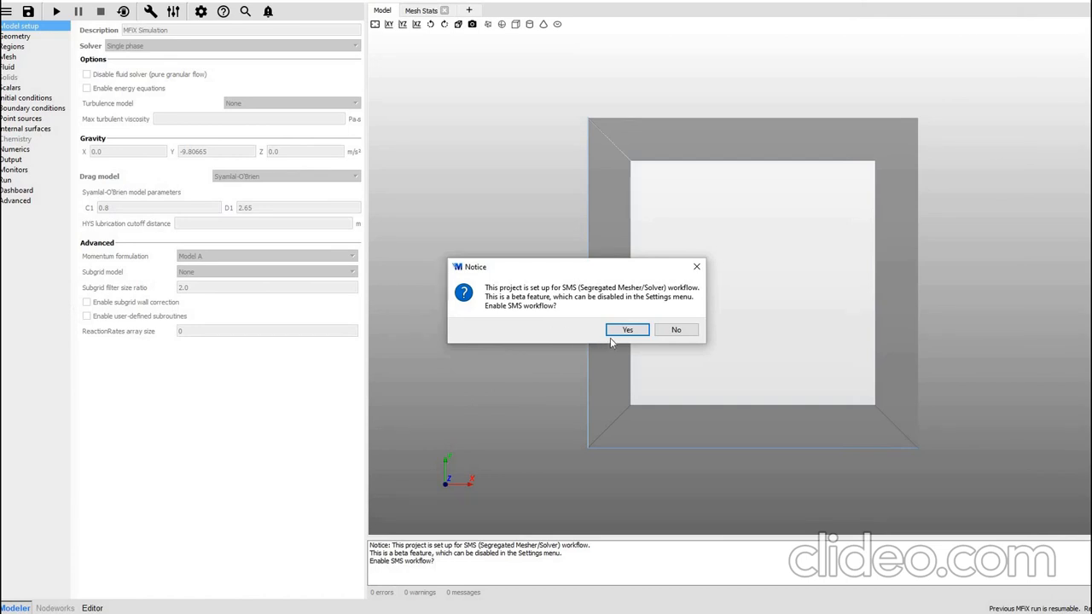
pyautogui.click(674, 330)
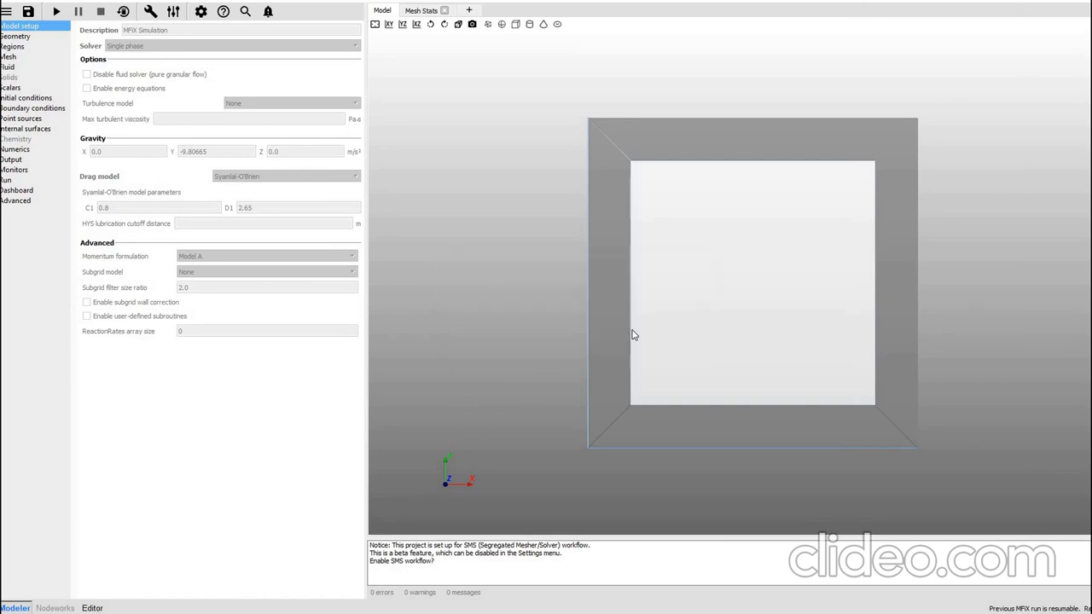
# Set the model's solver to Discrete element model (MFiX-DEM)
pyautogui.click(17, 60)
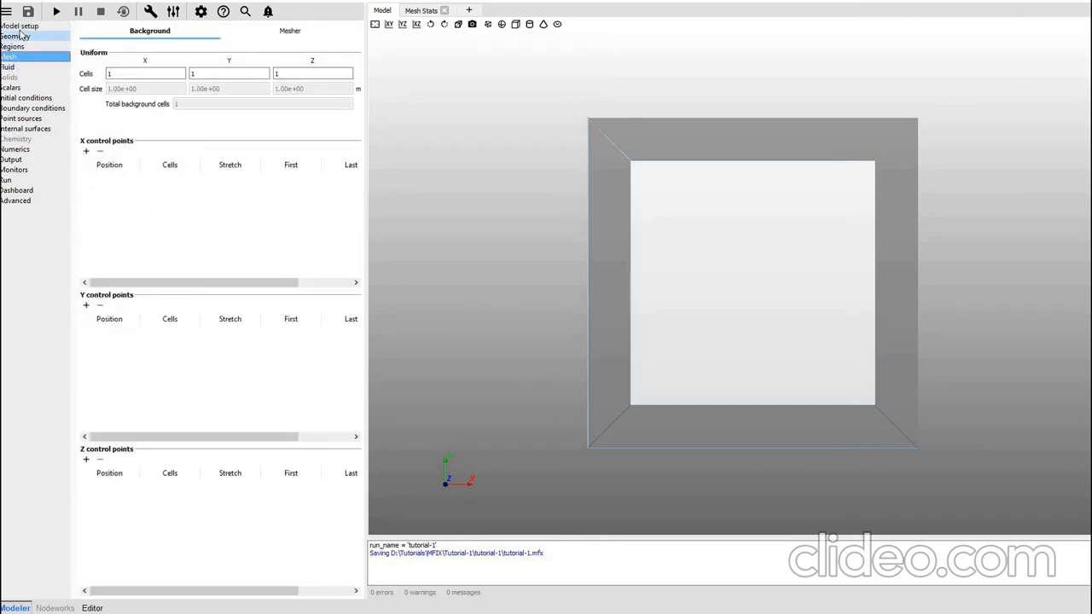
pyautogui.click(22, 27)
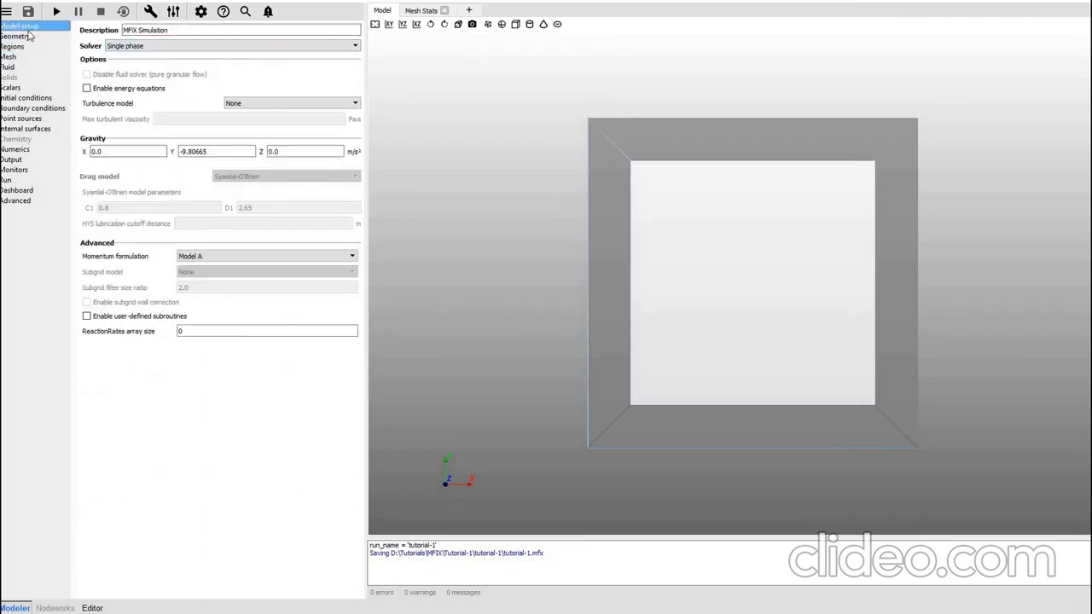
pyautogui.click(155, 47)
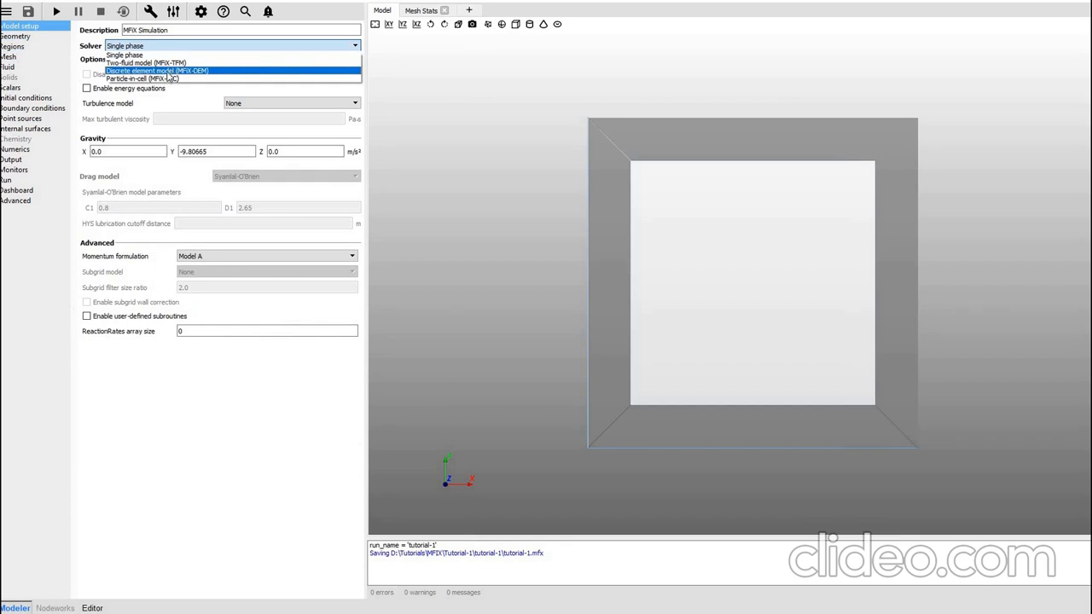
pyautogui.click(169, 72)
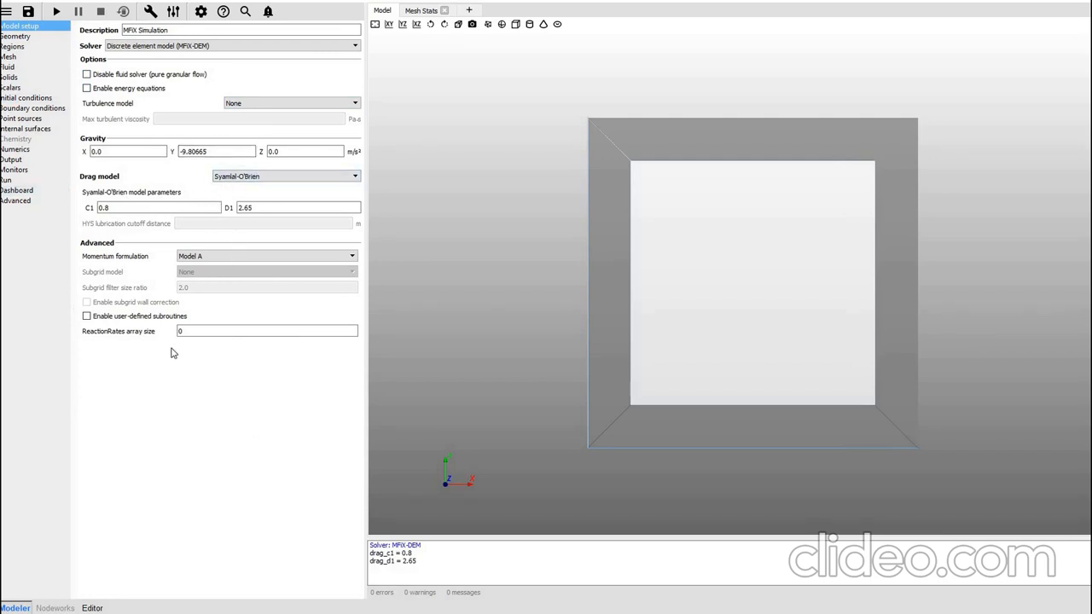
# Set the maximum X extent of the geometry domain to 0.203 m
pyautogui.click(17, 36)
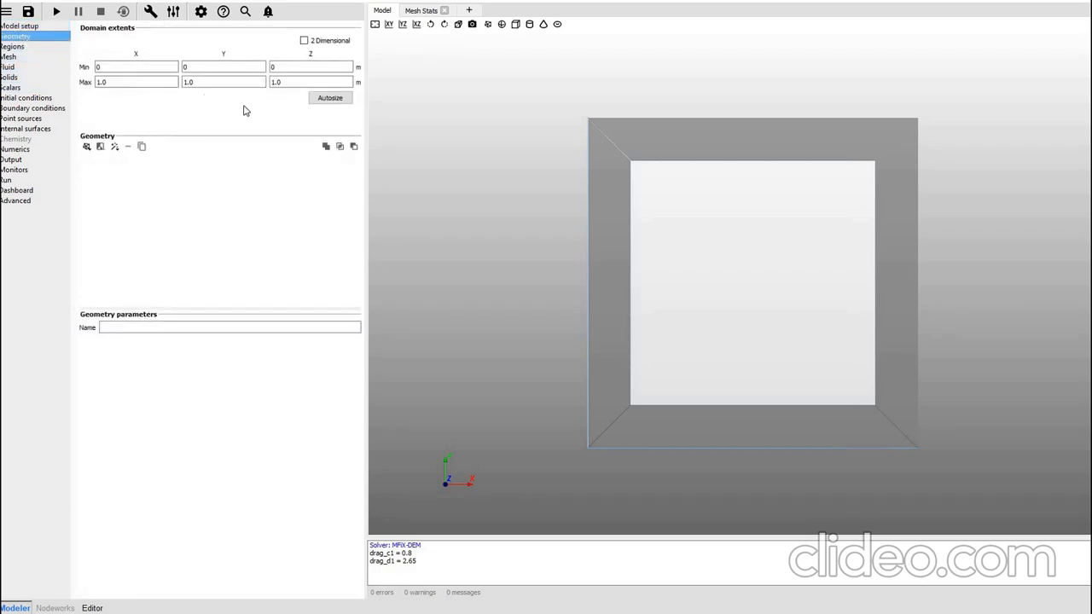
pyautogui.click(305, 41)
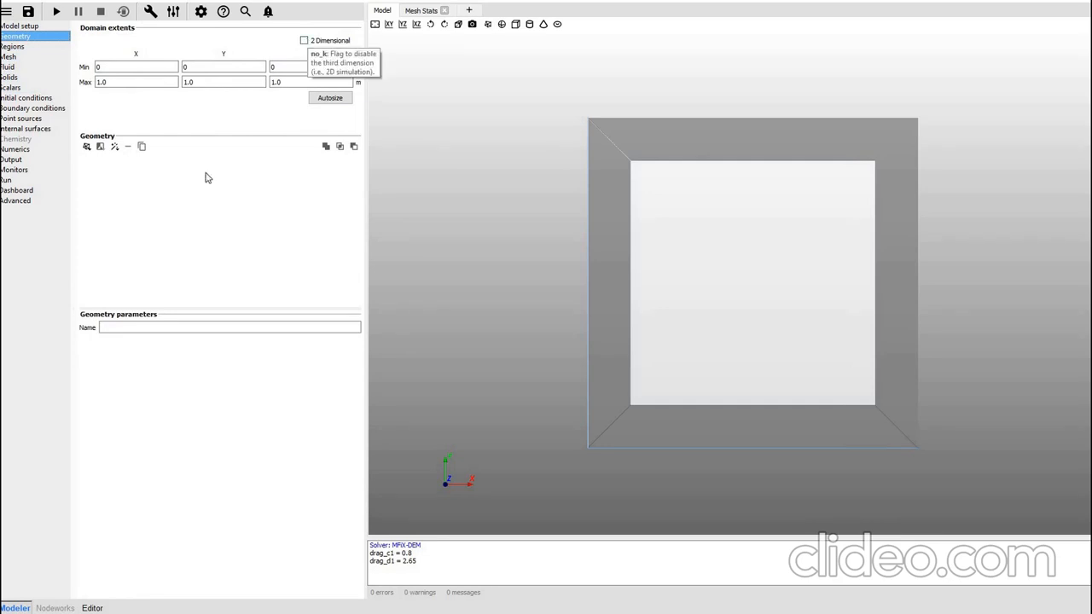
pyautogui.click(304, 41)
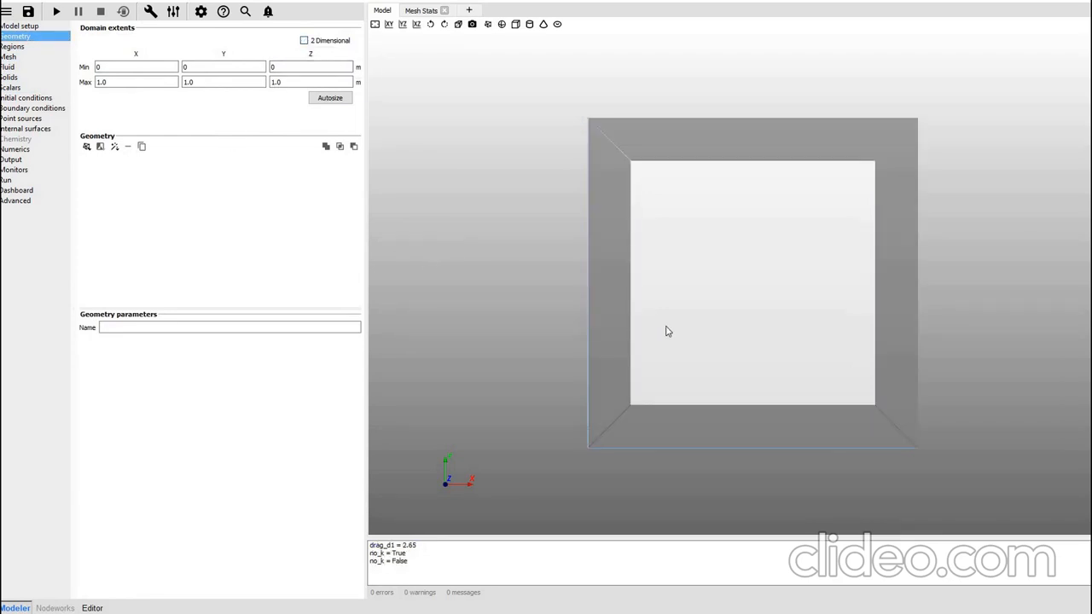
pyautogui.click(110, 68)
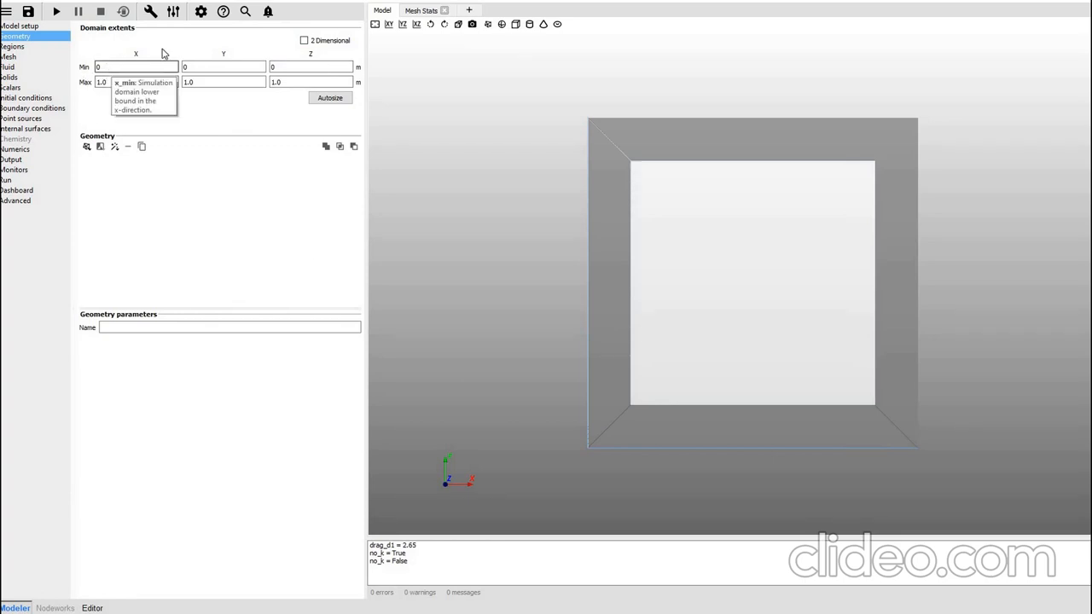
pyautogui.press('Tab')
pyautogui.press('Tab')
pyautogui.click(115, 68)
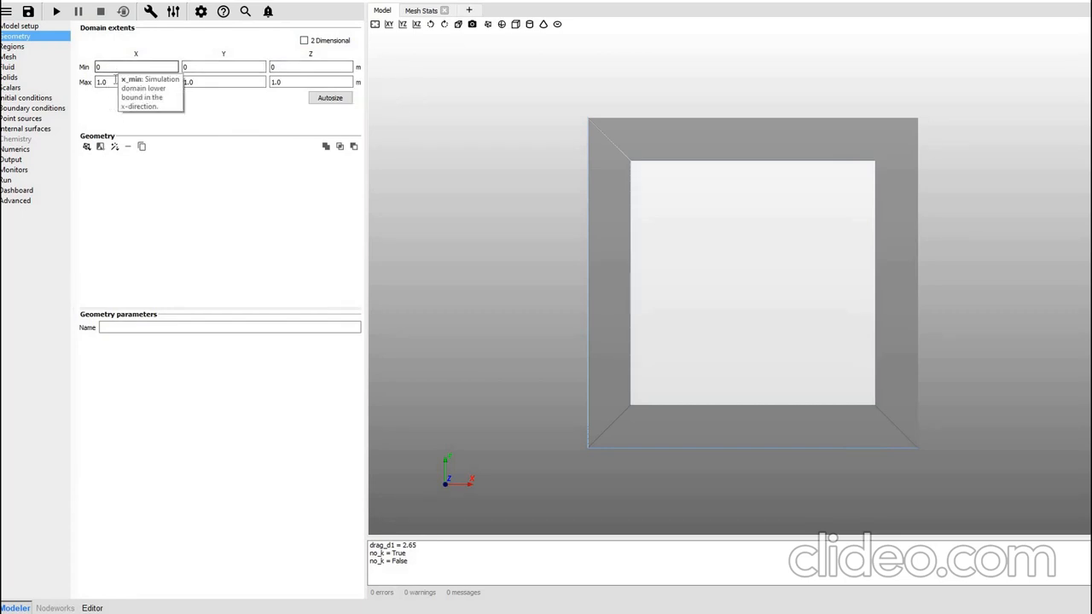
pyautogui.click(104, 85)
pyautogui.hotkey('ctrl', 'a')
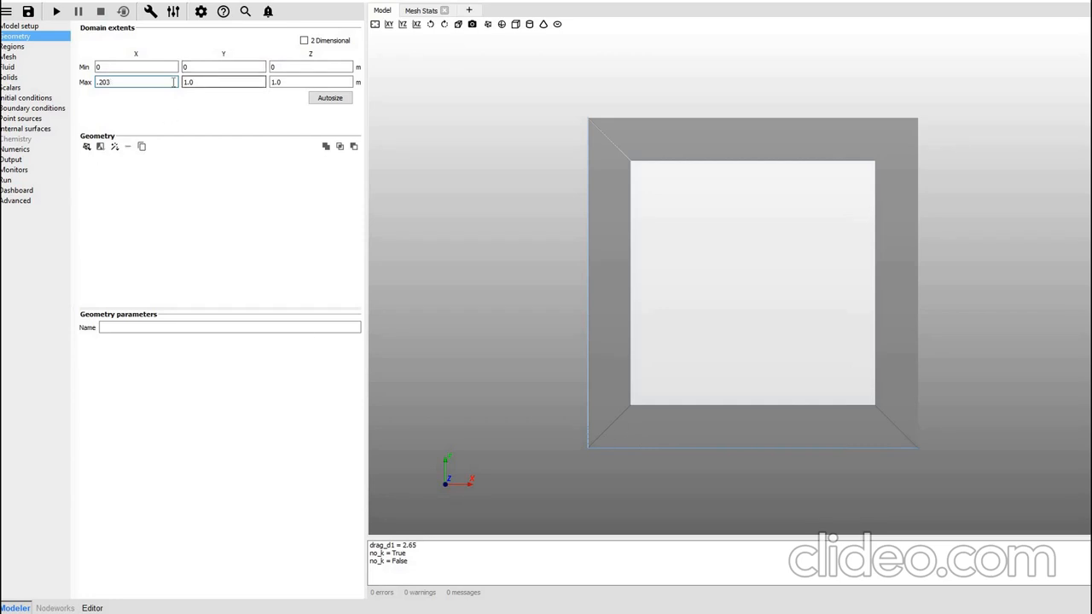
# Set the domain's maximum Y extent to 0.7022 m and its maximum Z extent to 0.007 m
pyautogui.click(203, 82)
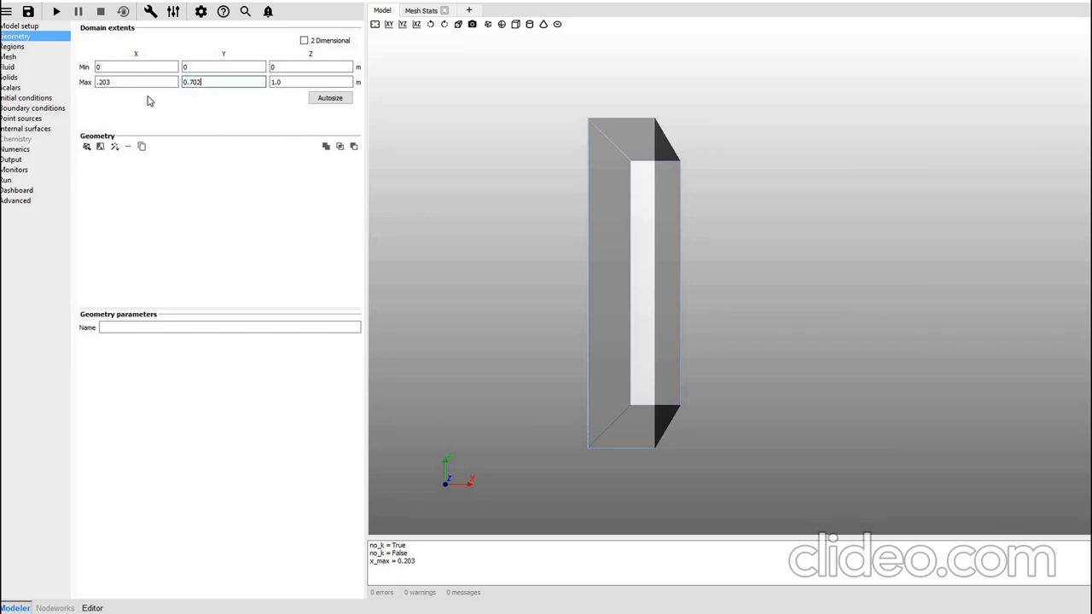
pyautogui.write('0.7022')
pyautogui.click(285, 82)
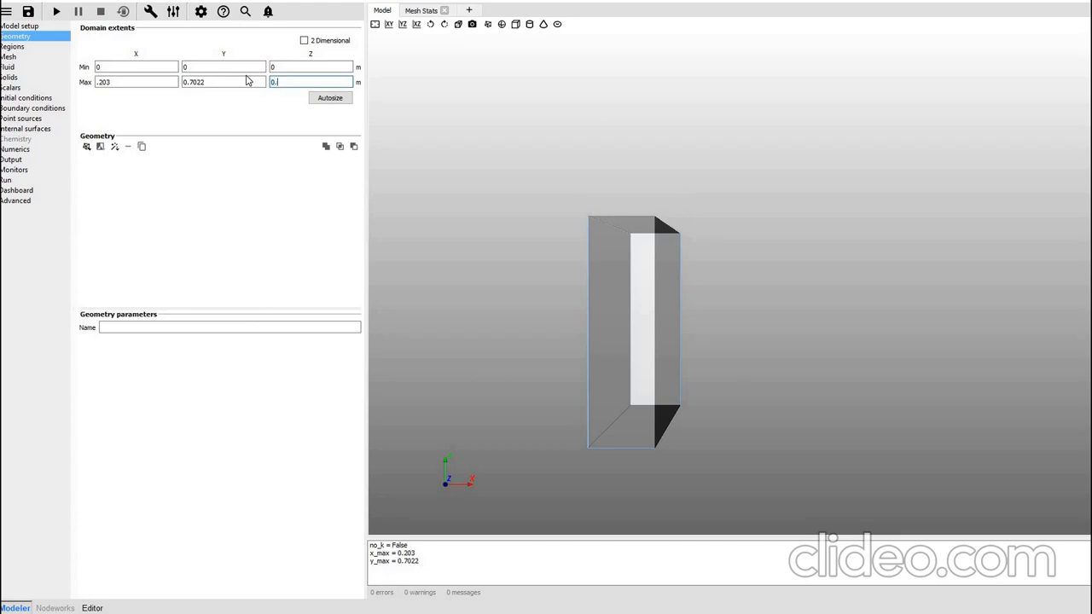
pyautogui.write('7')
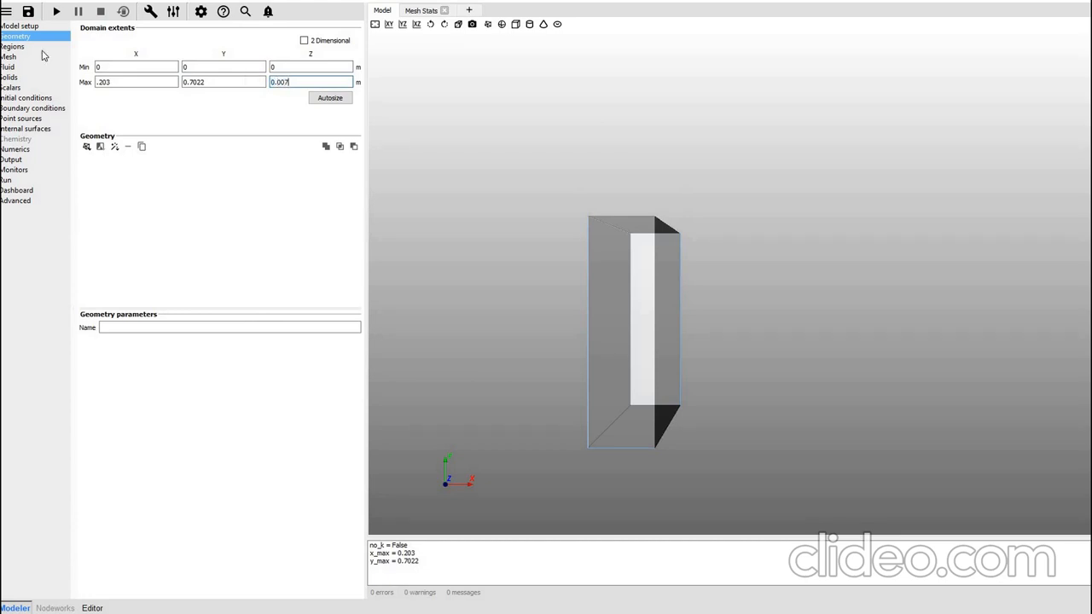
pyautogui.click(238, 66)
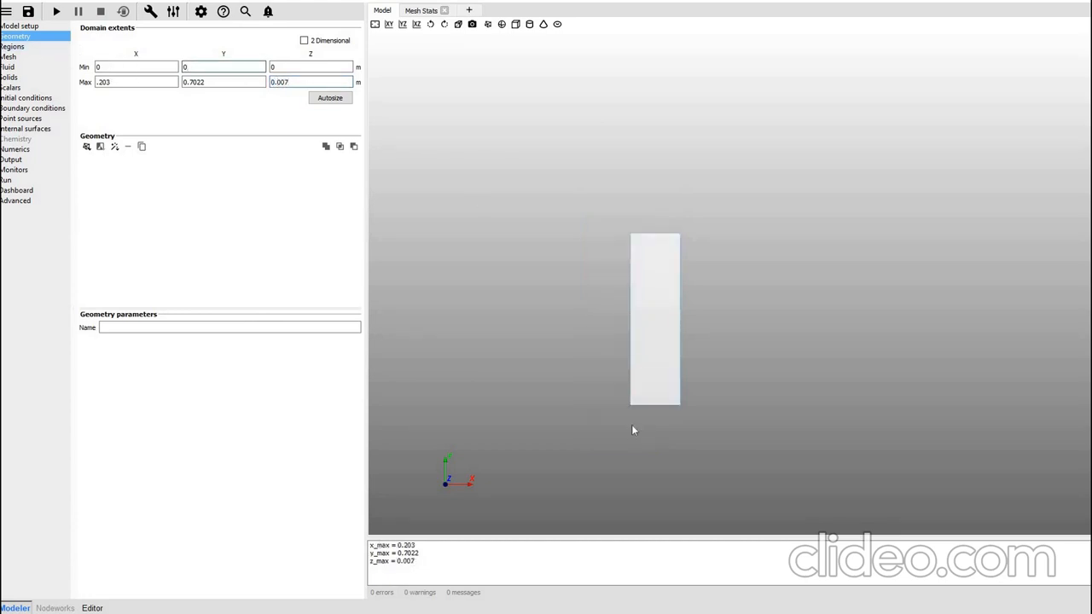
# Make the simulation domain two-dimensional
pyautogui.moveTo(578, 437); pyautogui.dragTo(728, 339)
pyautogui.click(376, 24)
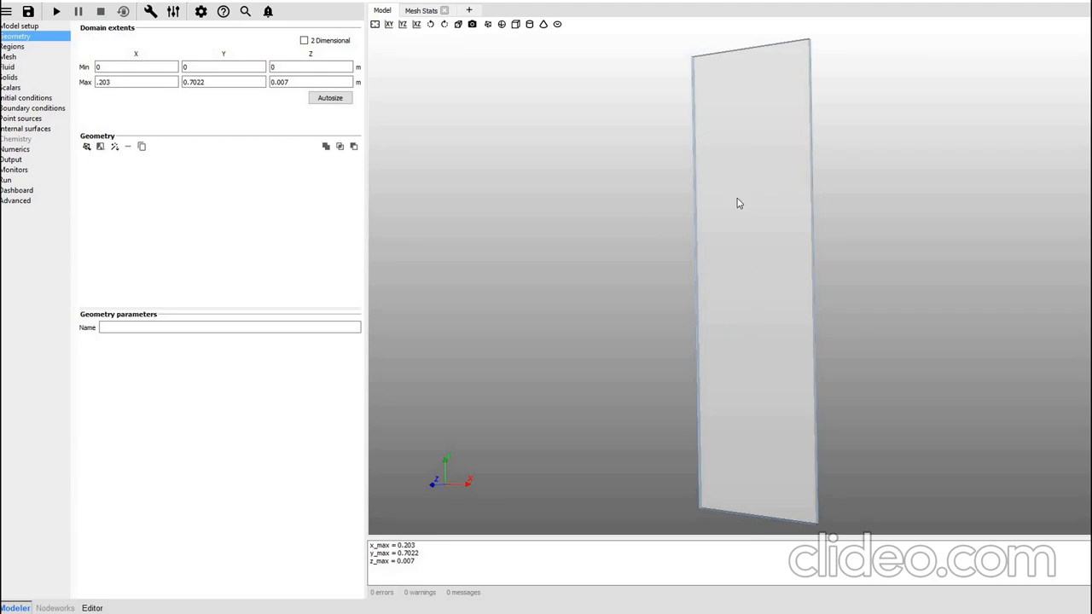
pyautogui.moveTo(739, 234); pyautogui.dragTo(401, 43)
pyautogui.click(389, 24)
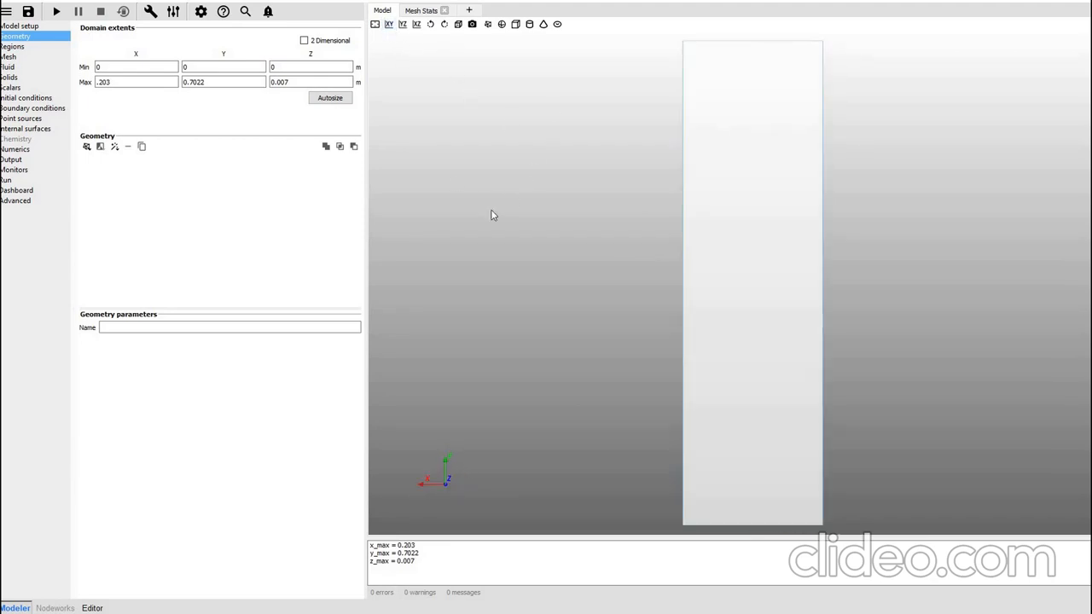
pyautogui.click(304, 41)
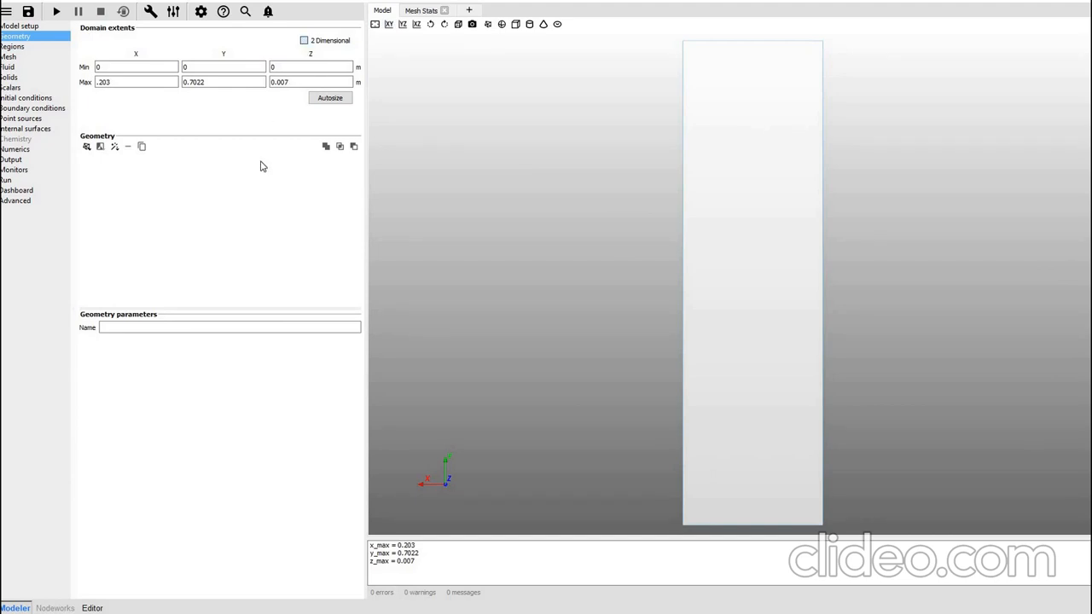
pyautogui.click(290, 82)
pyautogui.click(230, 67)
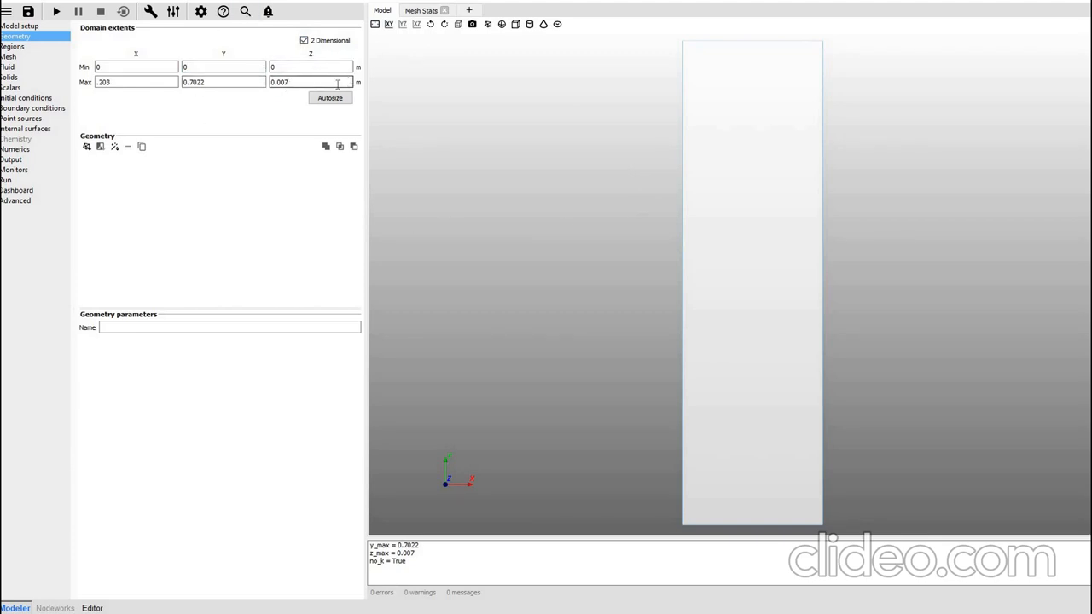
pyautogui.click(305, 41)
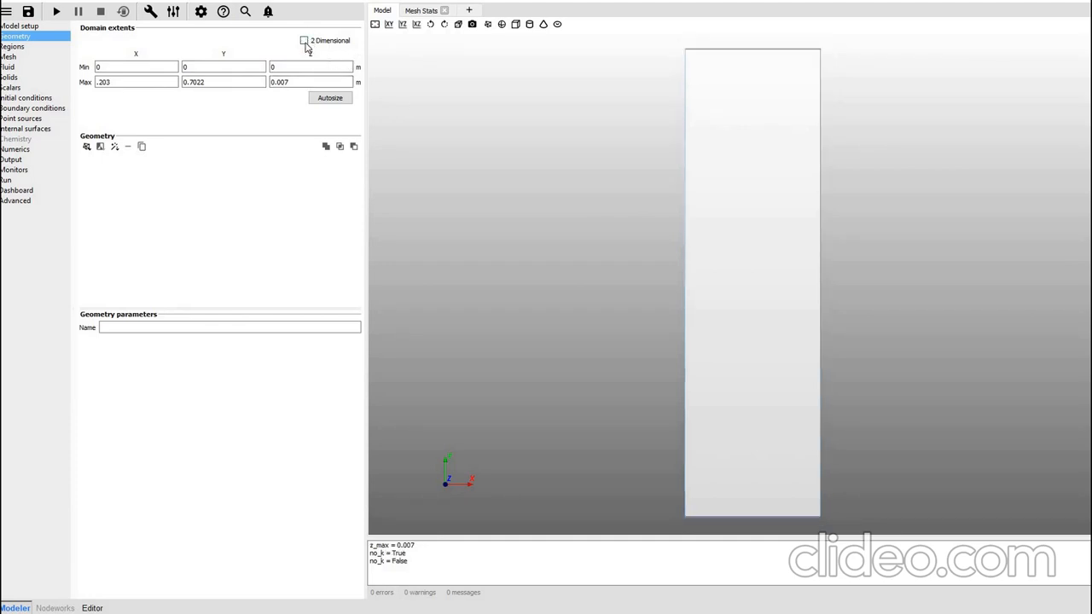
pyautogui.click(305, 41)
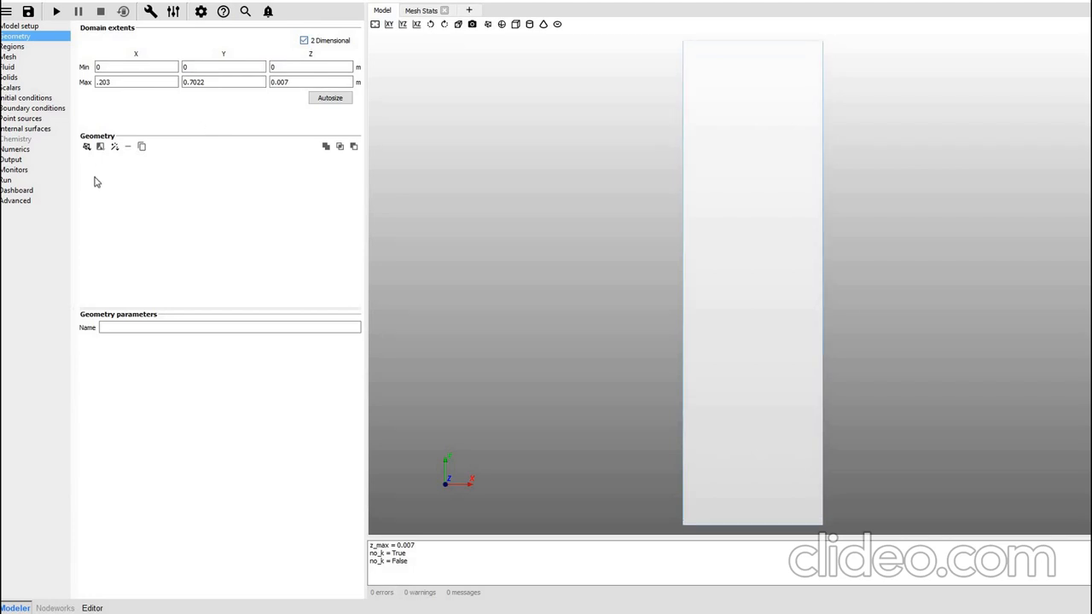
# Add a region on the bottom boundary plane of the domain and name it bottom-inlet
pyautogui.click(14, 47)
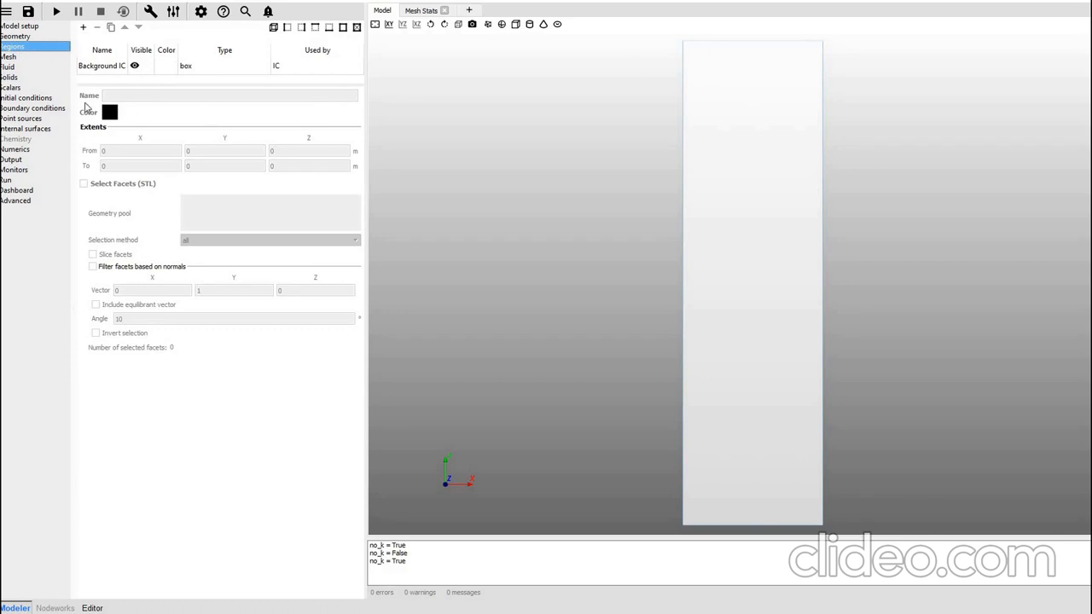
pyautogui.click(100, 70)
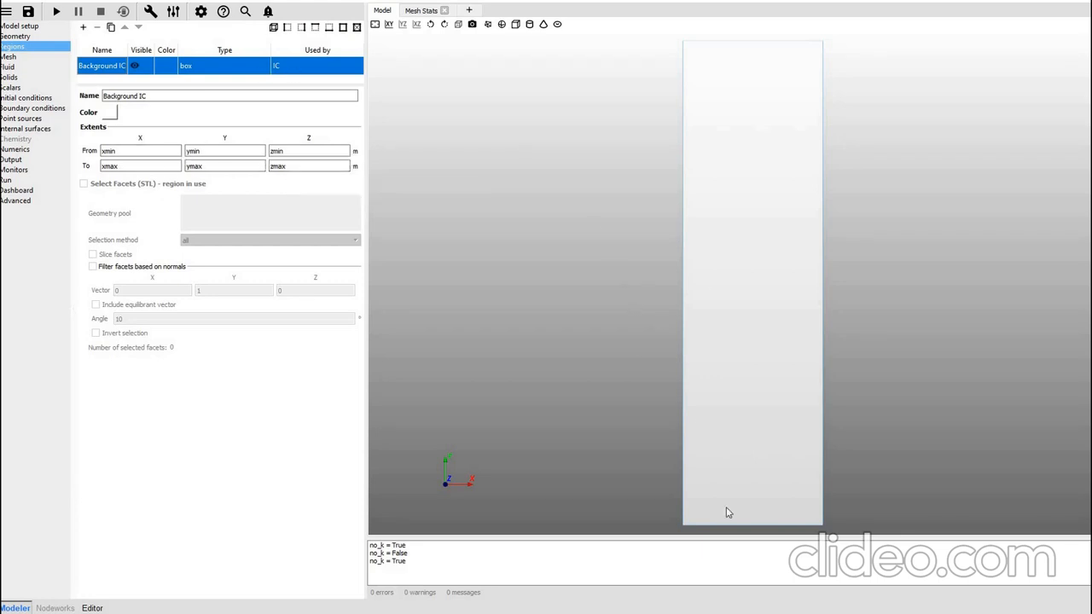
pyautogui.click(328, 28)
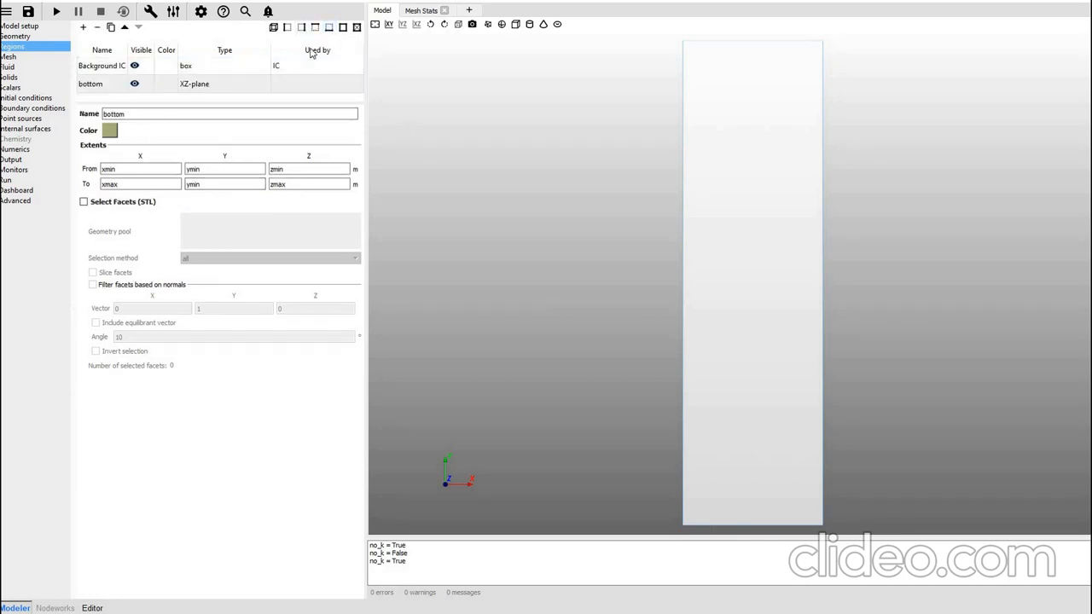
pyautogui.click(155, 115)
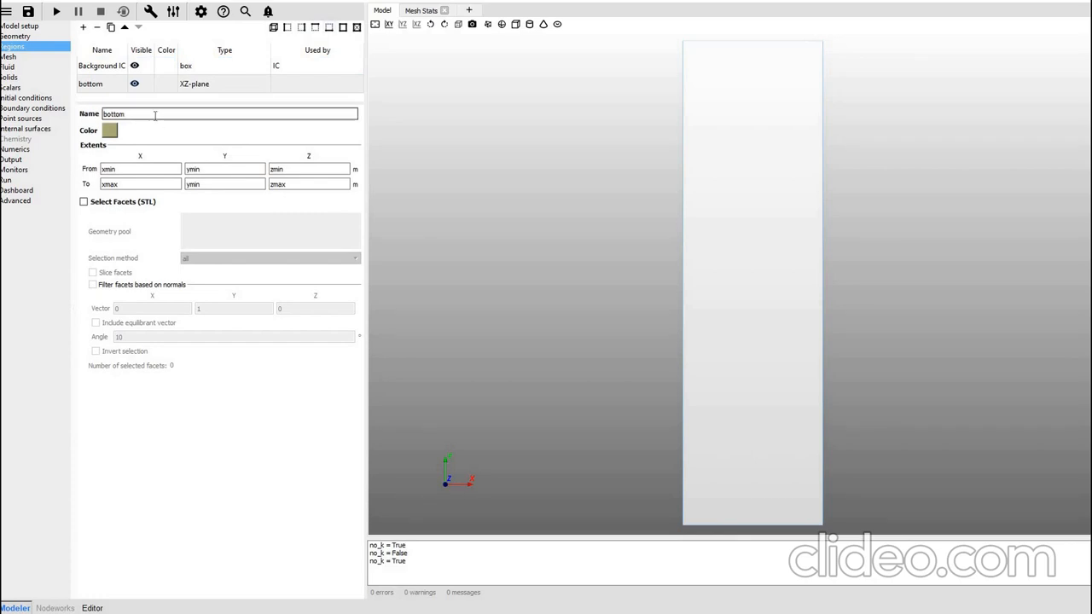
pyautogui.write('-inlet')
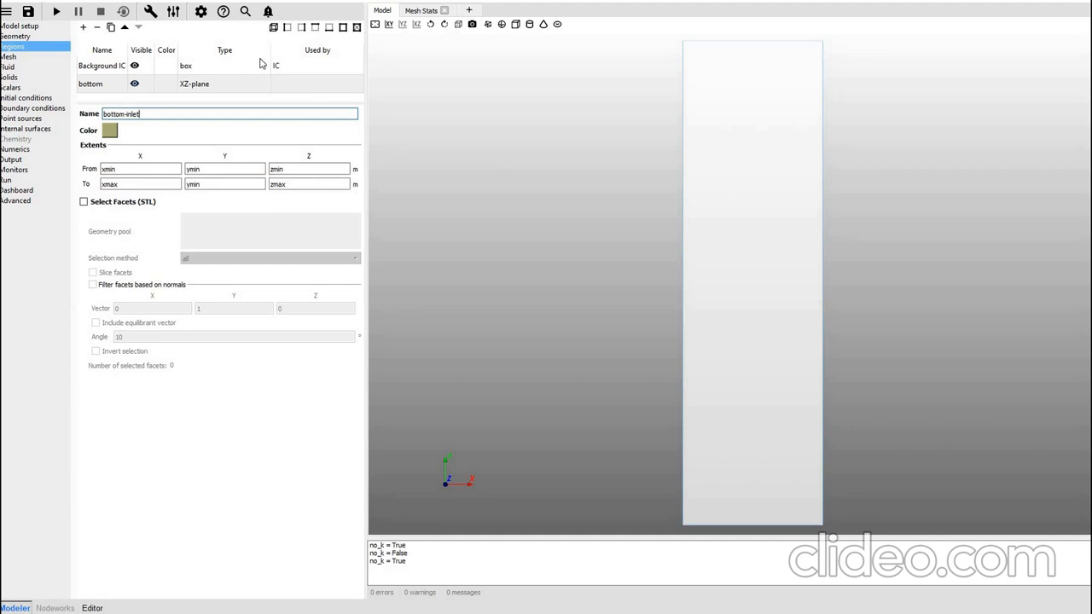
# Add a region on the top boundary plane of the domain and name it top-outlet
pyautogui.click(314, 29)
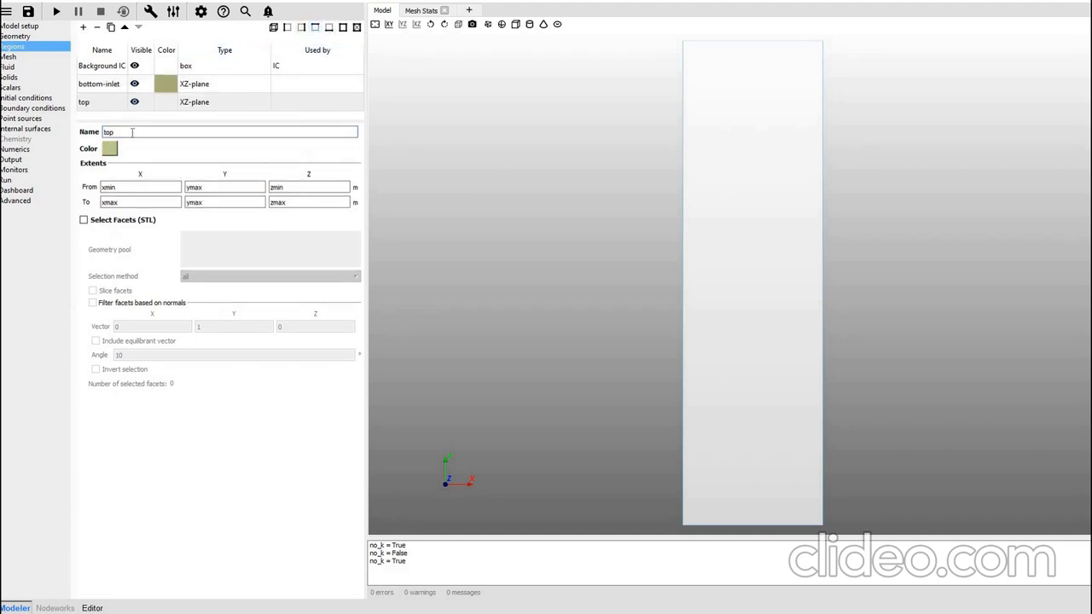
pyautogui.click(133, 132)
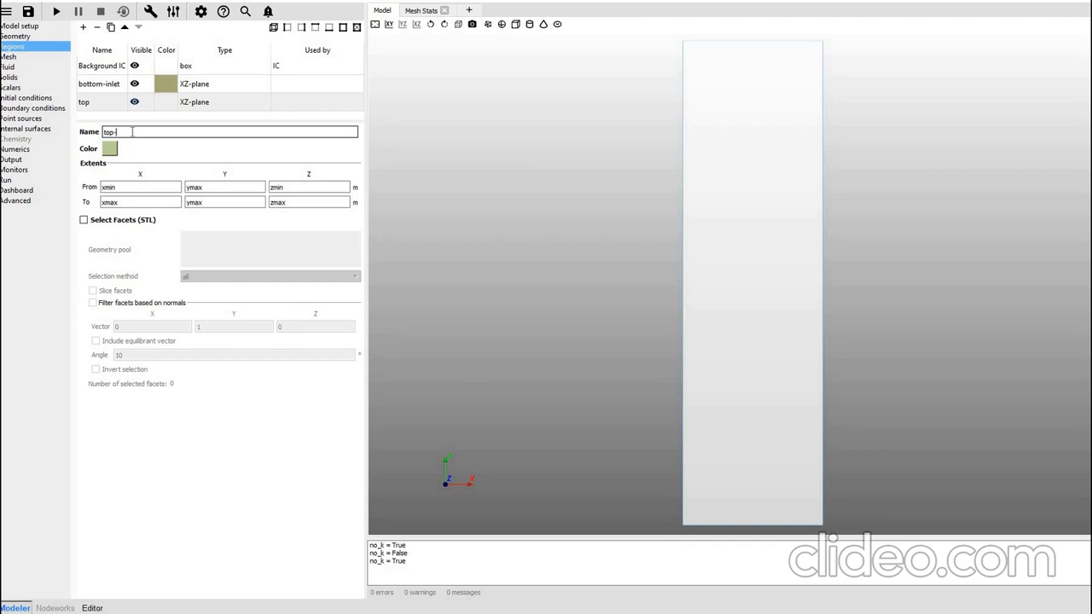
pyautogui.write('-outlet')
# Set the uniform background mesh to 20 cells in X and 50 cells in Y
pyautogui.click(38, 57)
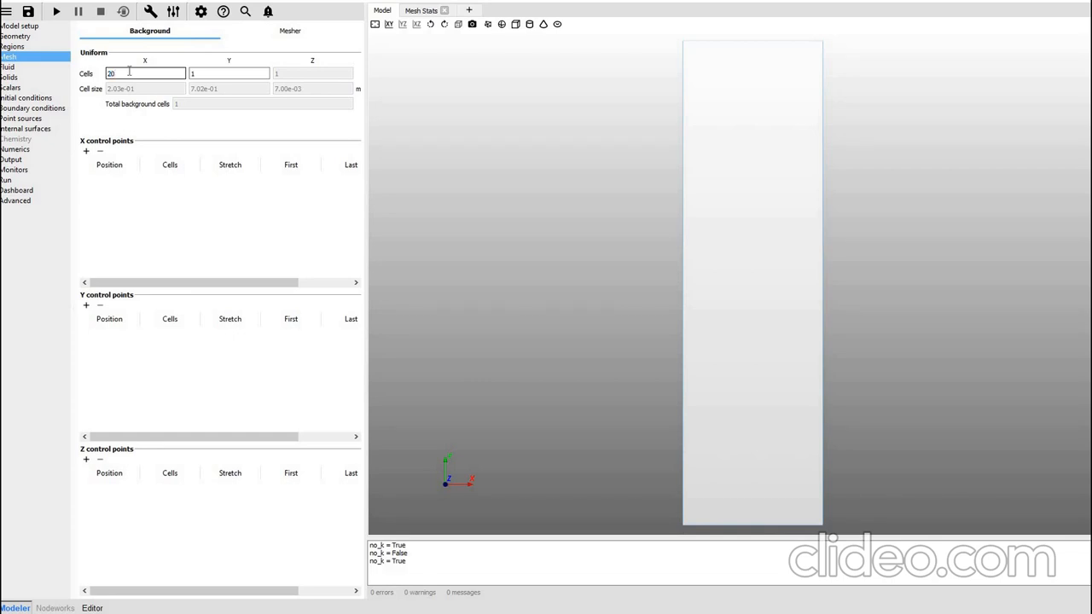
pyautogui.press('Tab')
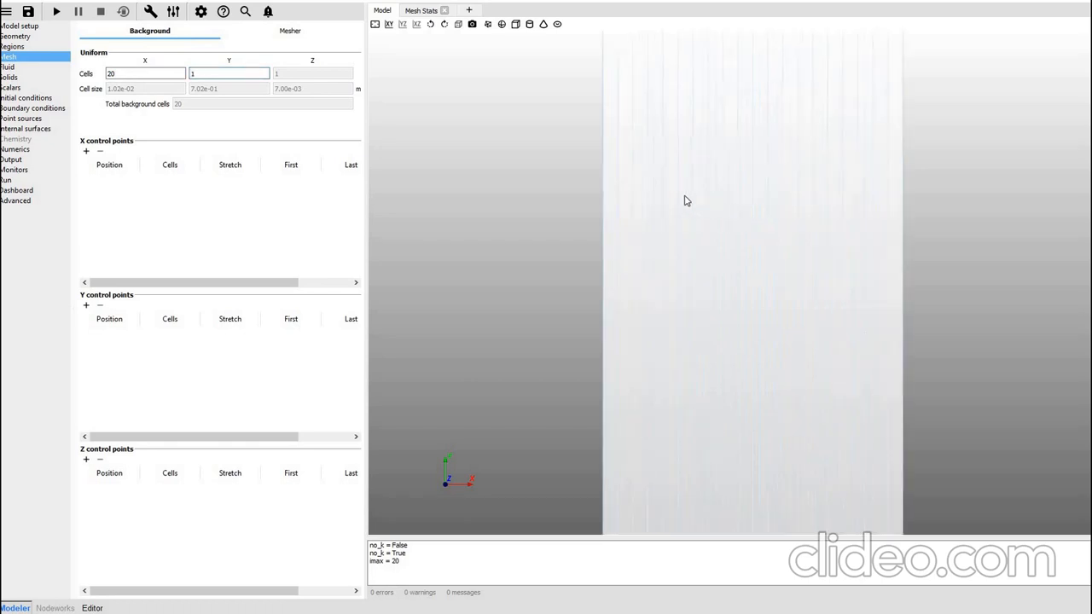
pyautogui.scroll(-5, 721, 232)
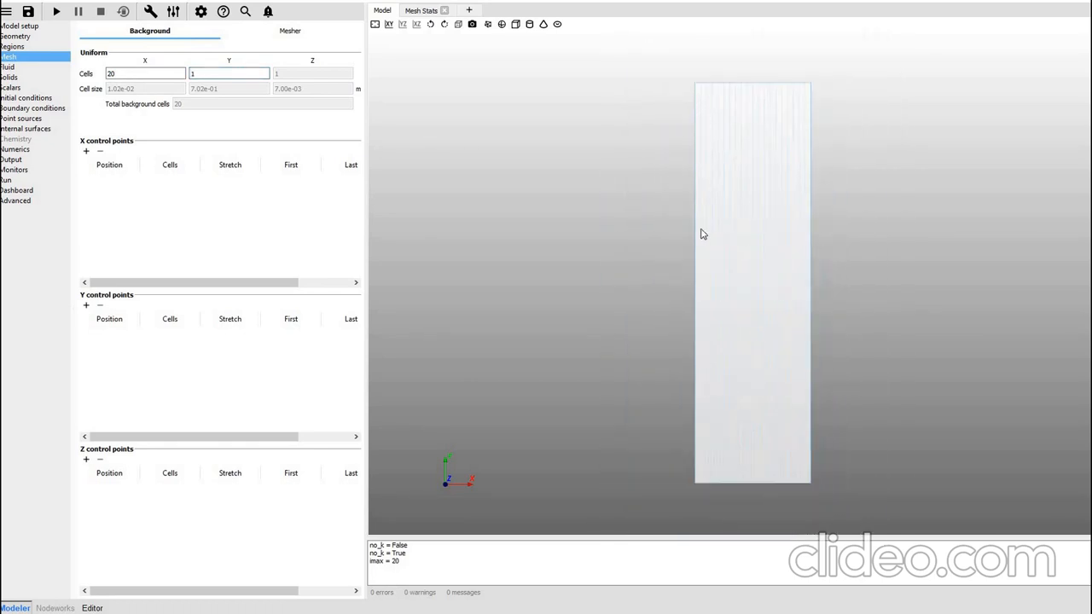
pyautogui.scroll(2, 701, 234)
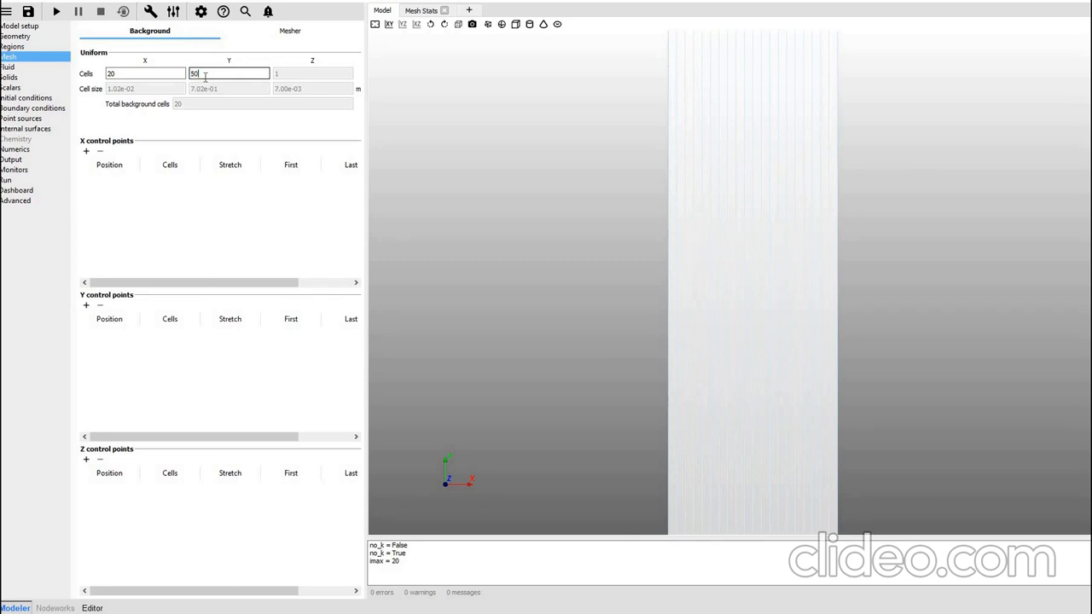
pyautogui.press('Return')
# Examine the background mesh cells in the model view, both up close and over the whole domain
pyautogui.click(723, 181)
pyautogui.scroll(4, 723, 181)
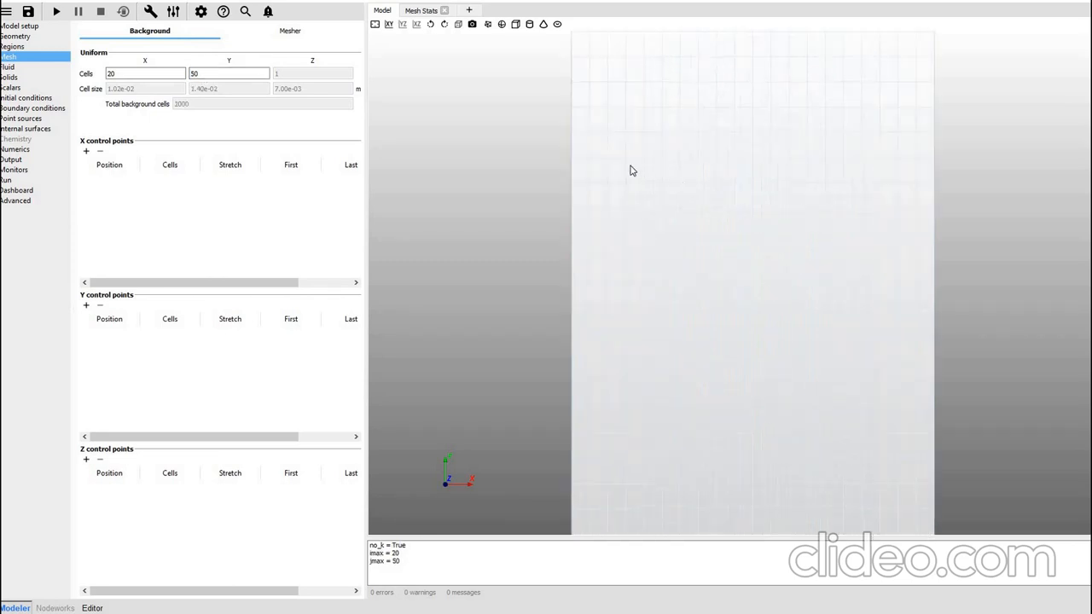
pyautogui.scroll(3, 586, 133)
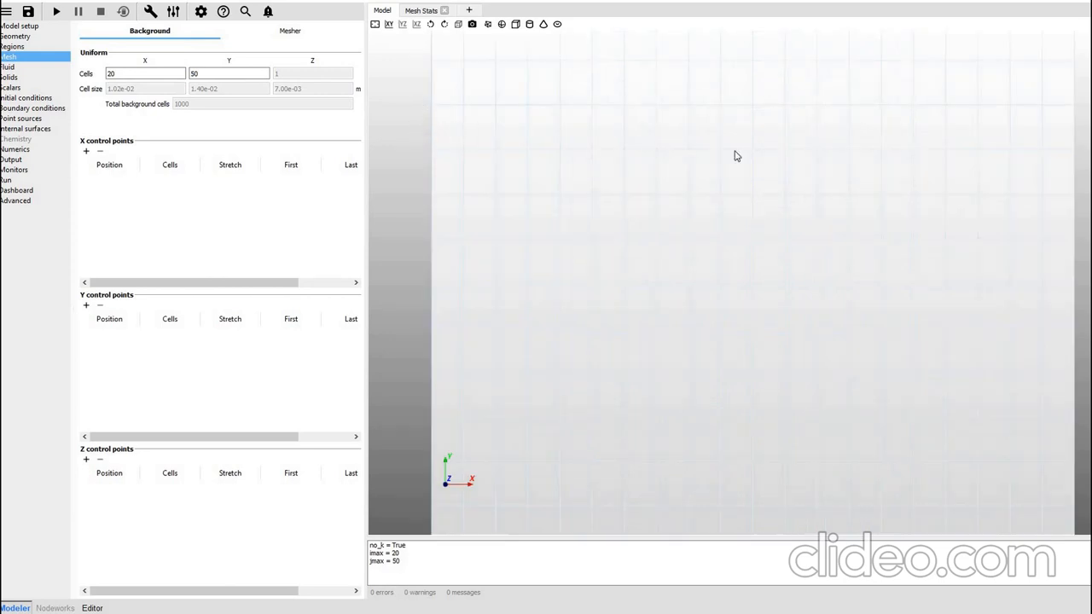
pyautogui.scroll(-3, 722, 181)
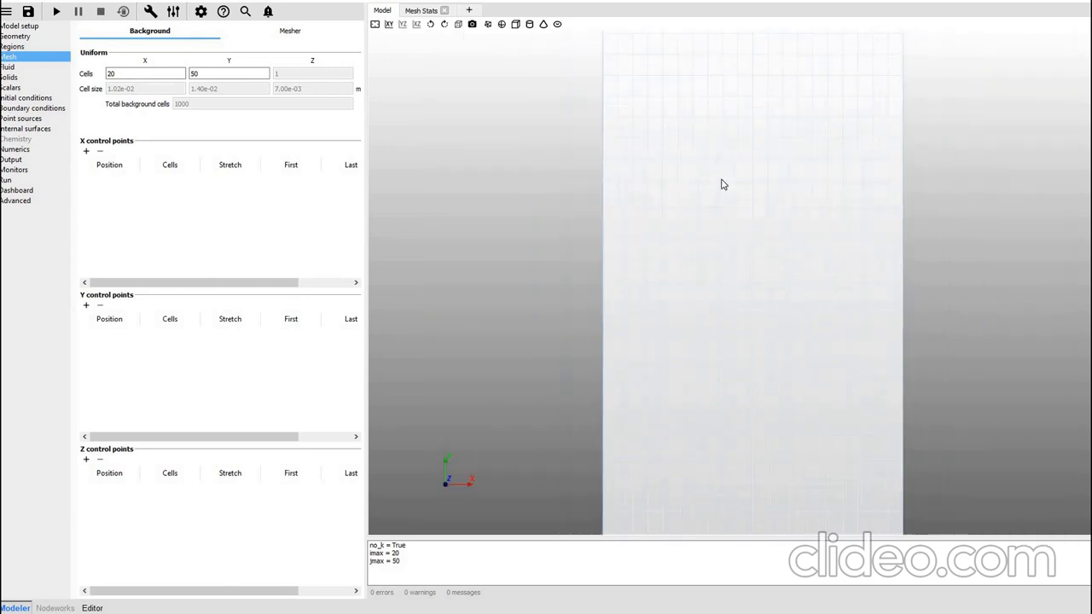
pyautogui.scroll(-2, 722, 186)
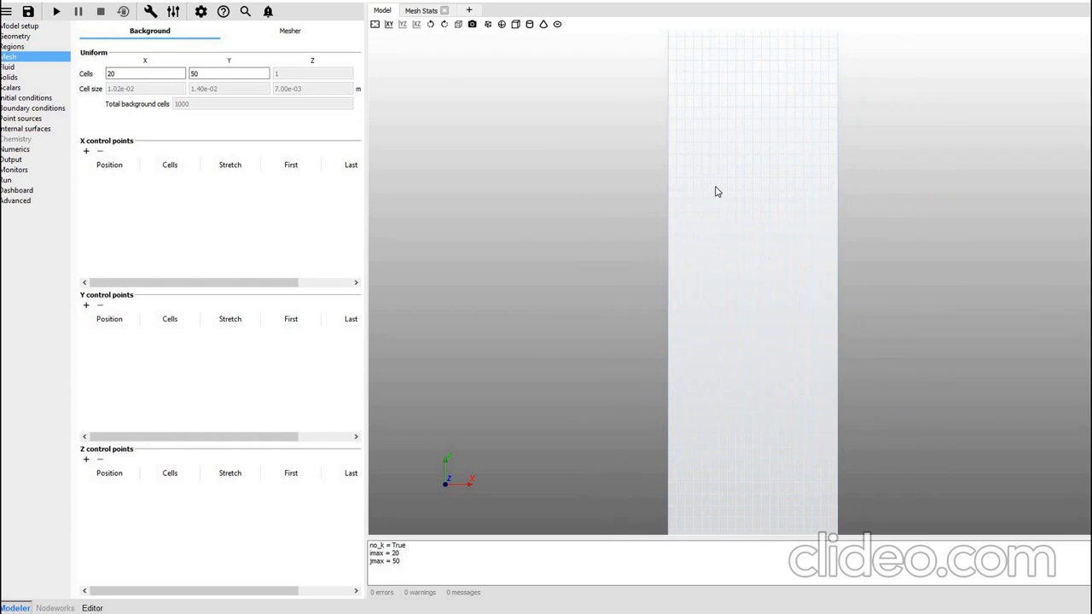
pyautogui.scroll(-1, 717, 191)
pyautogui.scroll(1, 785, 254)
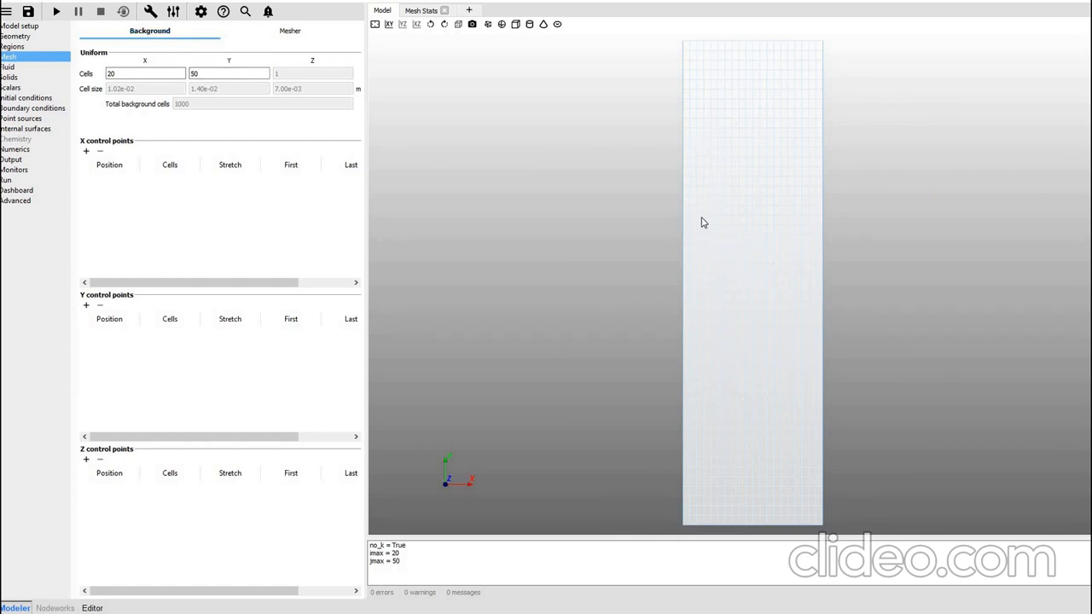
pyautogui.scroll(2, 705, 163)
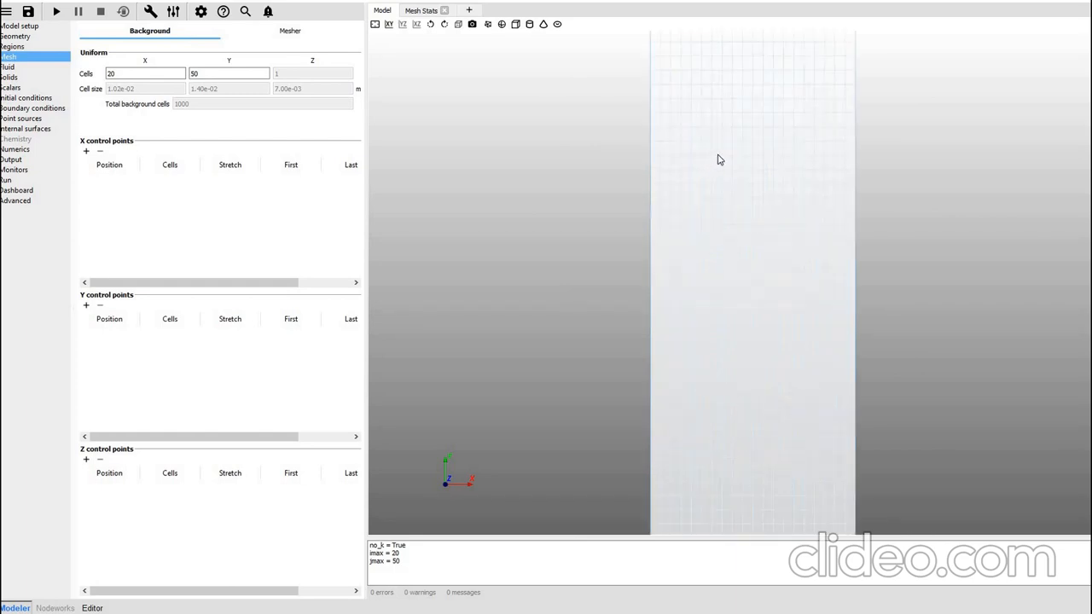
pyautogui.scroll(1, 712, 154)
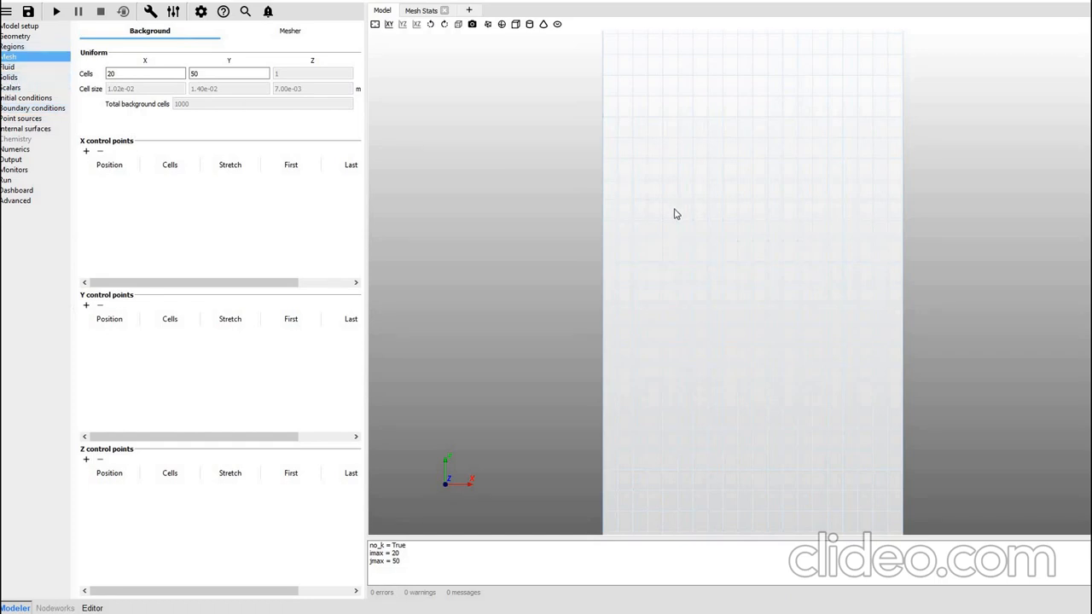
pyautogui.scroll(-5, 670, 222)
pyautogui.scroll(-2, 470, 227)
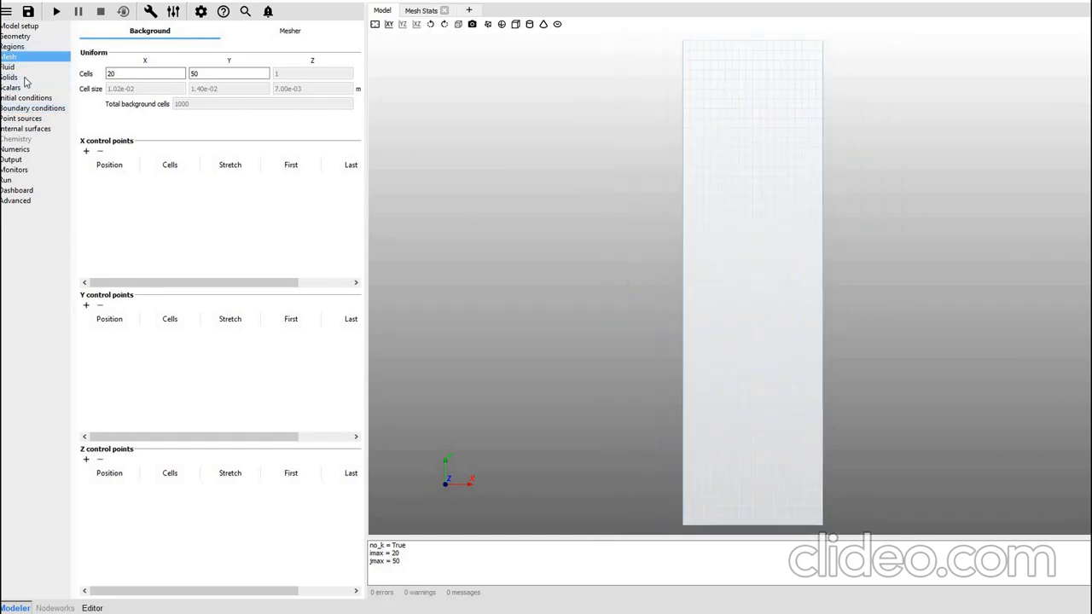
# Set the fluid's constant density to 1000 kg/m³ and its constant viscosity to 0.001 Pa·s
pyautogui.click(10, 72)
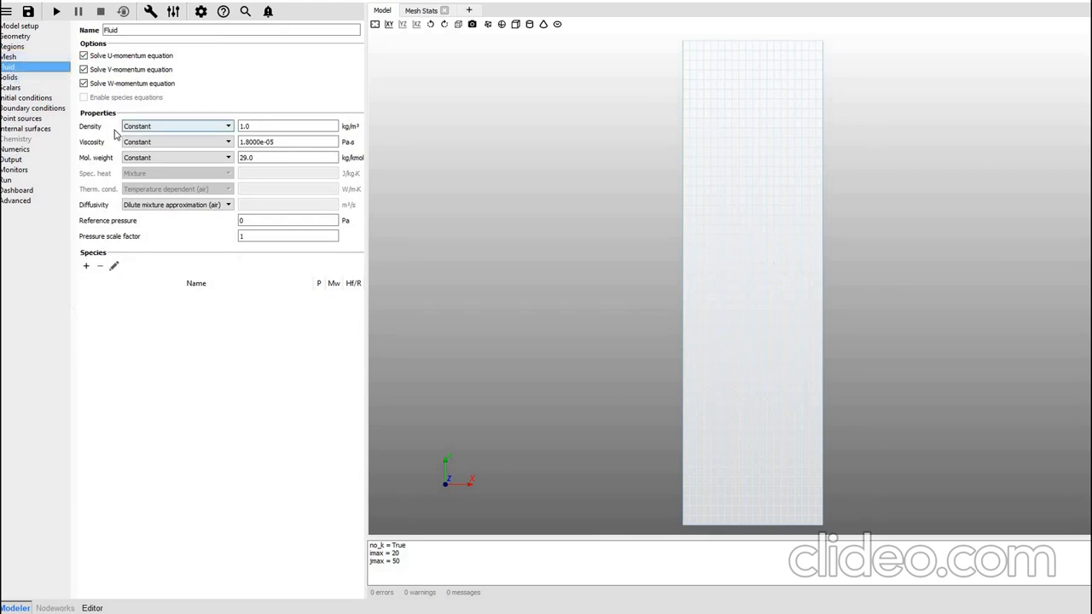
pyautogui.click(253, 125)
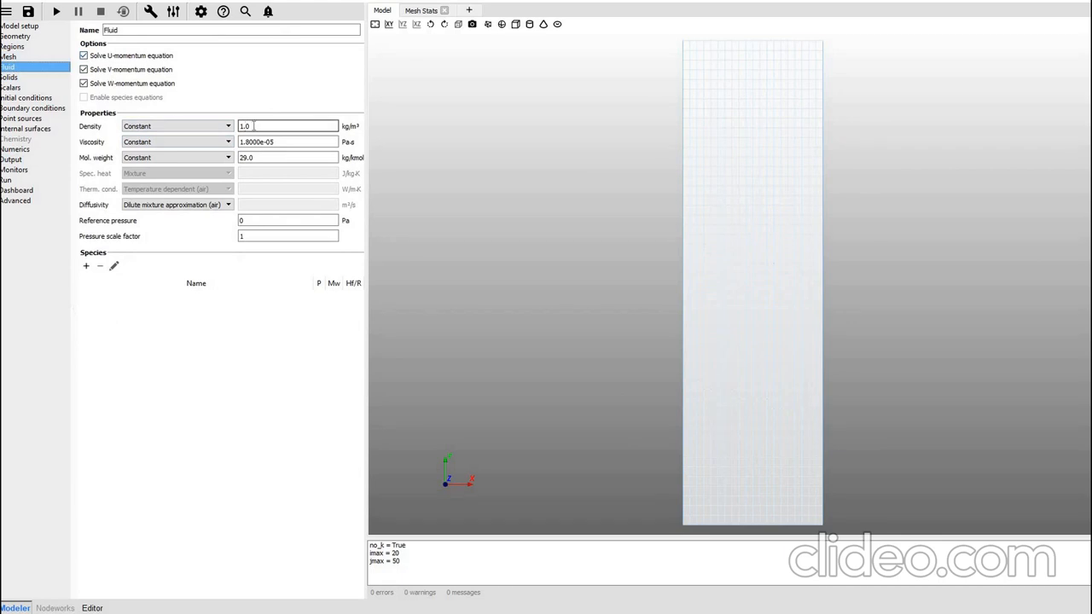
pyautogui.hotkey('ctrl', 'a')
pyautogui.press('Tab')
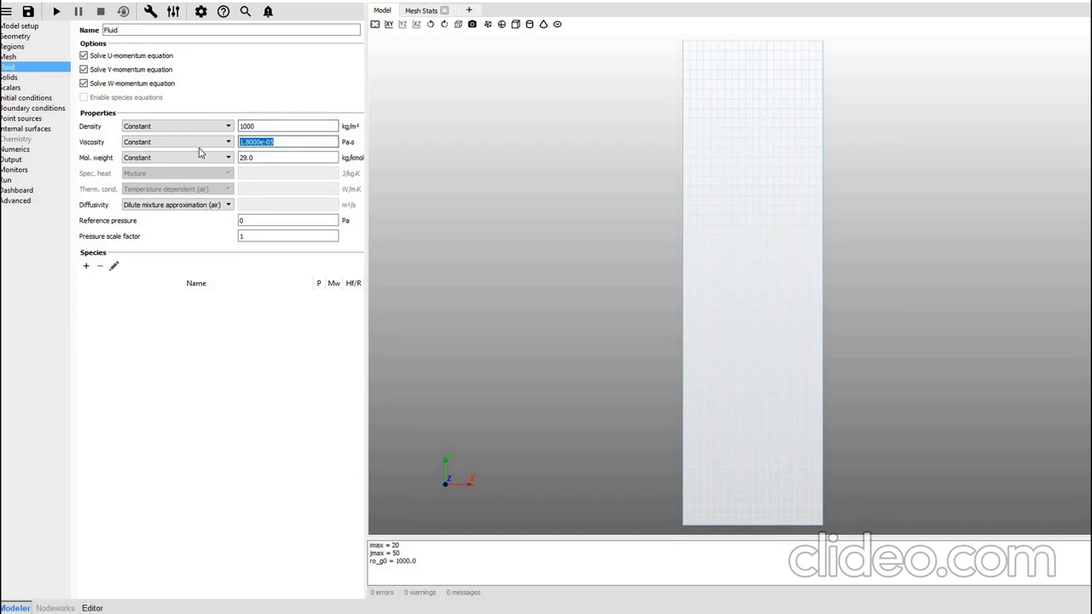
pyautogui.write('.001')
pyautogui.click(261, 158)
pyautogui.press('Tab')
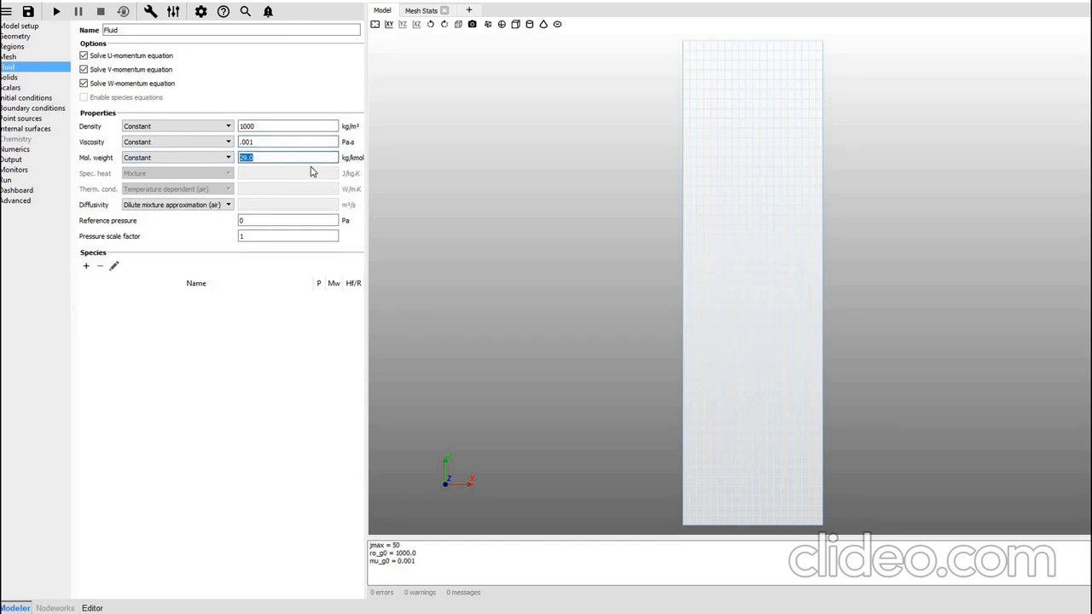
# Enter 18 kg/kmol as the fluid's molecular weight and switch the molecular weight model to Mixture
pyautogui.write('18')
pyautogui.click(178, 161)
pyautogui.click(166, 175)
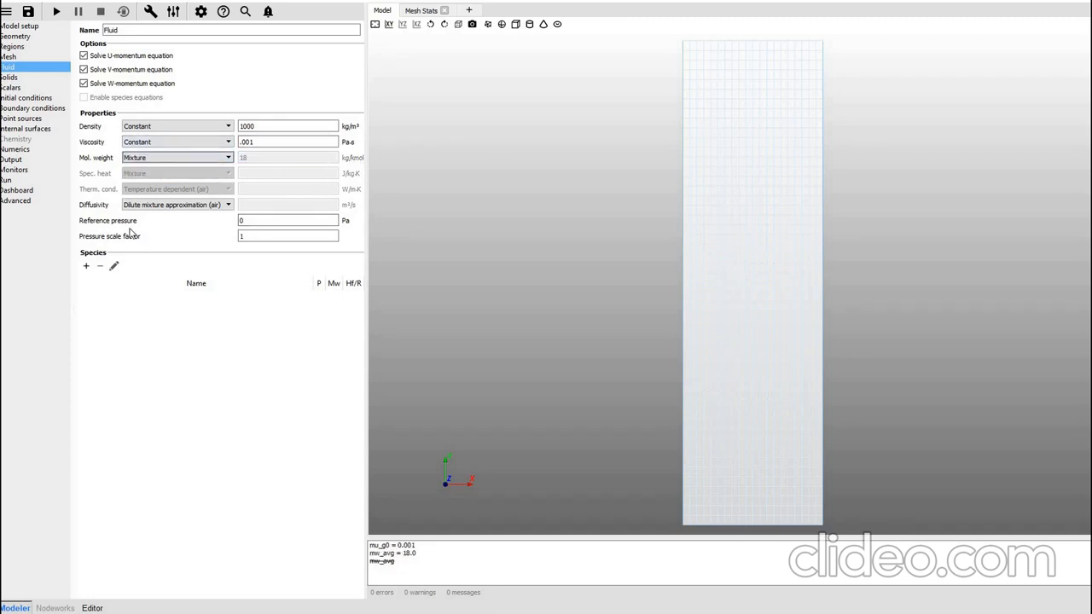
# Add a solid phase named Solid-particle and set its diameter to 0.00635 m
pyautogui.click(13, 78)
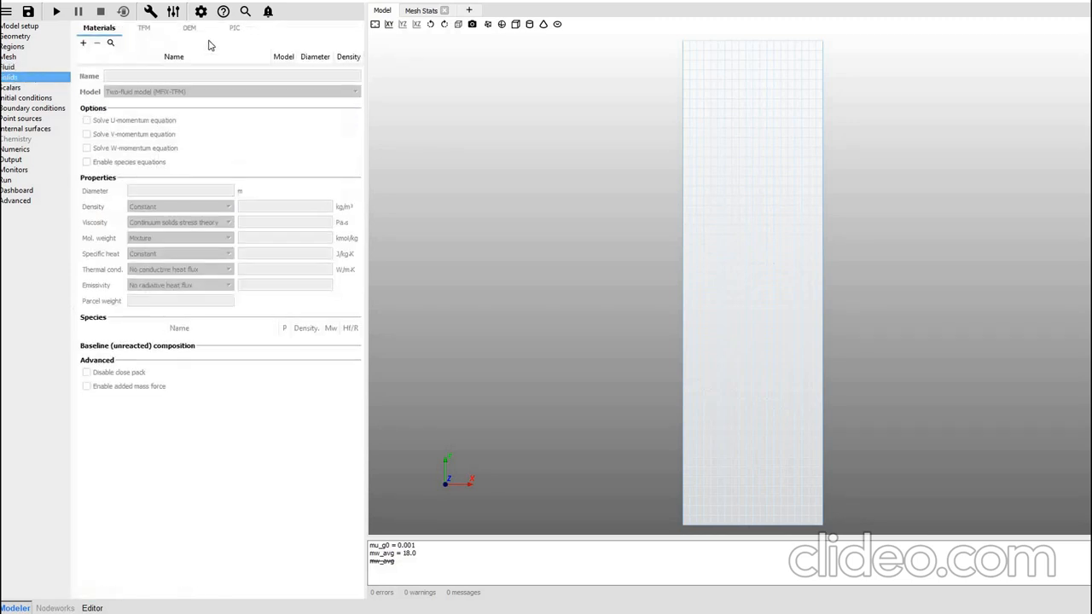
pyautogui.click(84, 44)
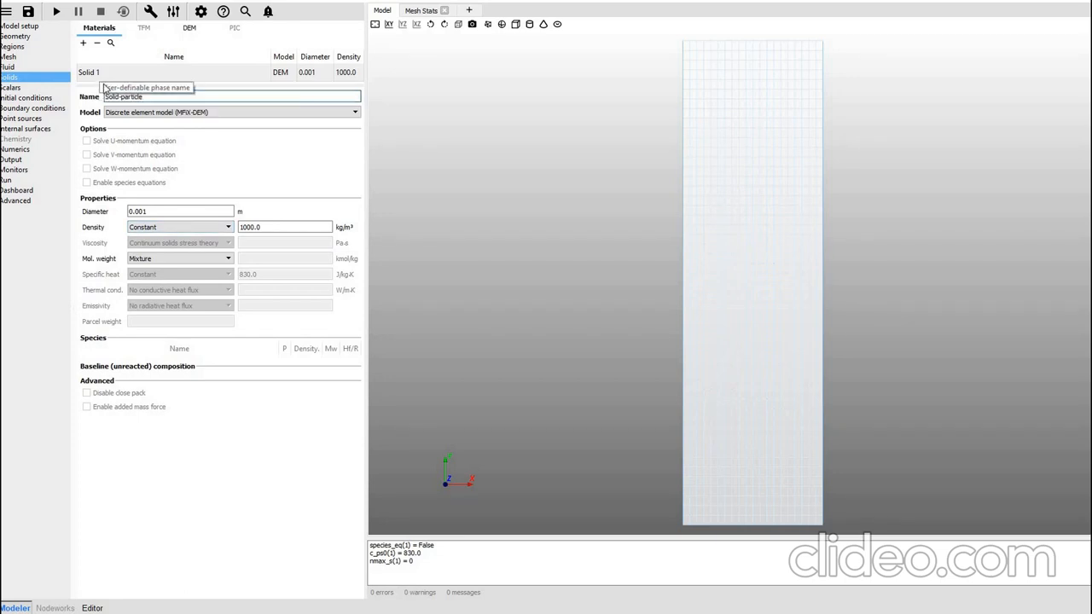
pyautogui.click(171, 212)
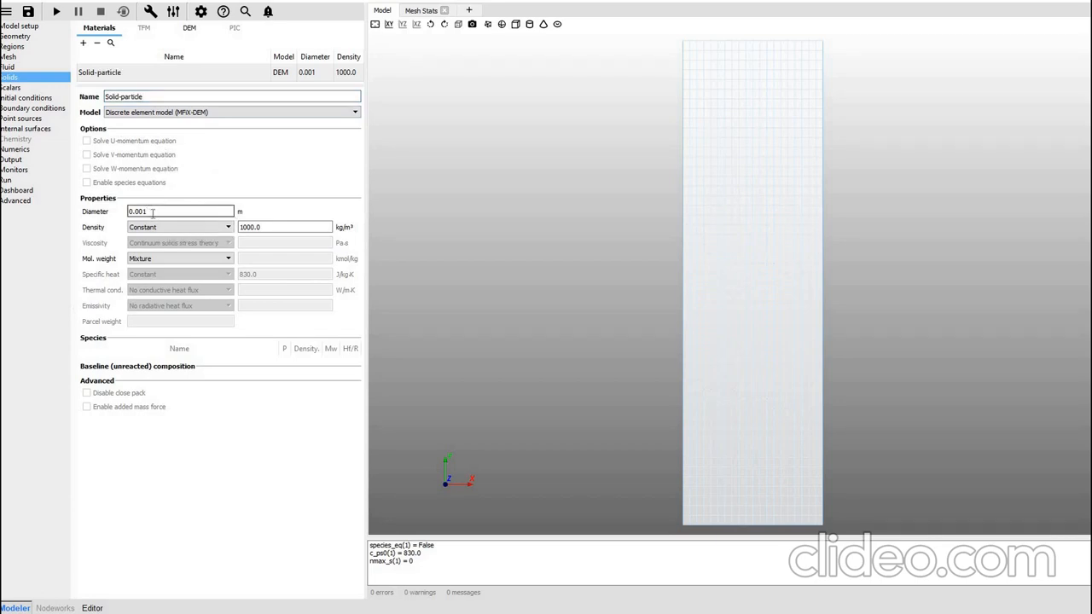
pyautogui.moveTo(149, 211); pyautogui.dragTo(145, 212)
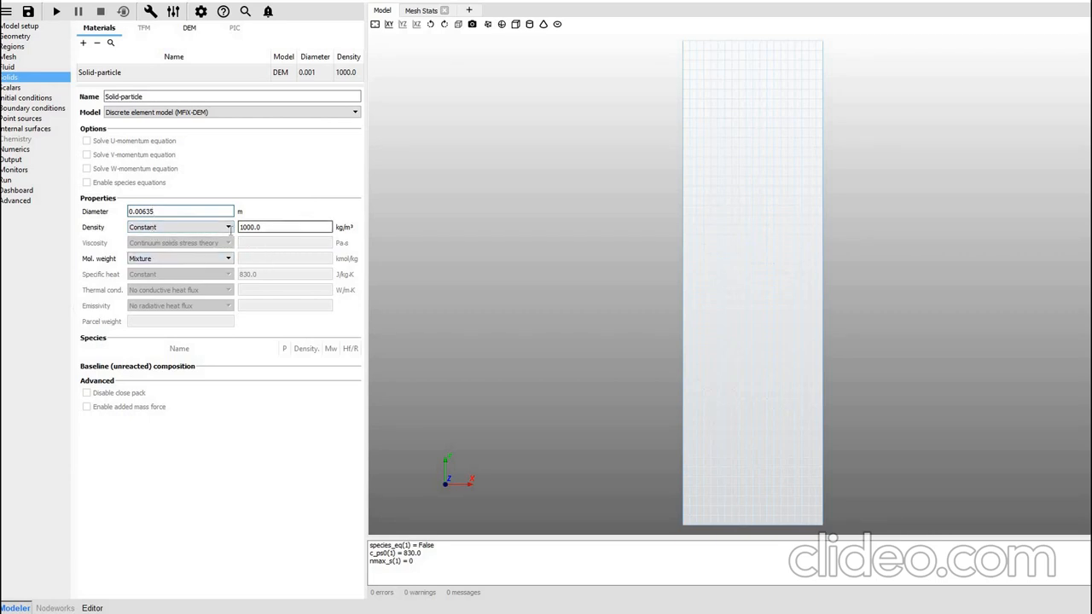
# Set the constant density of the Solid-particle phase to 1140 kg/m³
pyautogui.click(230, 230)
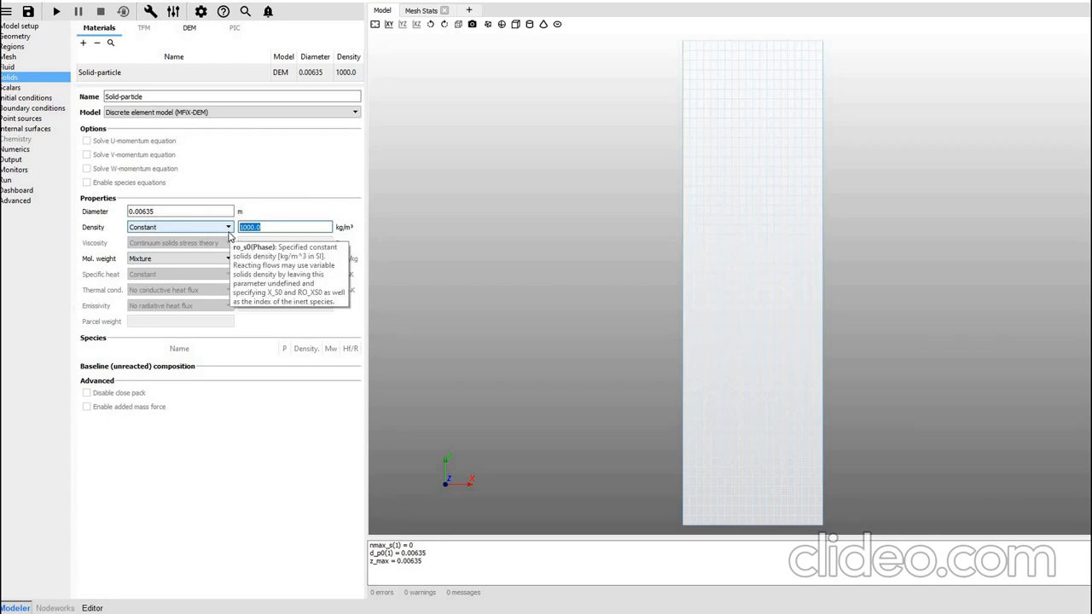
pyautogui.write('1140')
pyautogui.click(199, 213)
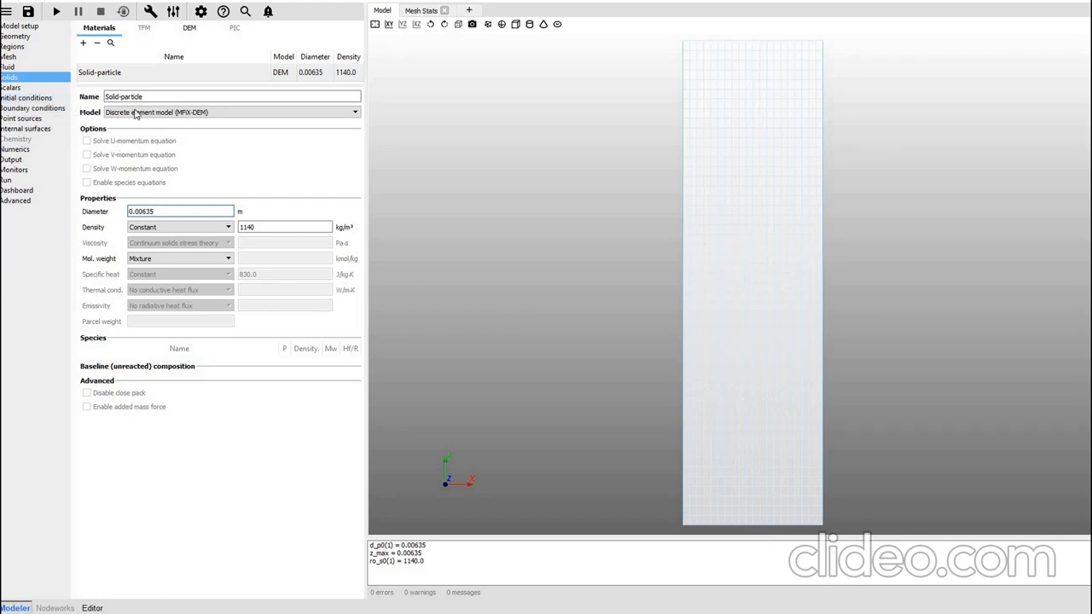
# Open the DEM settings for the solids and select the data file particle count for editing
pyautogui.click(189, 28)
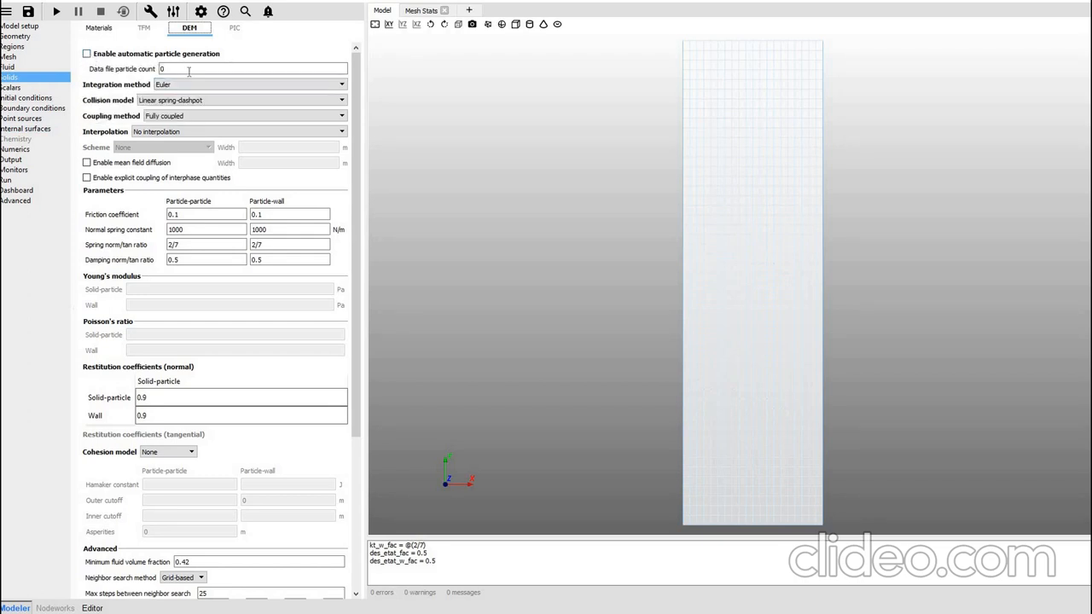
pyautogui.click(182, 70)
pyautogui.doubleClick(161, 70)
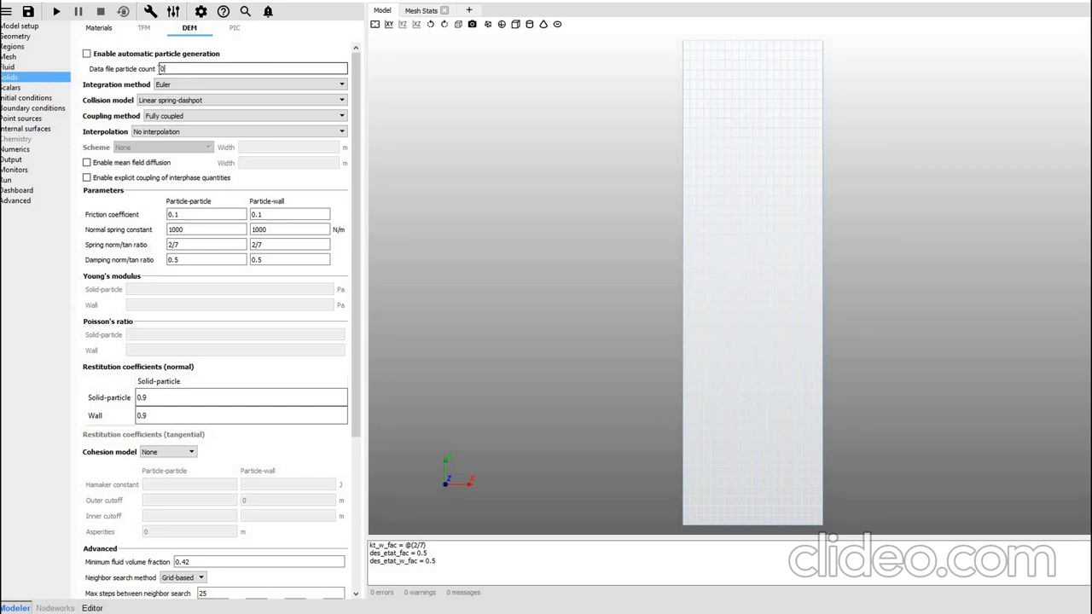
pyautogui.click(173, 67)
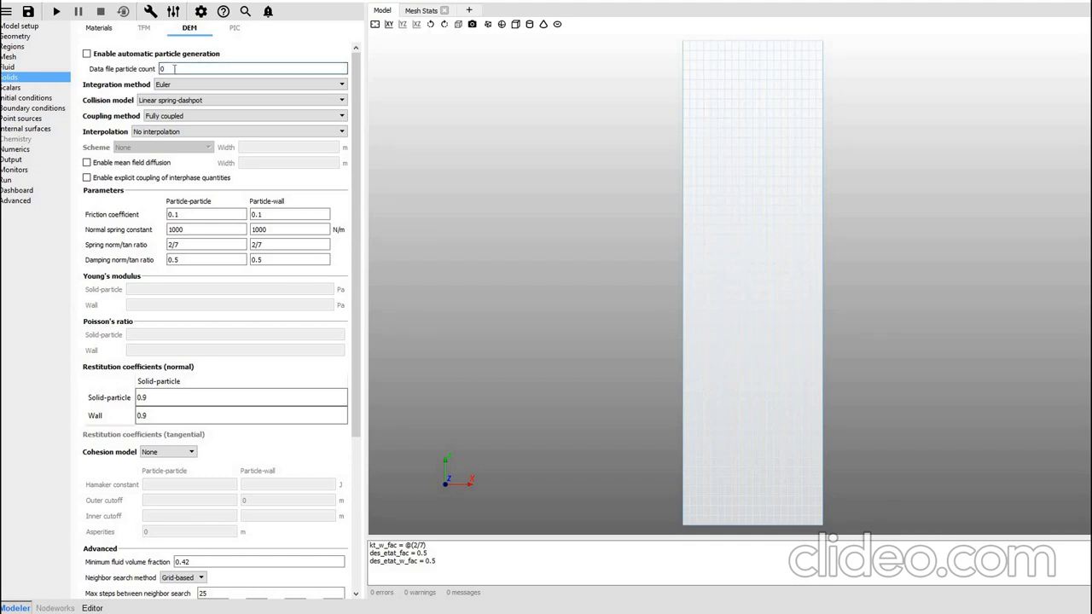
pyautogui.doubleClick(159, 69)
# Switch to File Explorer and open the tutorial-1 project folder inside MFIX\Tutorial-1 to inspect its files
pyautogui.click(338, 612)
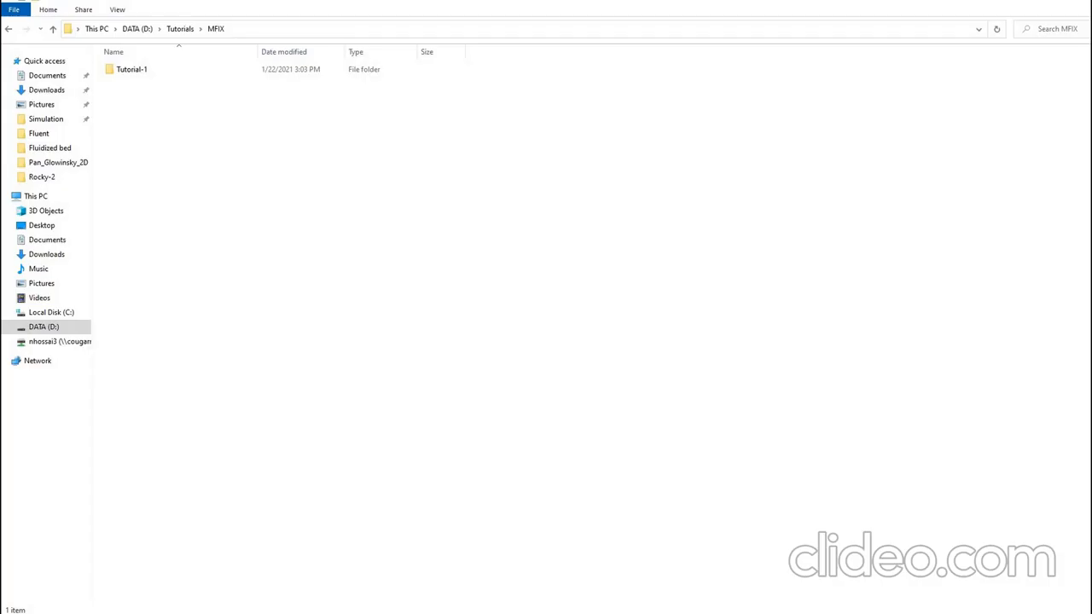
pyautogui.hotkey('alt', 'Tab')
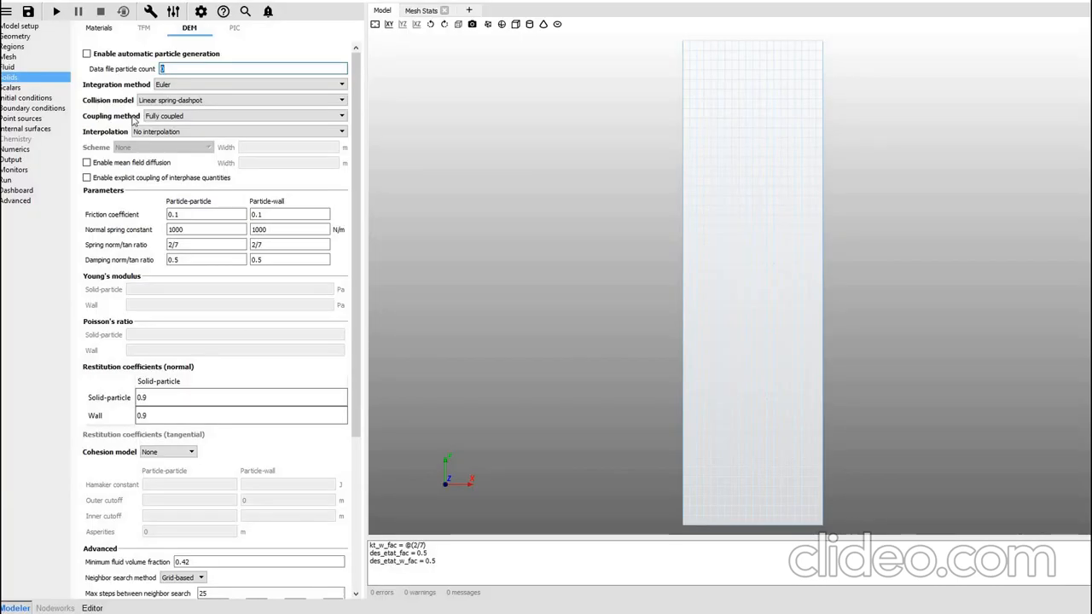
pyautogui.hotkey('alt', 'Tab')
pyautogui.click(52, 29)
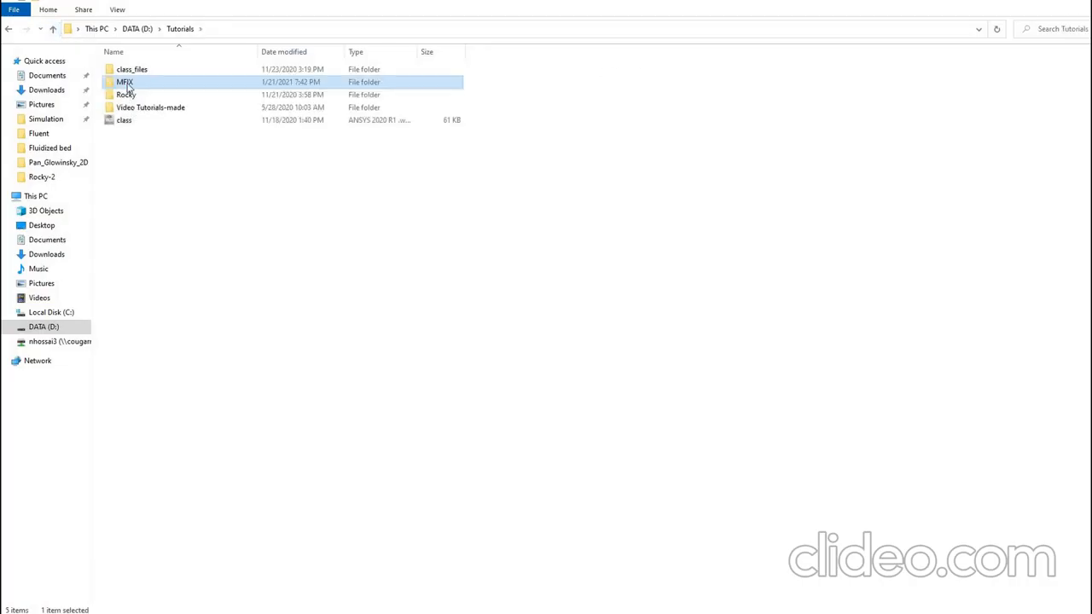
pyautogui.doubleClick(126, 82)
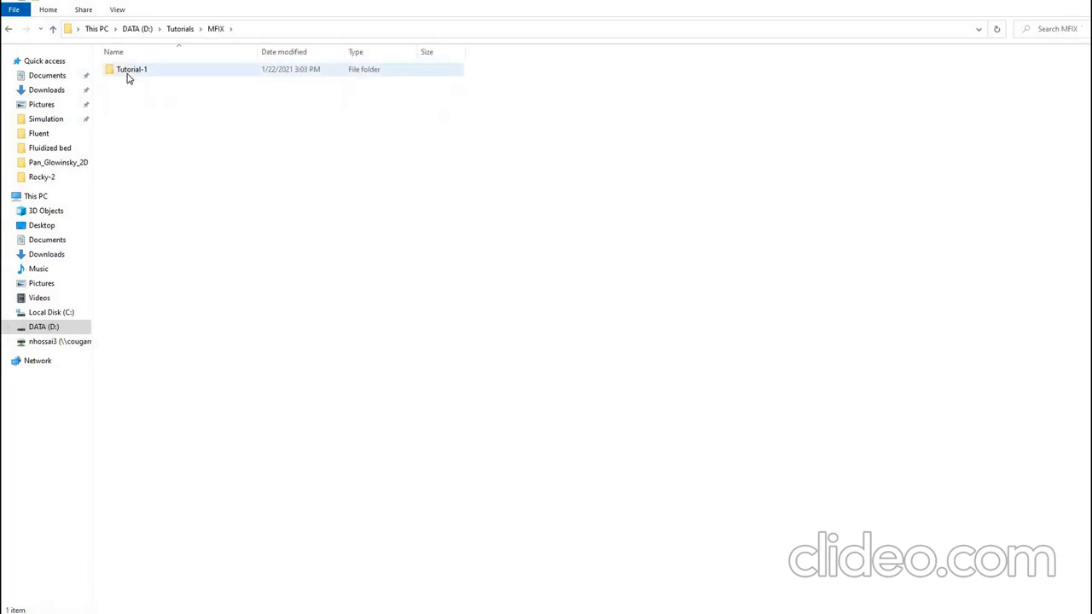
pyautogui.doubleClick(128, 71)
pyautogui.click(130, 83)
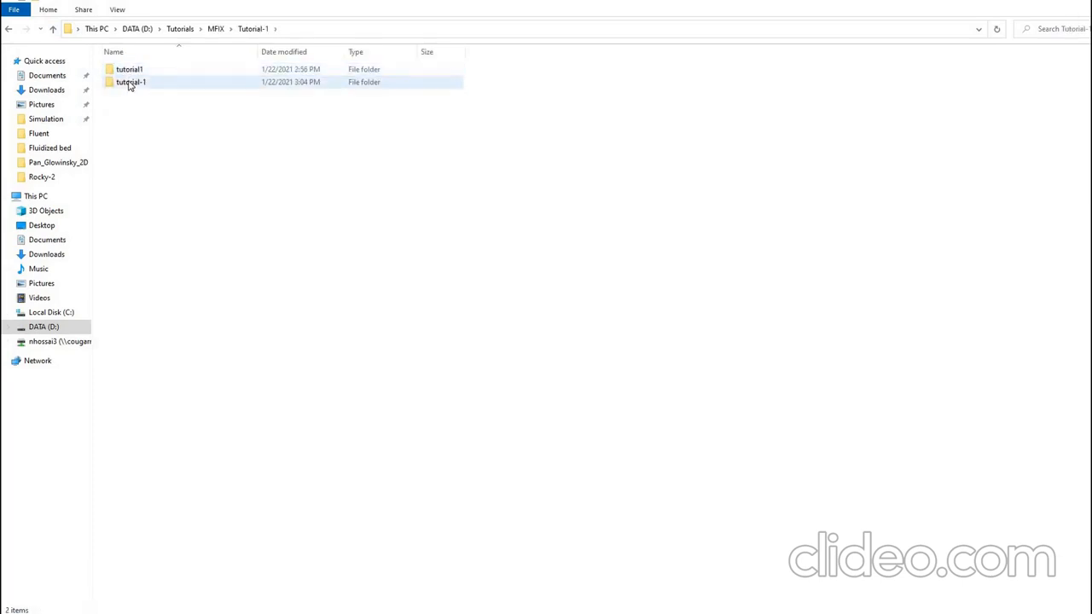
pyautogui.doubleClick(129, 83)
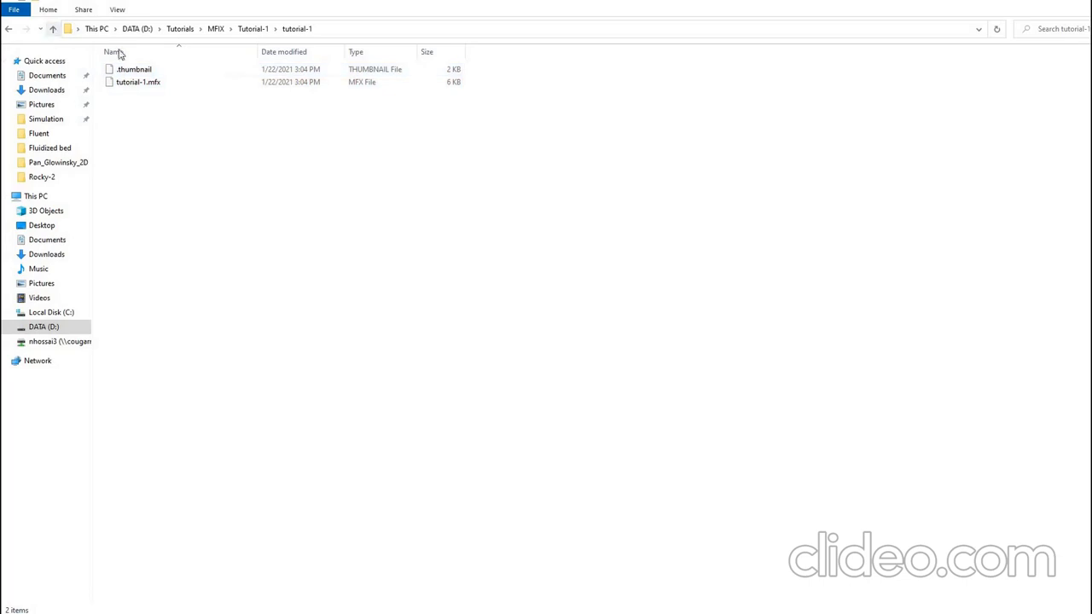
# Go to the neighbouring tutorial1 folder and select its particle_input DAT file
pyautogui.click(53, 29)
pyautogui.doubleClick(134, 70)
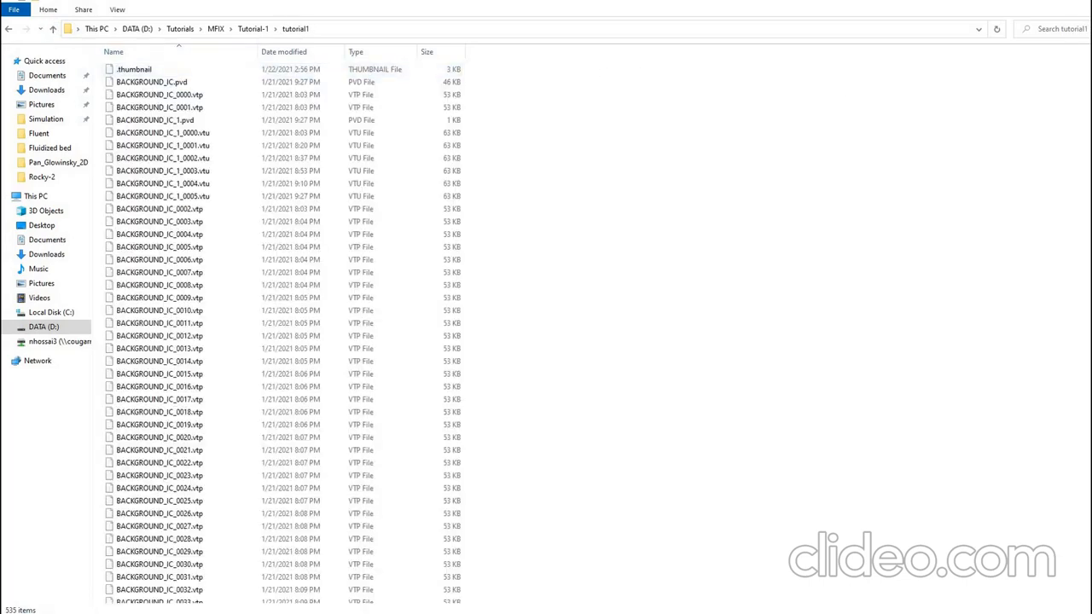
pyautogui.moveTo(1091, 78); pyautogui.dragTo(1091, 580)
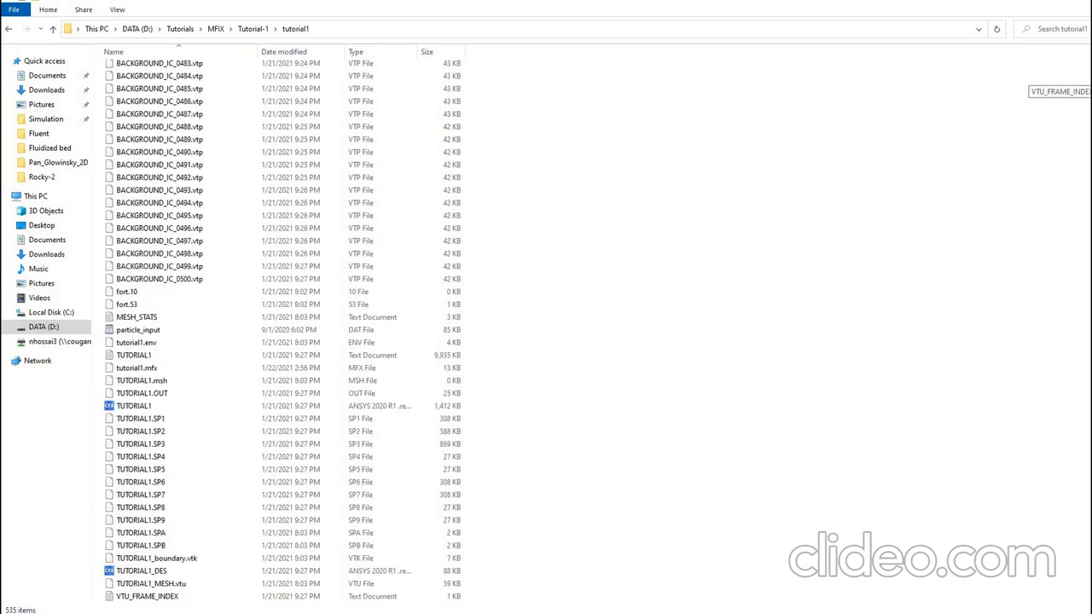
pyautogui.click(137, 331)
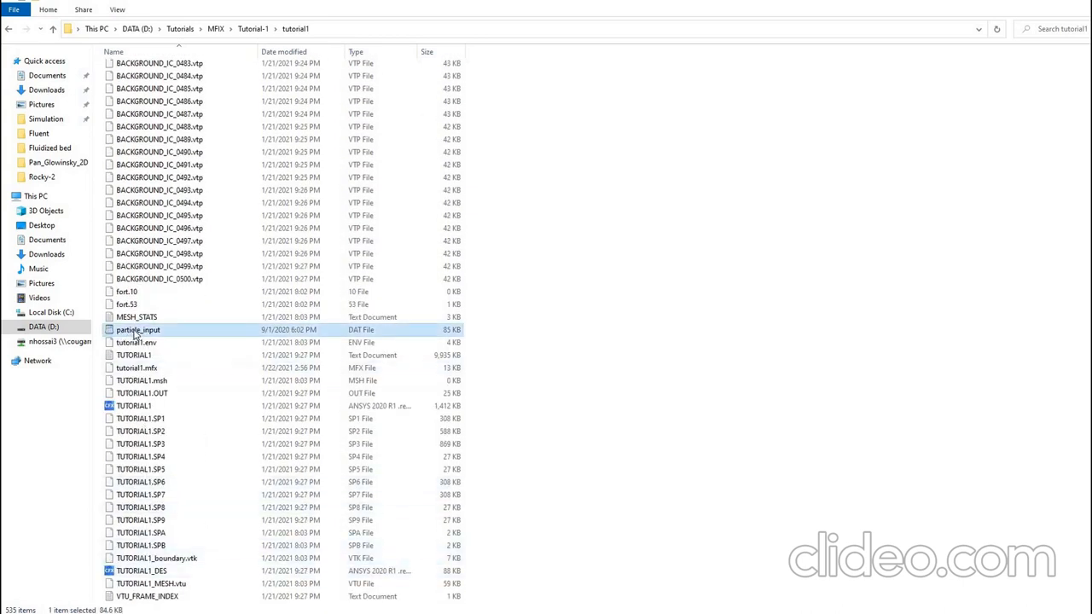
# Open the particle_input file with WordPad to view its contents, then close it
pyautogui.rightClick(134, 332)
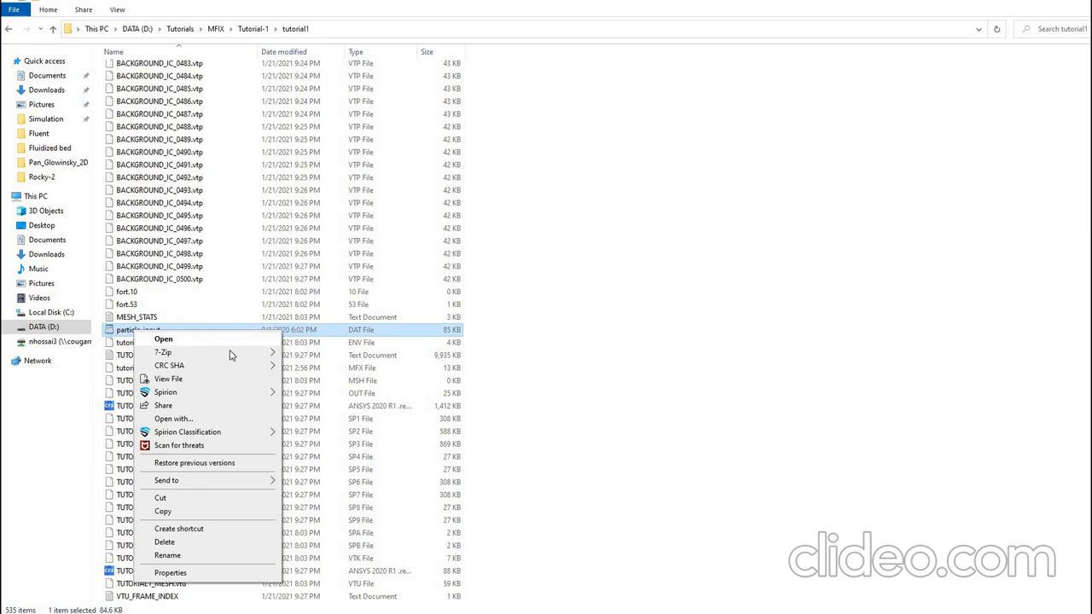
pyautogui.moveTo(235, 356)
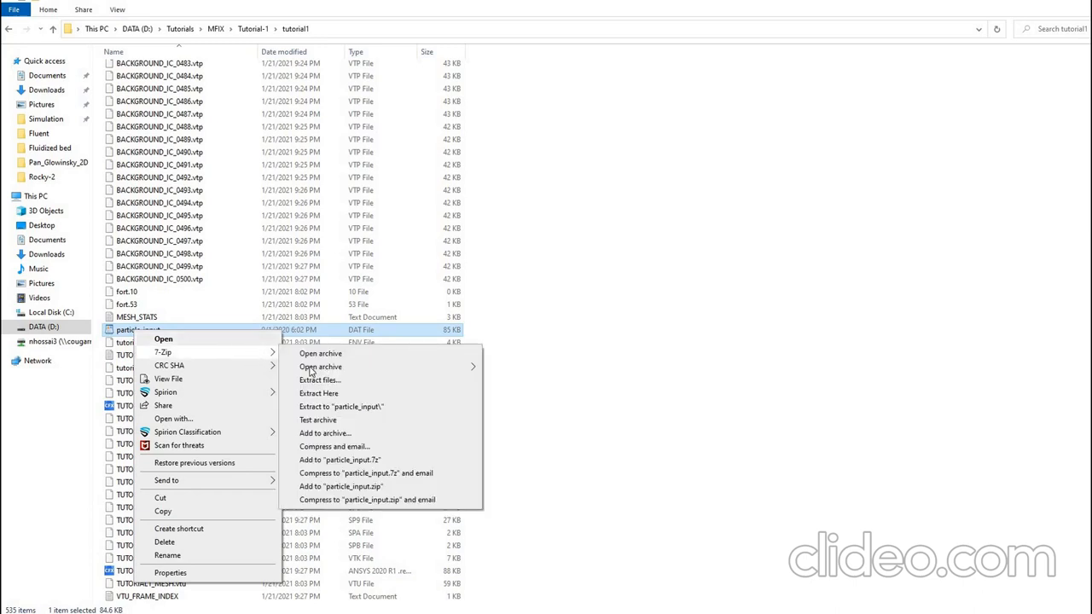
pyautogui.click(219, 420)
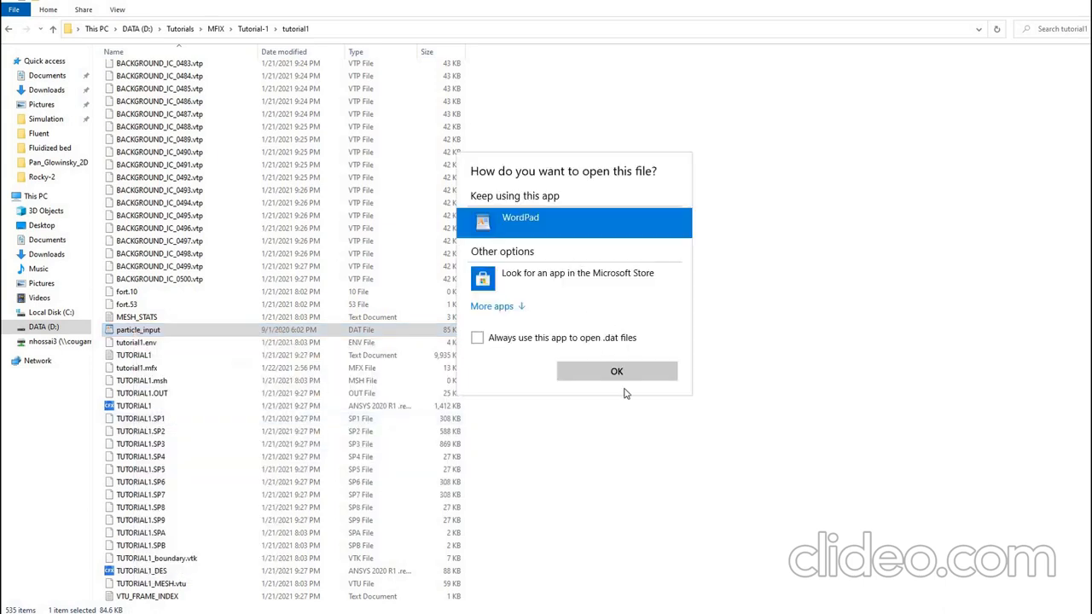
pyautogui.click(616, 371)
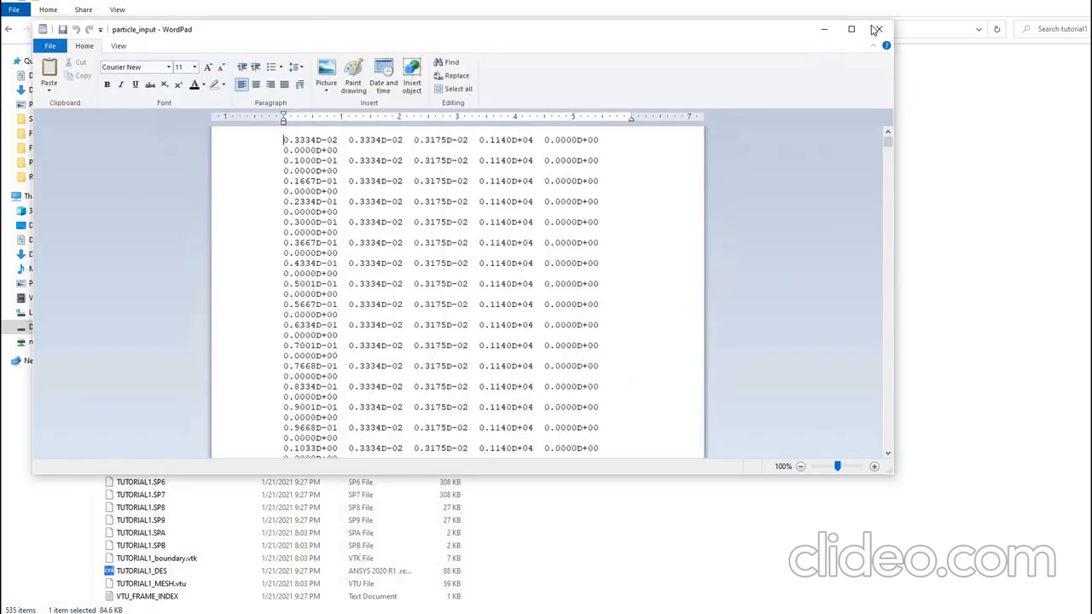
pyautogui.click(876, 30)
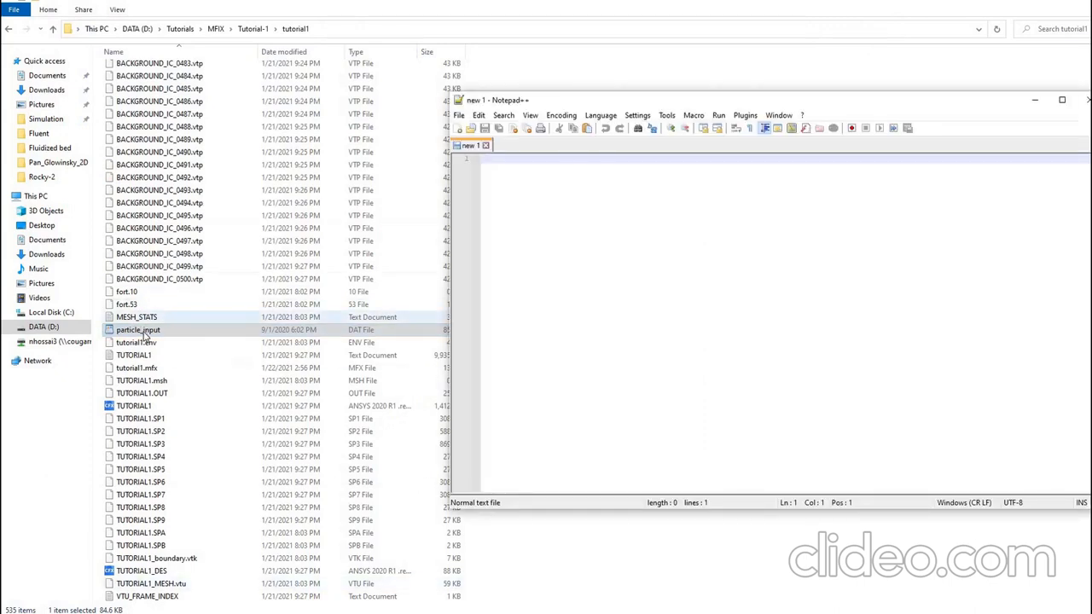
# Open particle_input.dat in Notepad++ and examine its columns of particle data, including the fourth column
pyautogui.moveTo(144, 327); pyautogui.dragTo(639, 304)
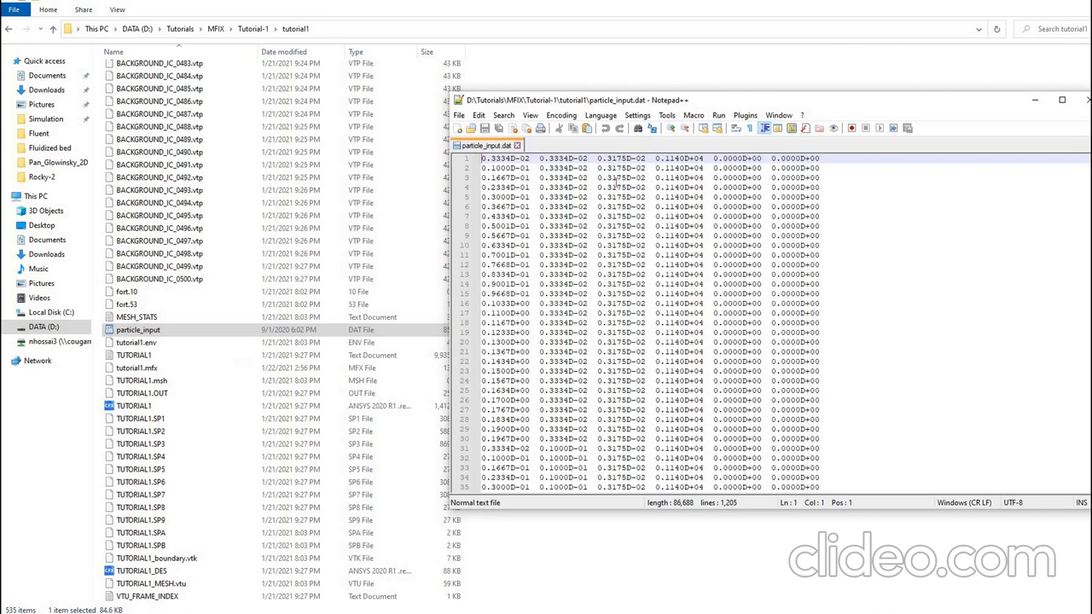
pyautogui.moveTo(607, 159); pyautogui.dragTo(632, 216)
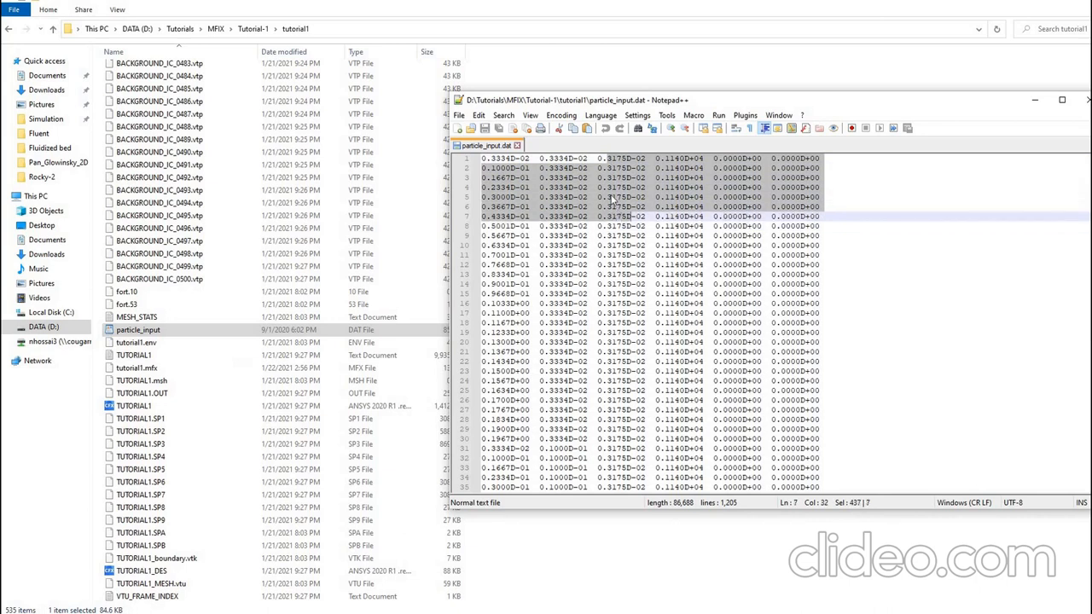
pyautogui.click(598, 159)
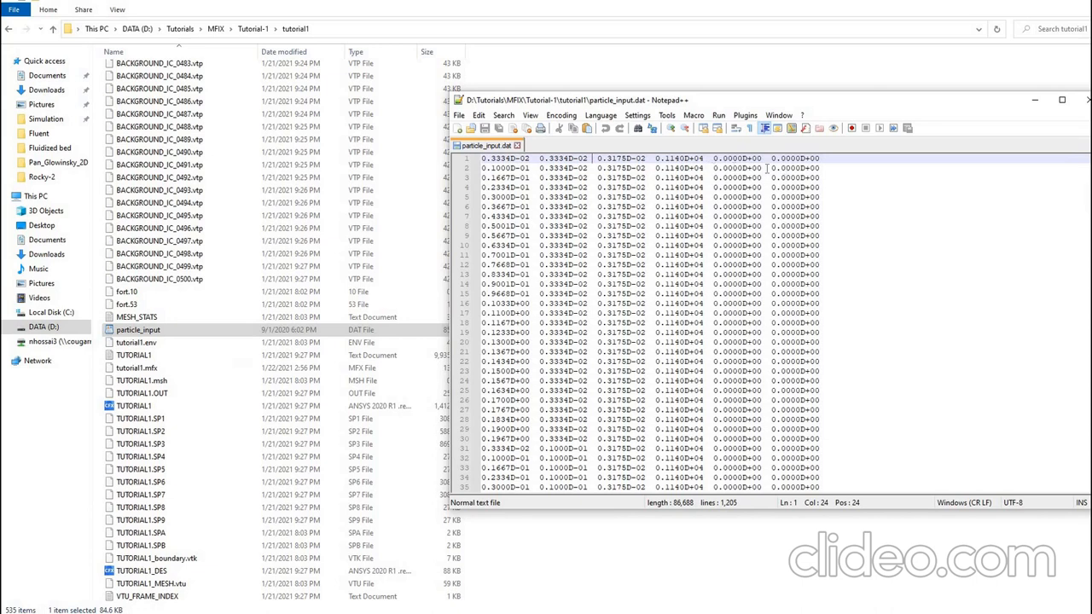
pyautogui.doubleClick(679, 158)
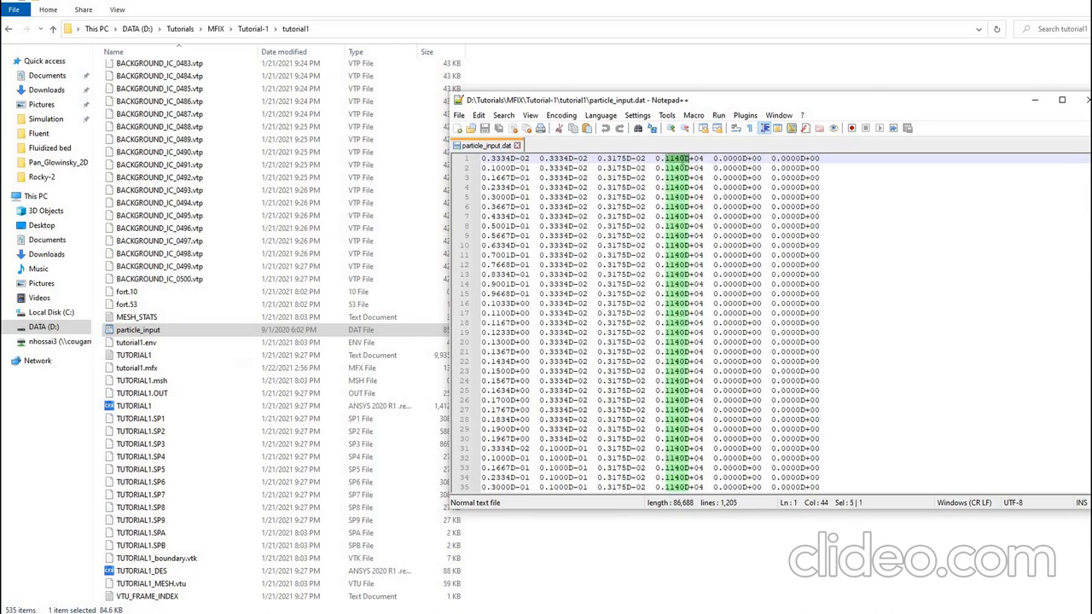
pyautogui.click(761, 177)
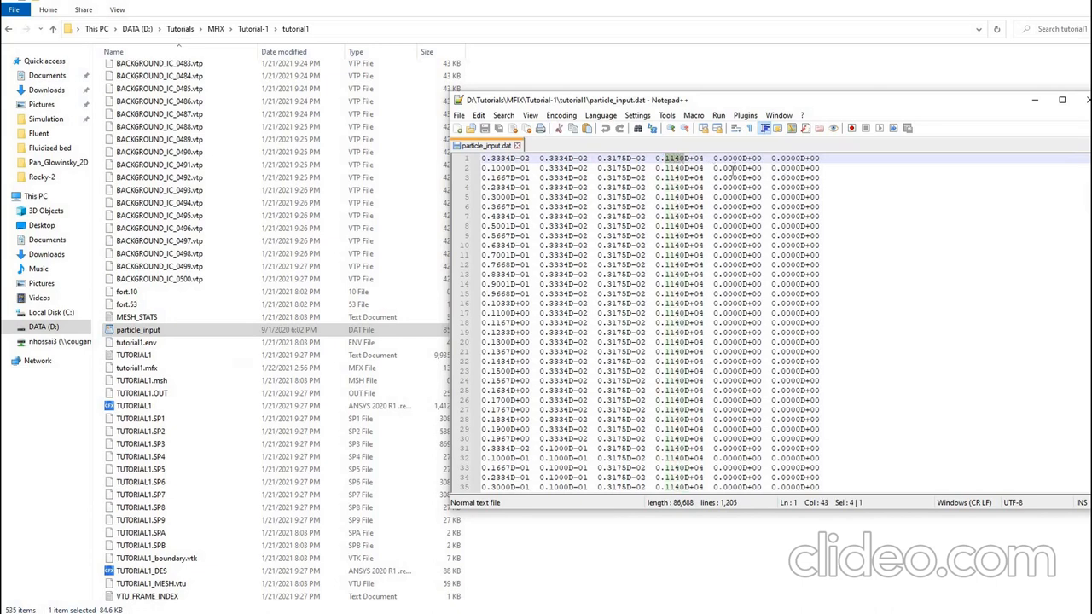
pyautogui.click(782, 168)
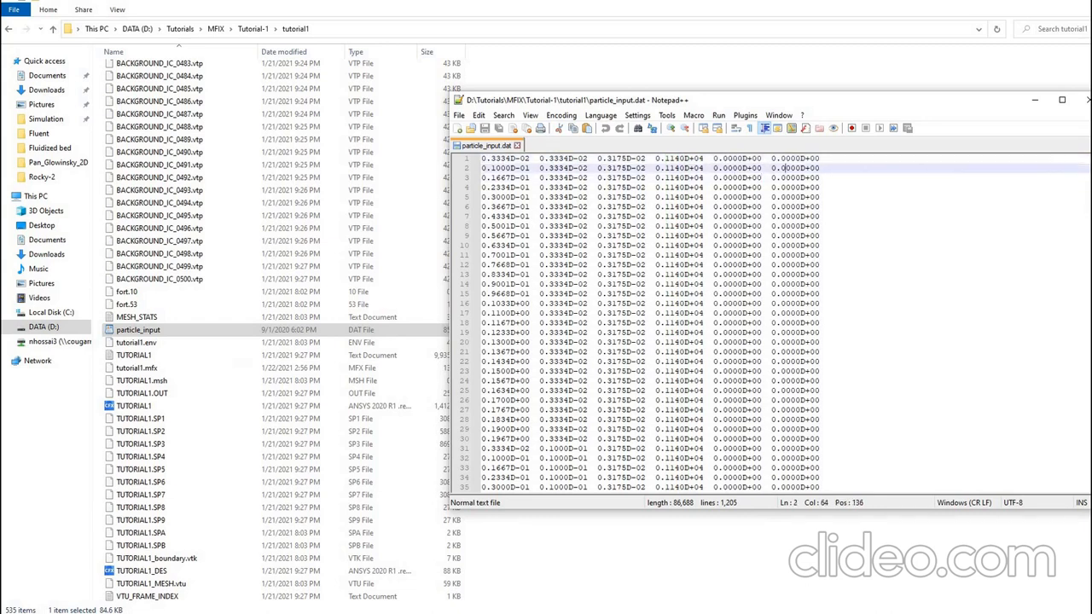
# Look through particle_input.dat down to its last row to check the number of particle entries, then close Notepad++
pyautogui.scroll(-20, 640, 324)
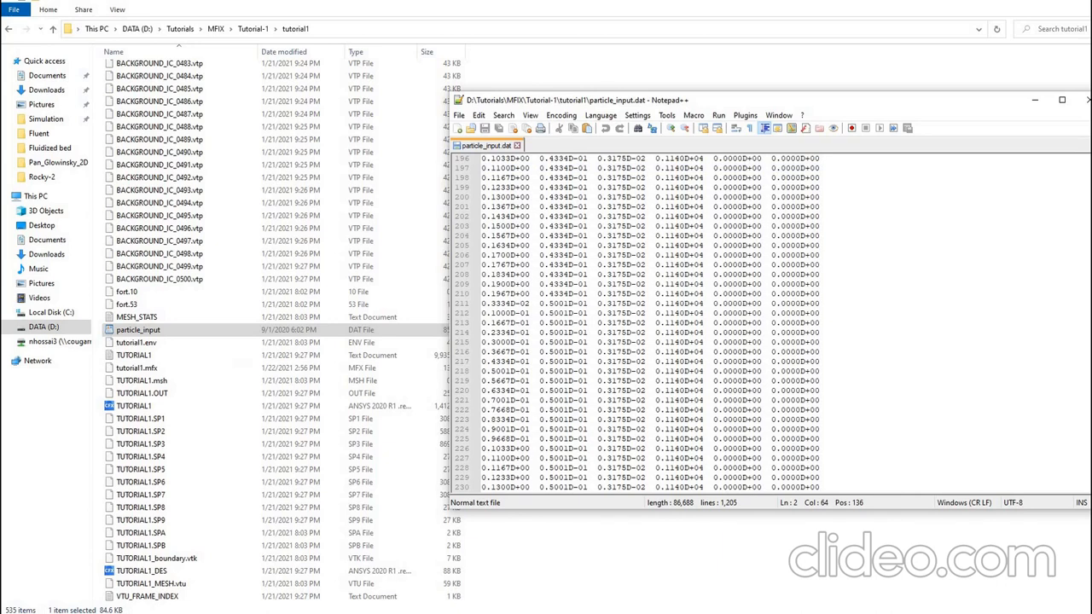
pyautogui.scroll(20, 639, 324)
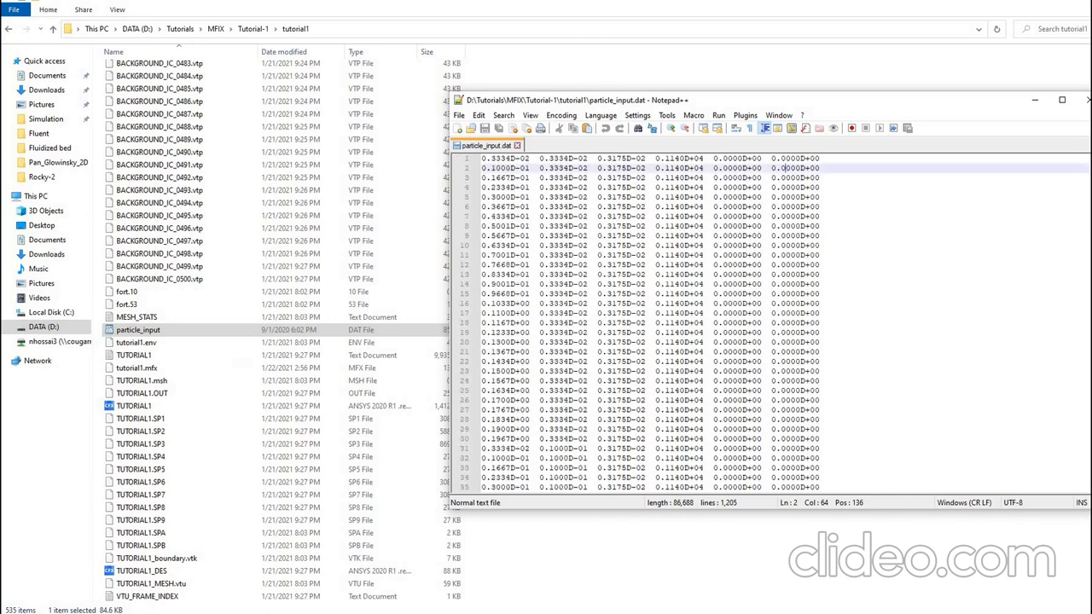
pyautogui.moveTo(1090, 175); pyautogui.dragTo(1089, 493)
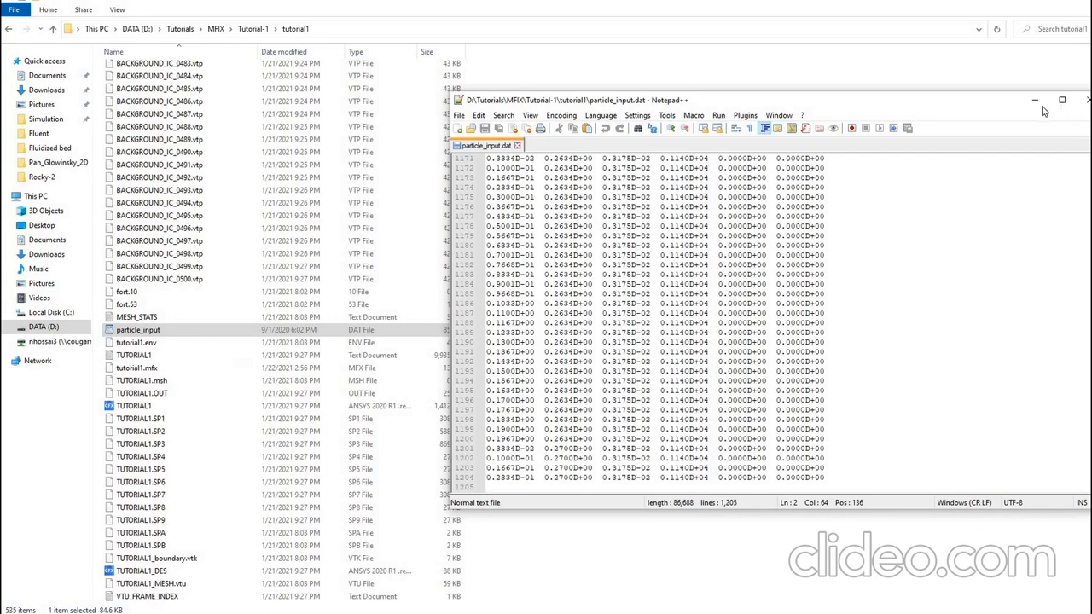
pyautogui.moveTo(848, 109); pyautogui.dragTo(919, 118)
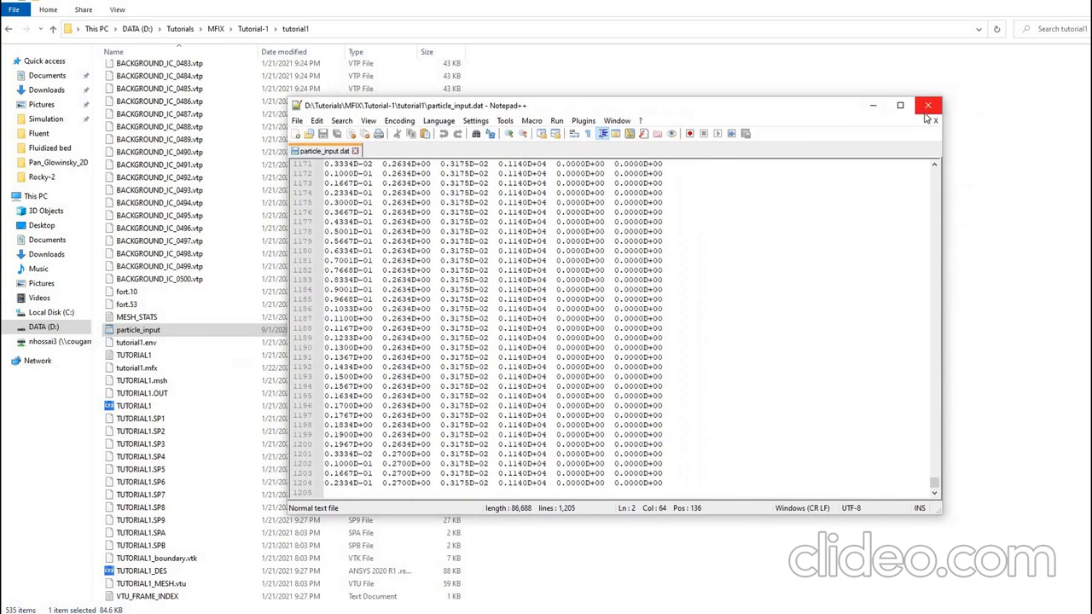
pyautogui.click(927, 106)
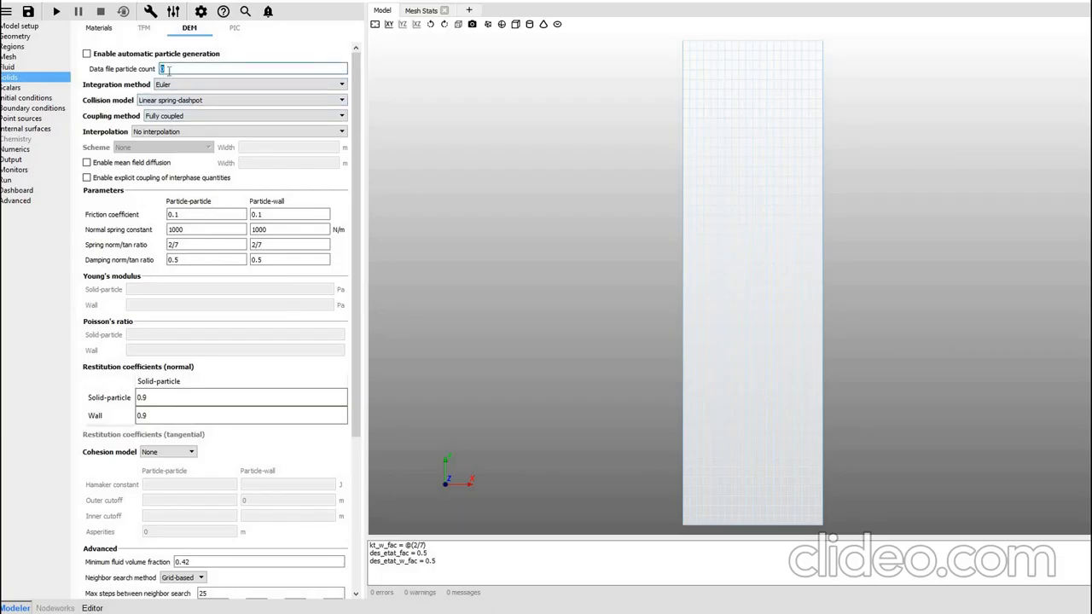
# Back in MFiX, set the data file particle count to 1200 and check the collision model options
pyautogui.write('12')
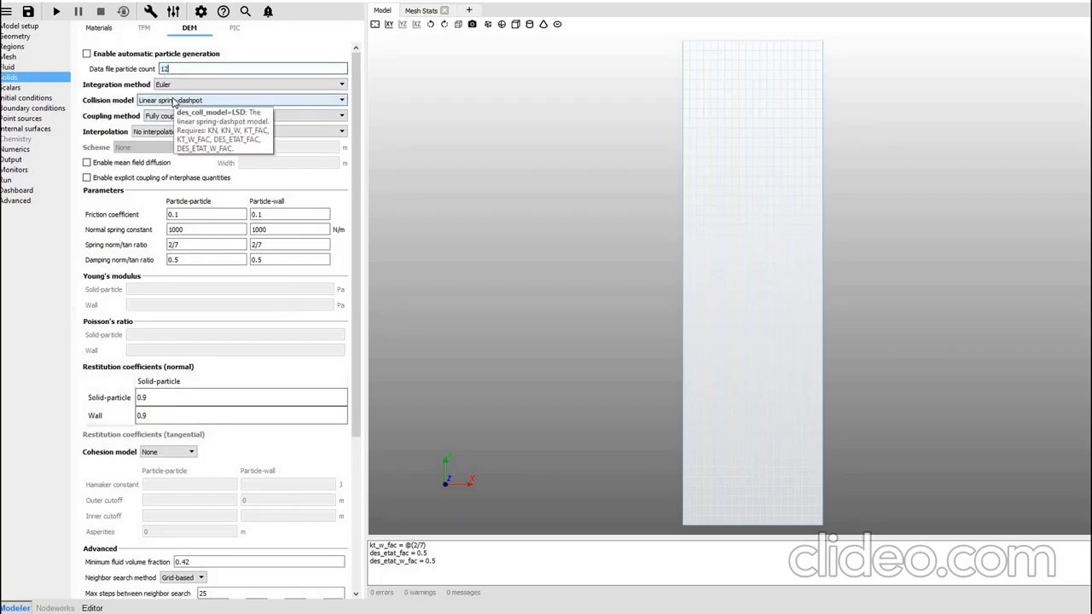
pyautogui.write('04')
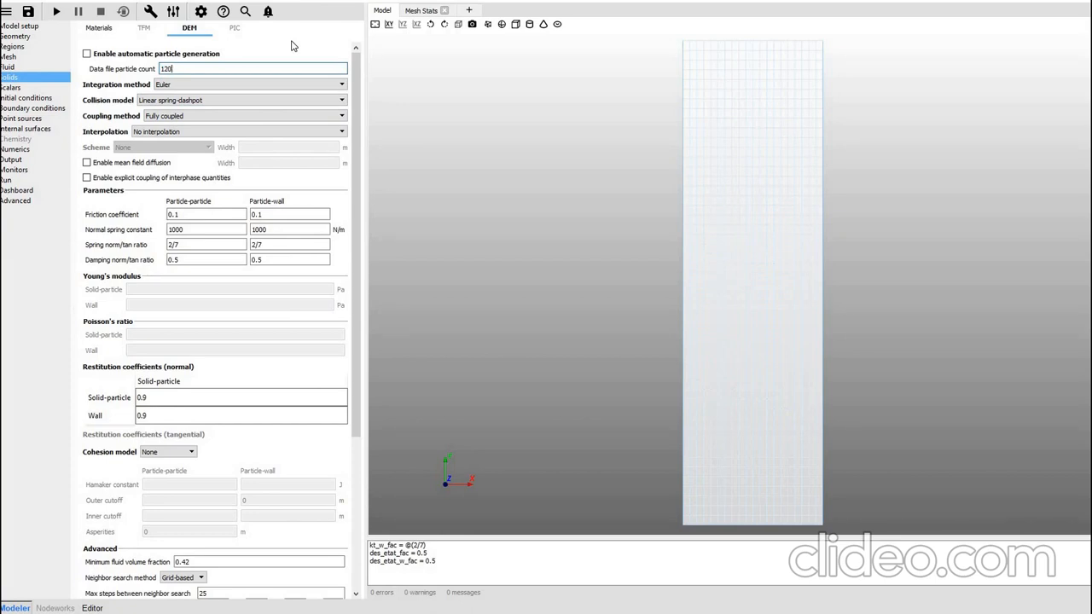
pyautogui.press('BackSpace')
pyautogui.click(194, 100)
pyautogui.click(179, 300)
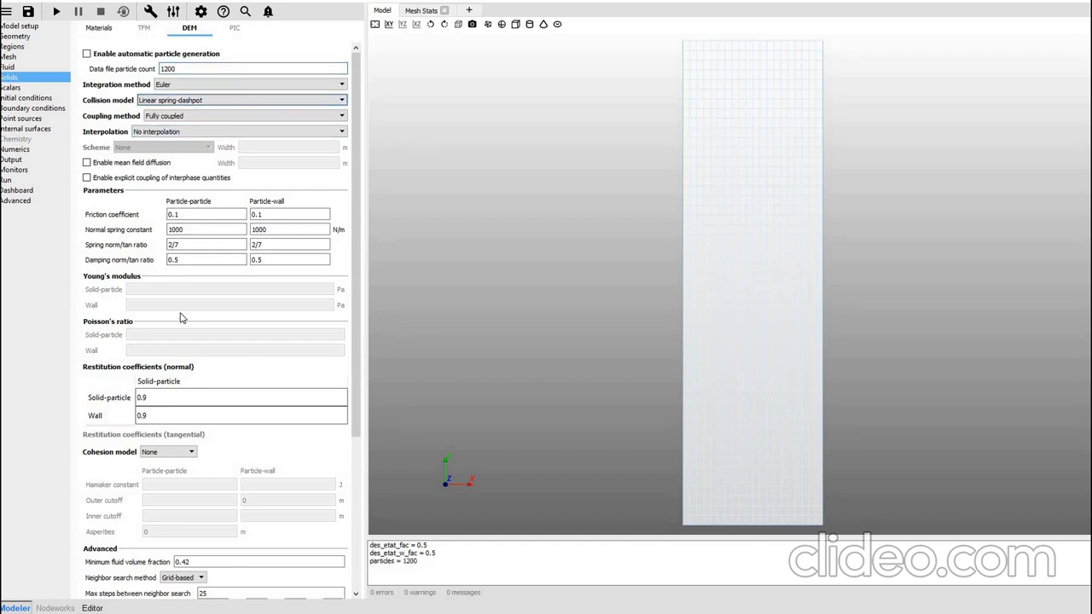
# Review the remaining DEM settings, including the cohesion model options, restitution coefficients and data file particle count
pyautogui.scroll(-5, 182, 313)
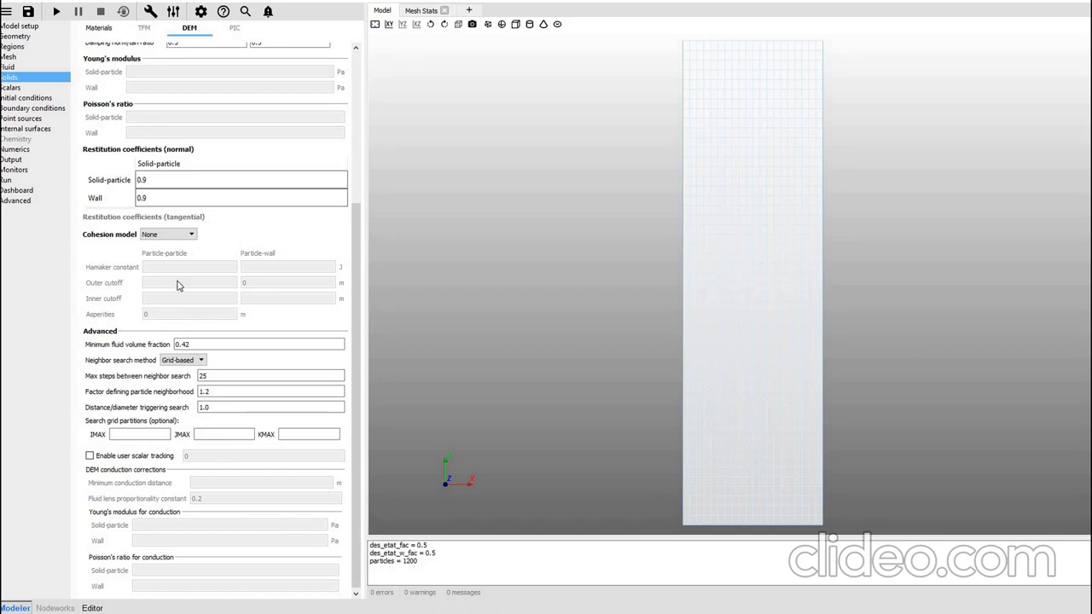
pyautogui.click(187, 237)
pyautogui.click(186, 240)
pyautogui.scroll(5, 101, 258)
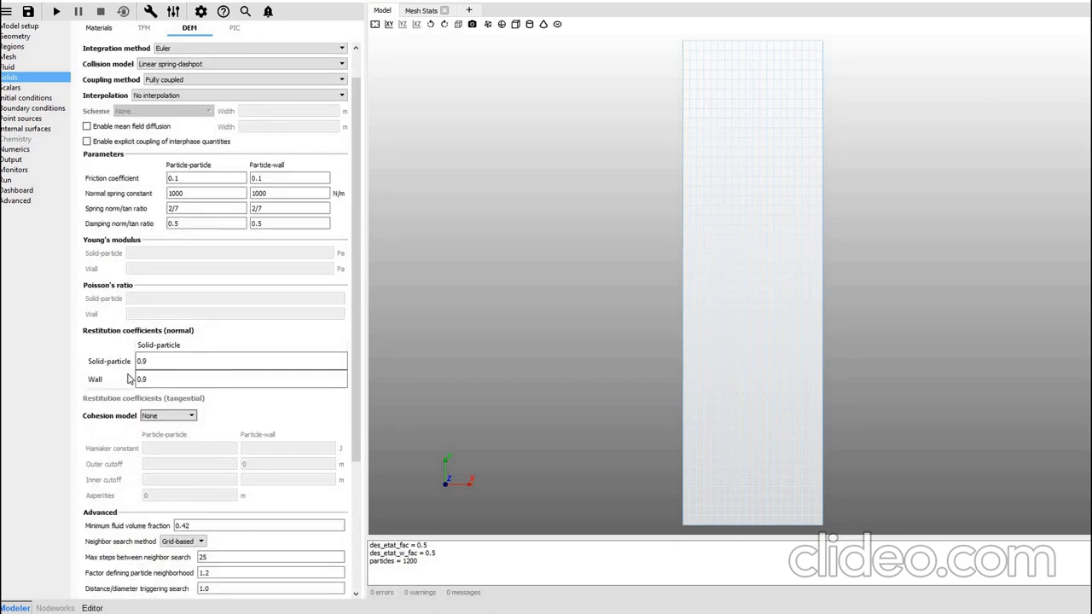
pyautogui.scroll(1, 119, 188)
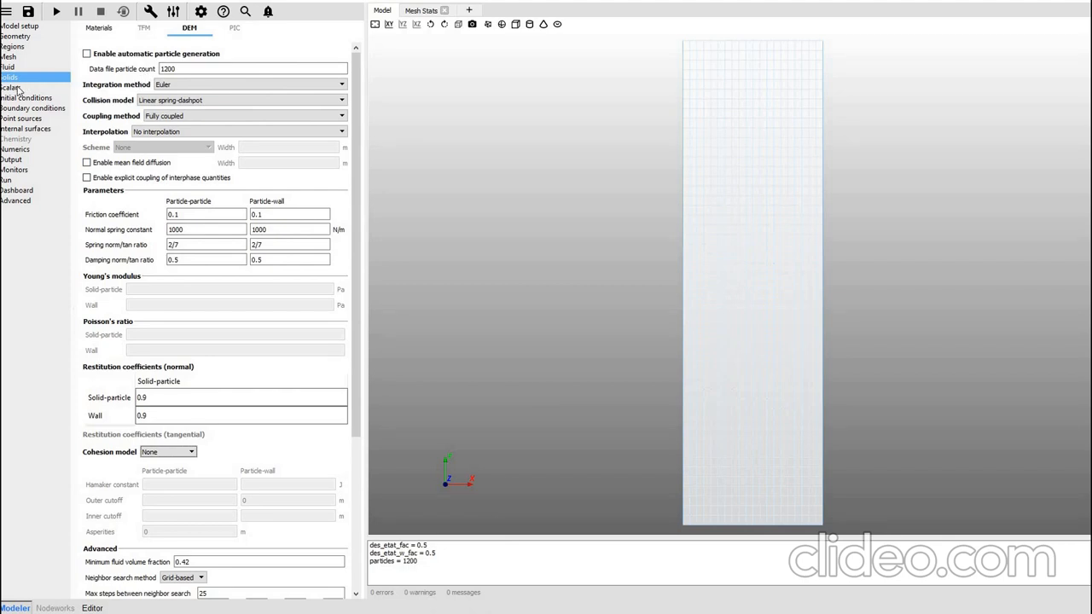
pyautogui.click(162, 68)
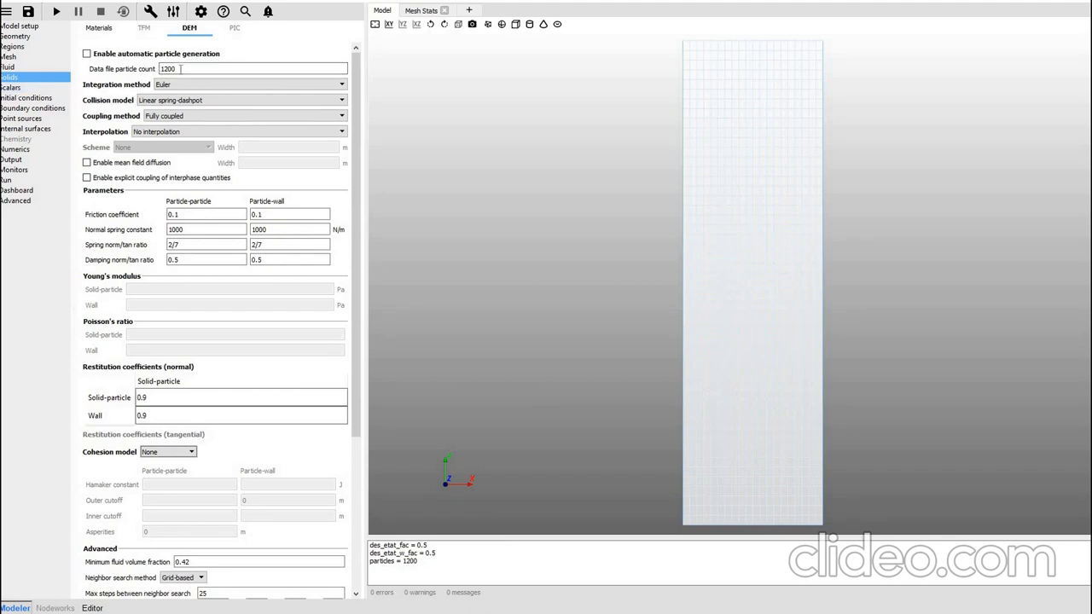
# Check the scalars and initial conditions, and add a Mass inflow boundary condition on the bottom-inlet region
pyautogui.click(15, 89)
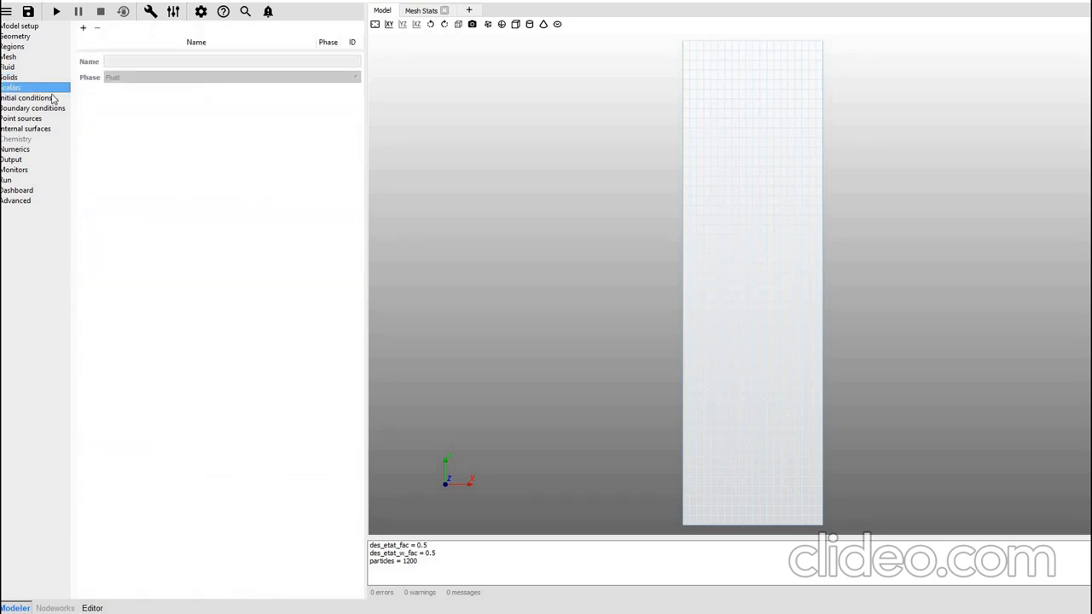
pyautogui.click(28, 102)
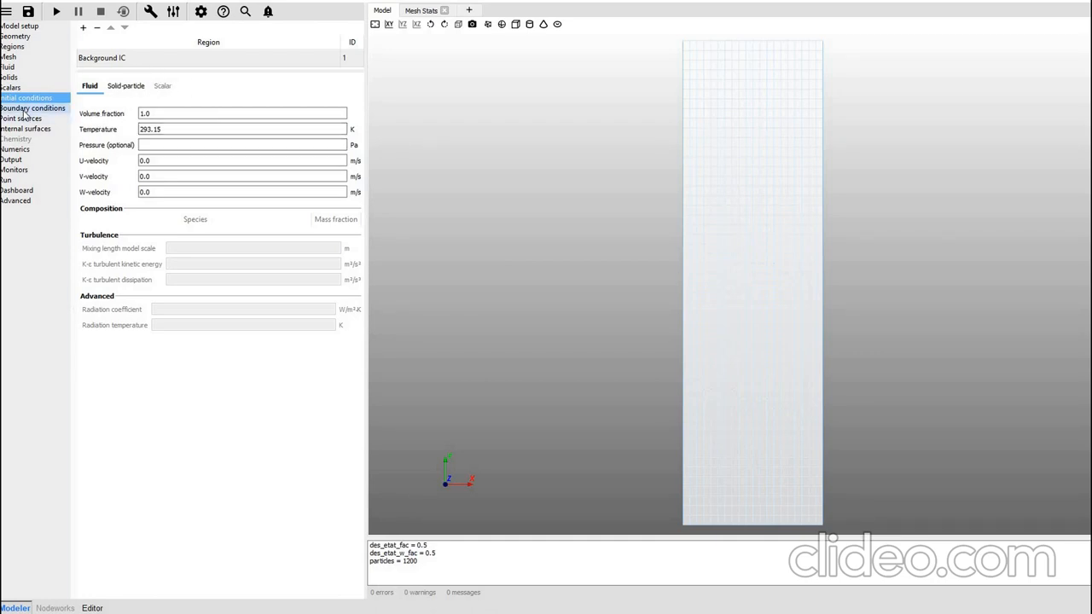
pyautogui.click(26, 111)
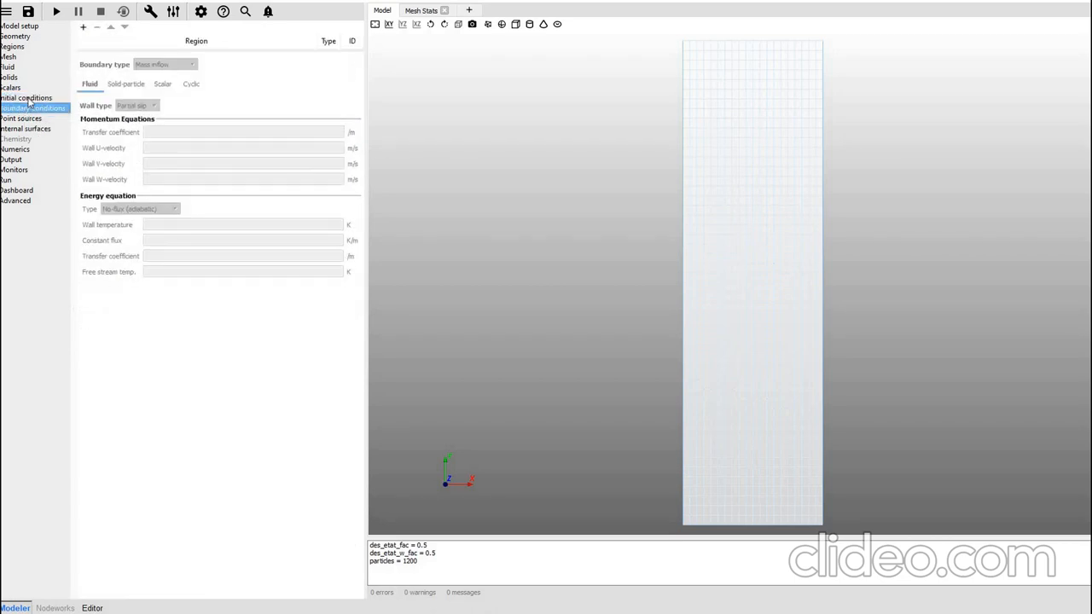
pyautogui.click(84, 28)
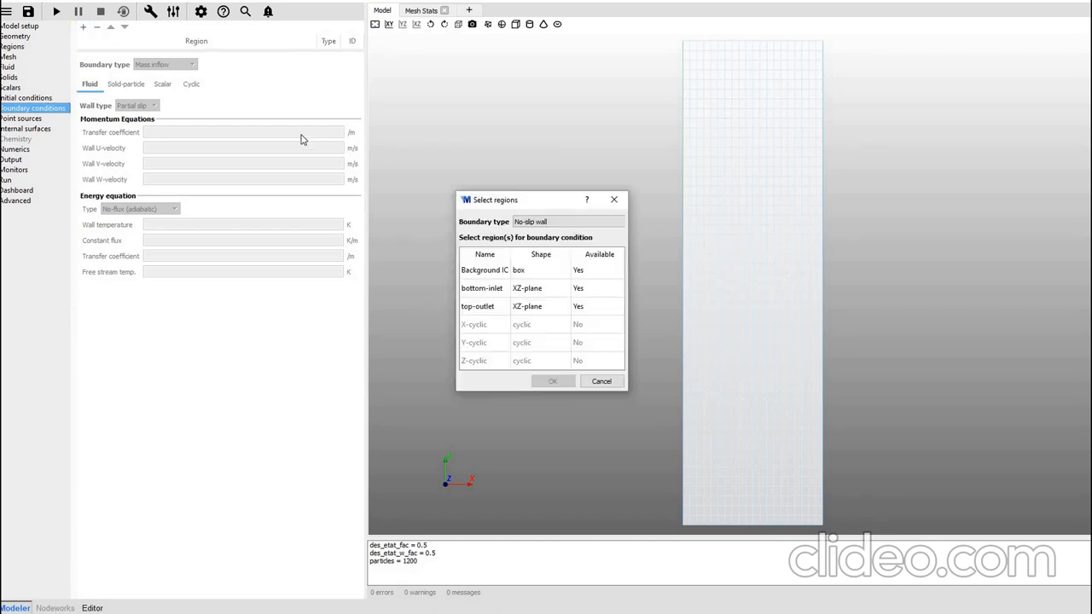
pyautogui.moveTo(529, 200); pyautogui.dragTo(261, 126)
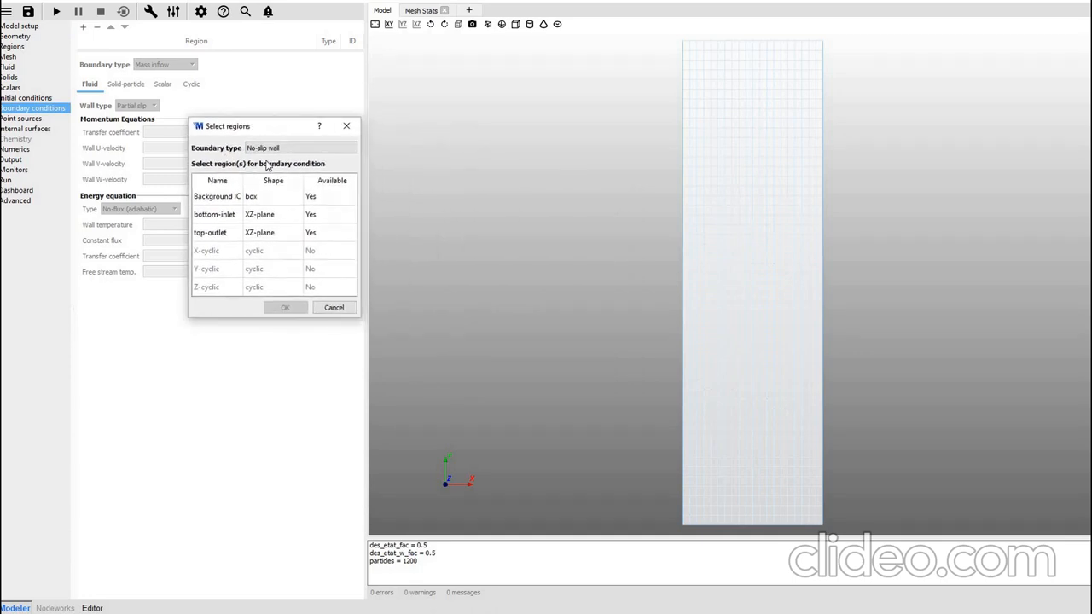
pyautogui.click(224, 214)
pyautogui.click(301, 149)
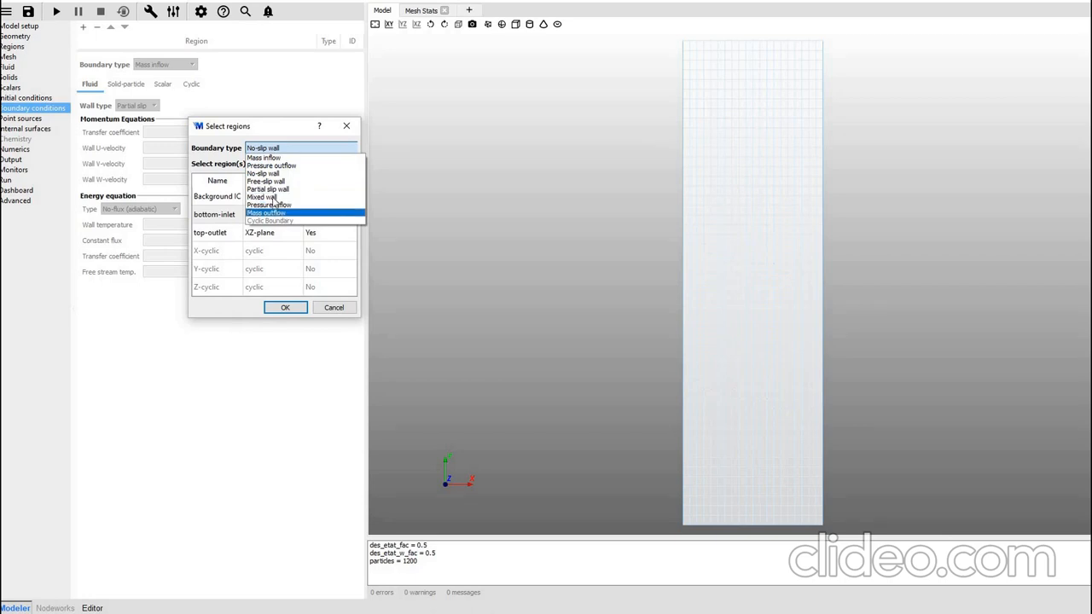
pyautogui.click(272, 157)
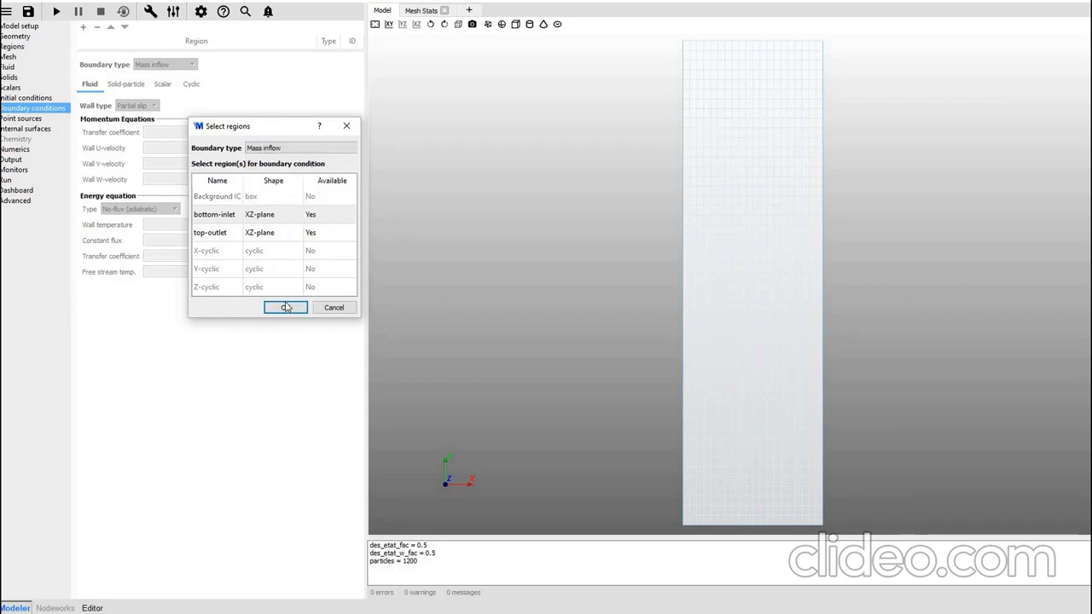
pyautogui.click(286, 307)
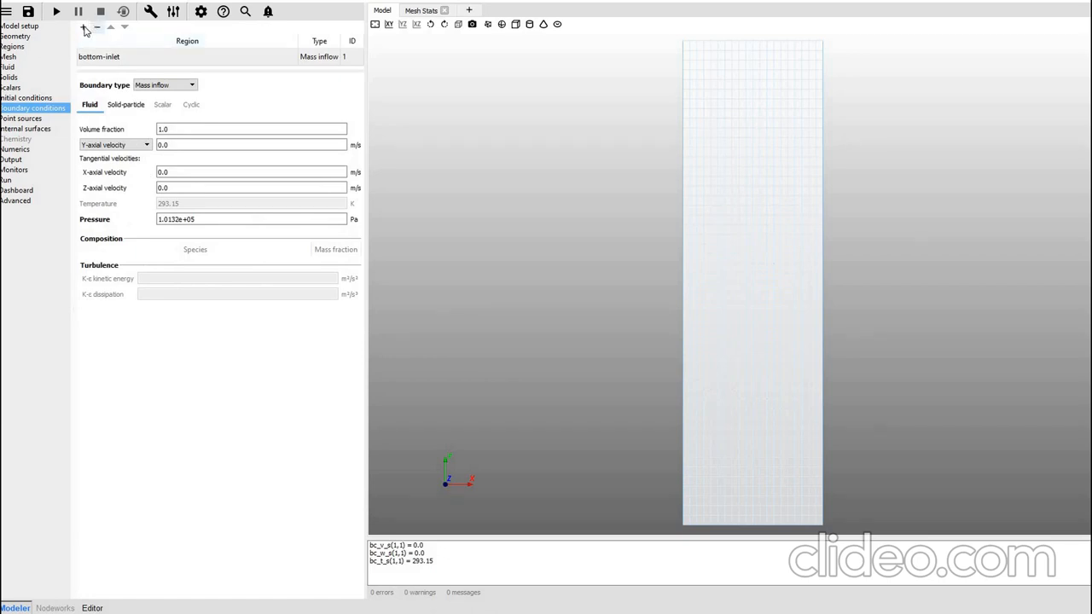
# Add a Pressure outflow boundary condition on the top-outlet region
pyautogui.click(84, 27)
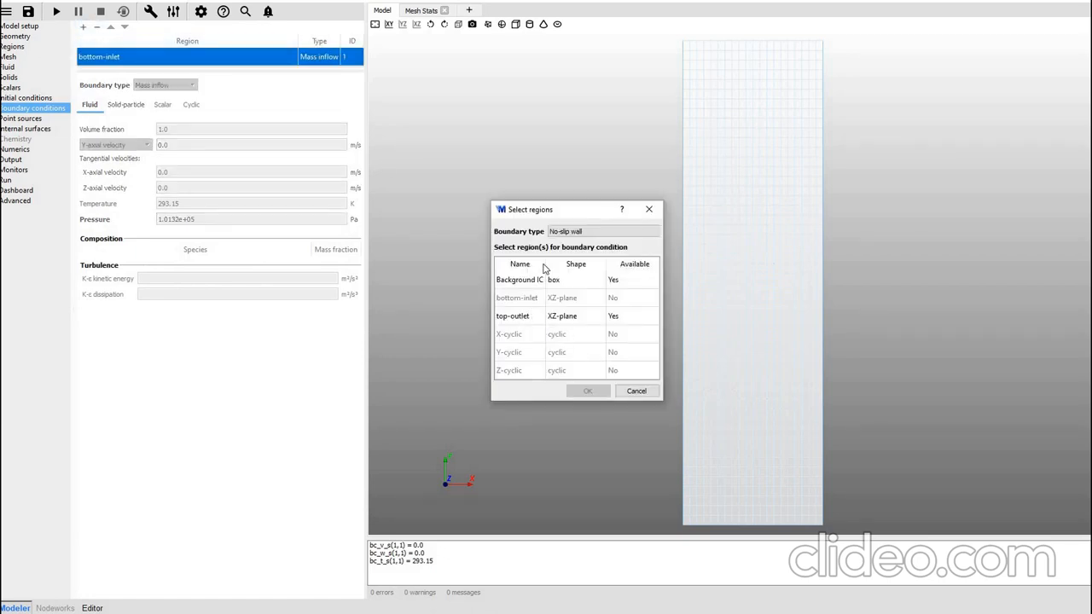
pyautogui.click(521, 316)
pyautogui.click(624, 232)
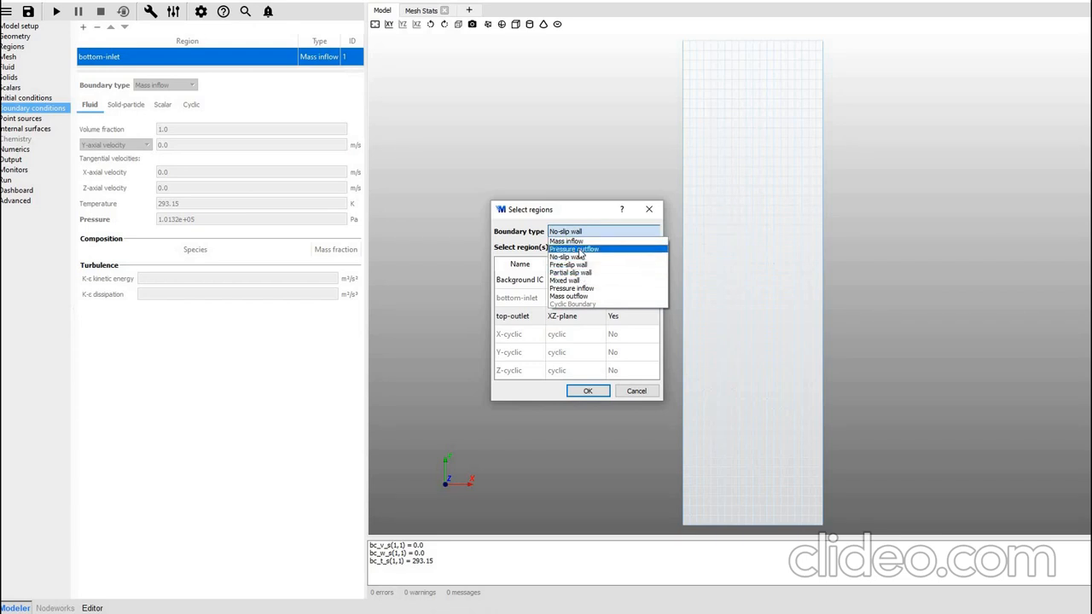
pyautogui.click(580, 249)
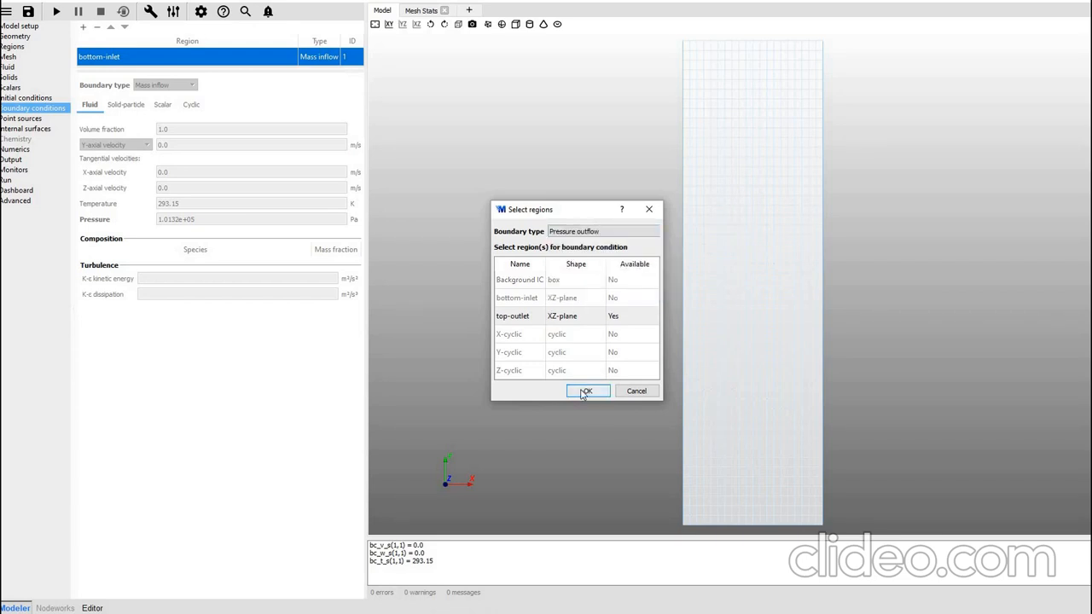
pyautogui.click(583, 391)
# Set the fluid Y-axial velocity of the bottom-inlet mass inflow to 0.1 m/s
pyautogui.click(99, 58)
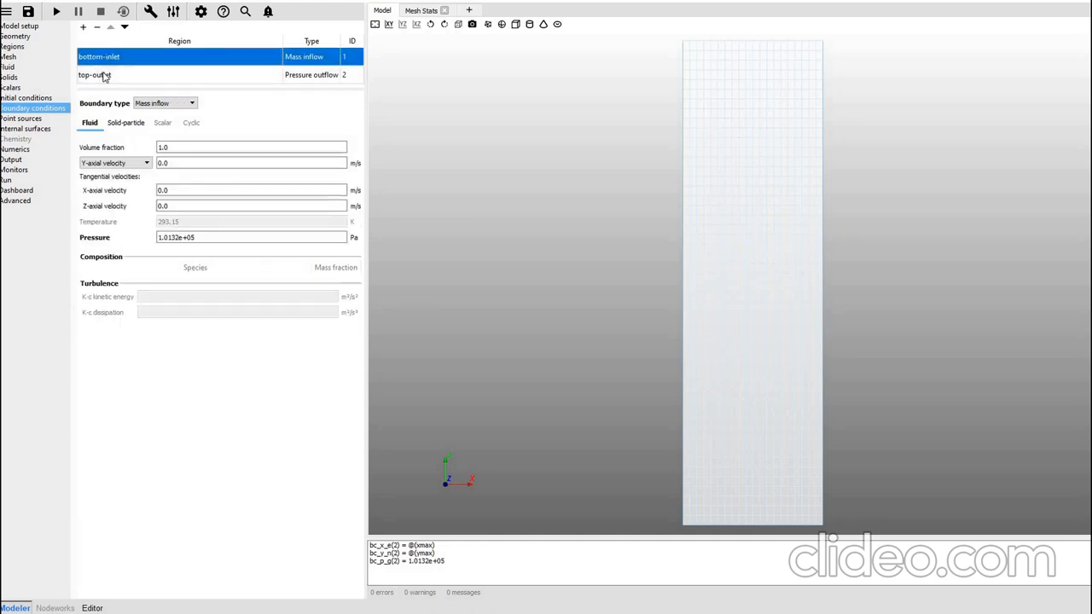
pyautogui.click(104, 74)
pyautogui.click(113, 58)
pyautogui.click(191, 104)
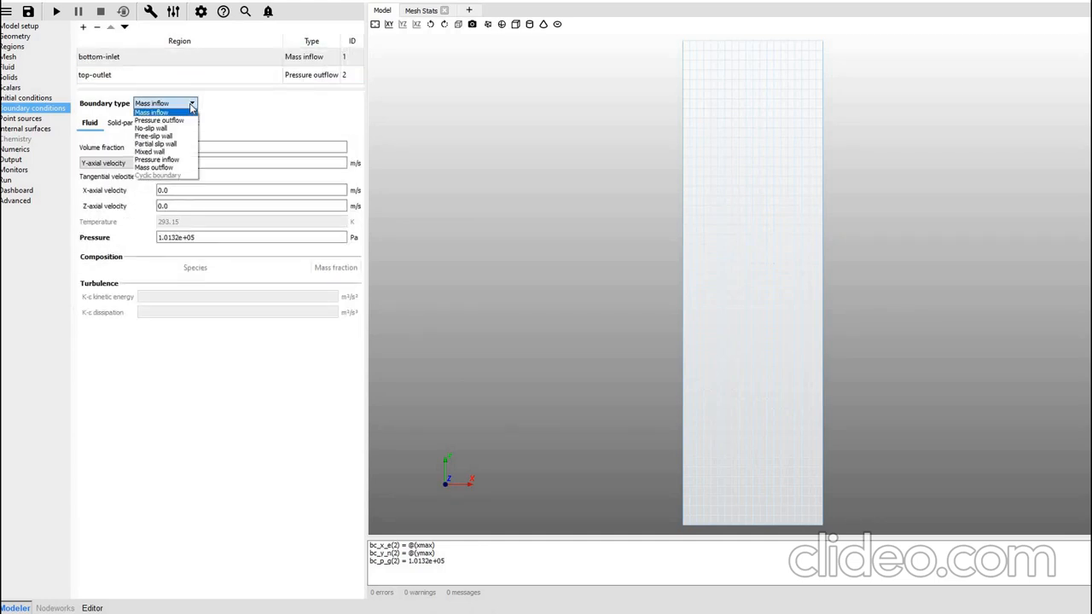
pyautogui.click(235, 119)
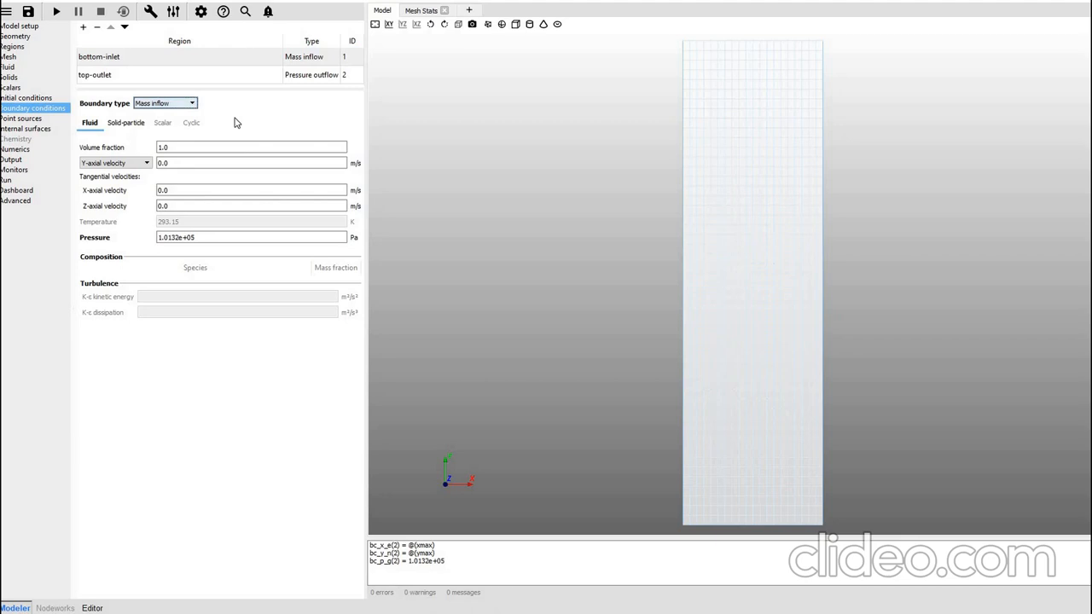
pyautogui.click(117, 164)
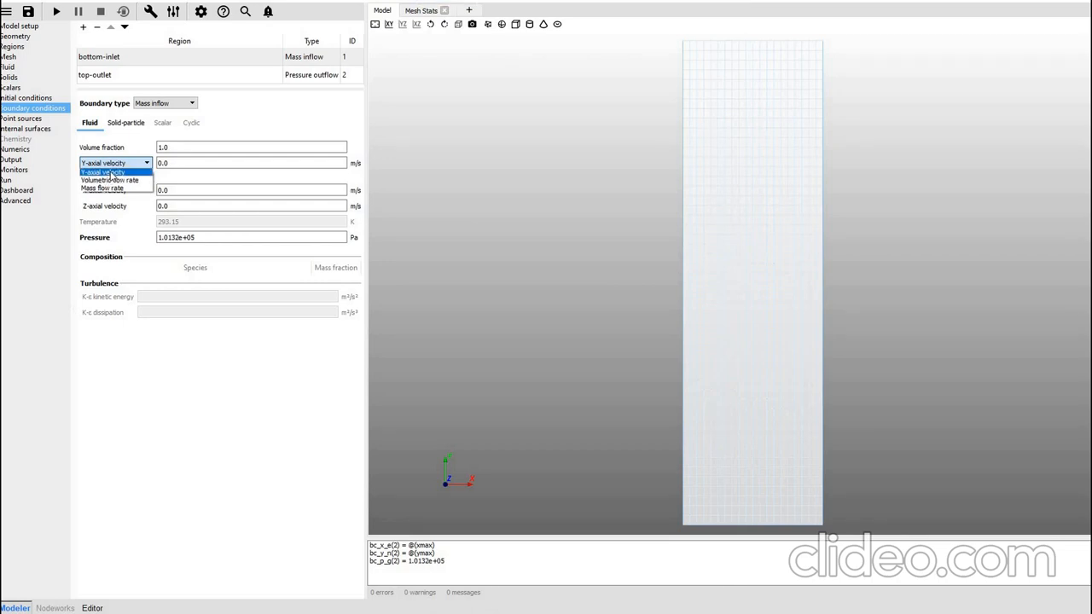
pyautogui.click(151, 167)
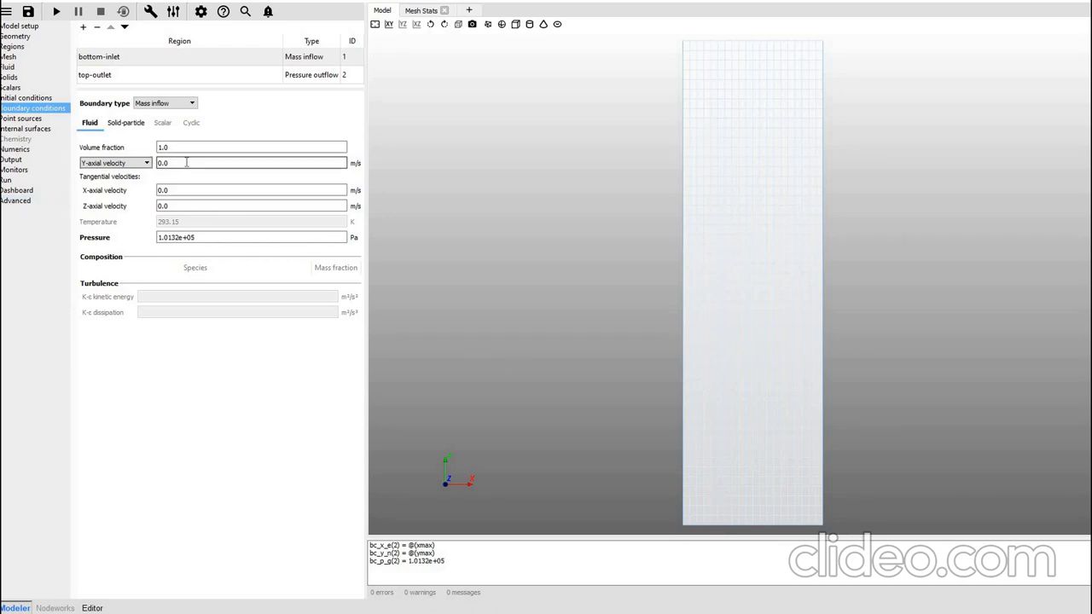
pyautogui.press('Tab')
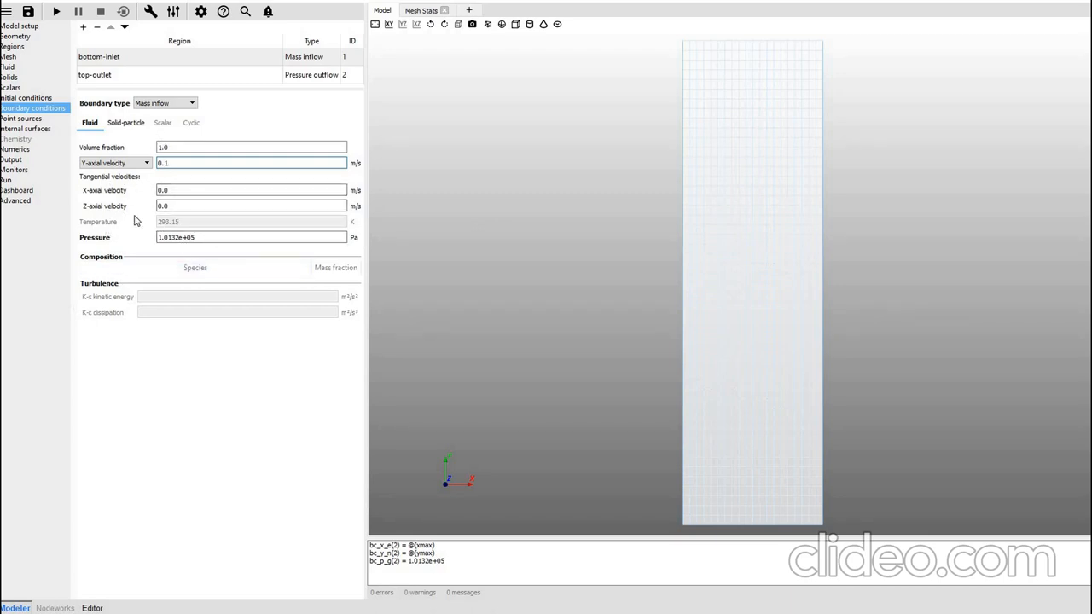
# Review the bottom-inlet's solid-particle values, the top-outlet's fluid settings, and the point source, internal surface and numerics settings
pyautogui.click(129, 123)
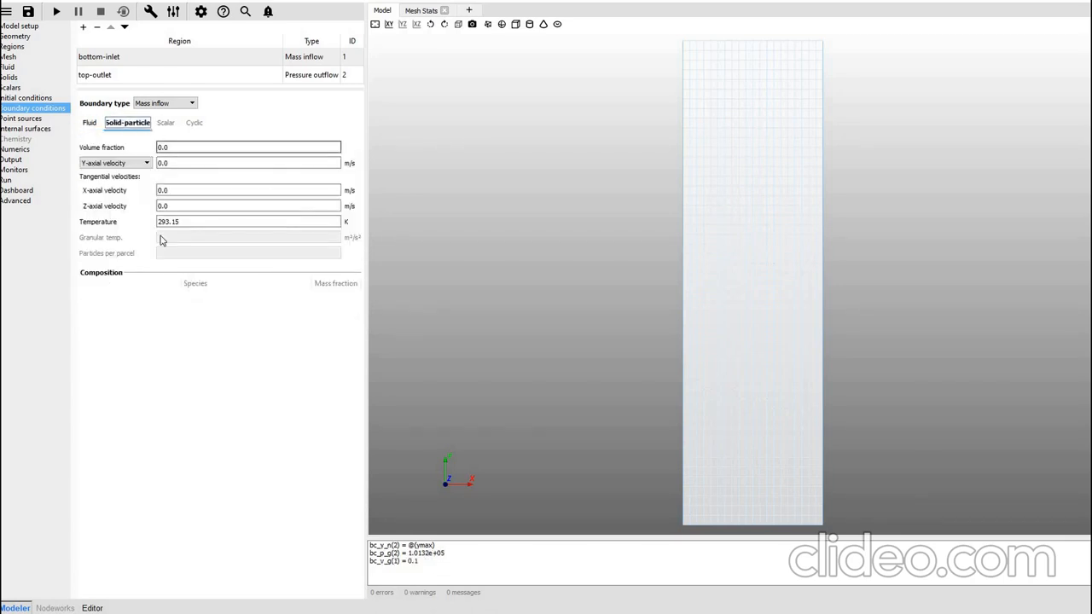
pyautogui.click(90, 124)
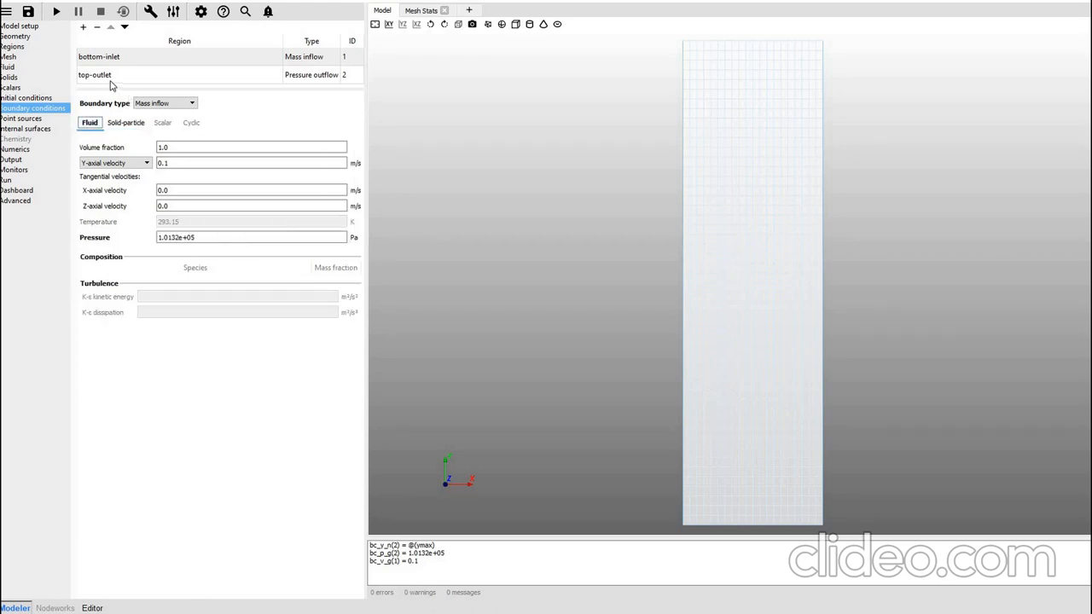
pyautogui.click(110, 78)
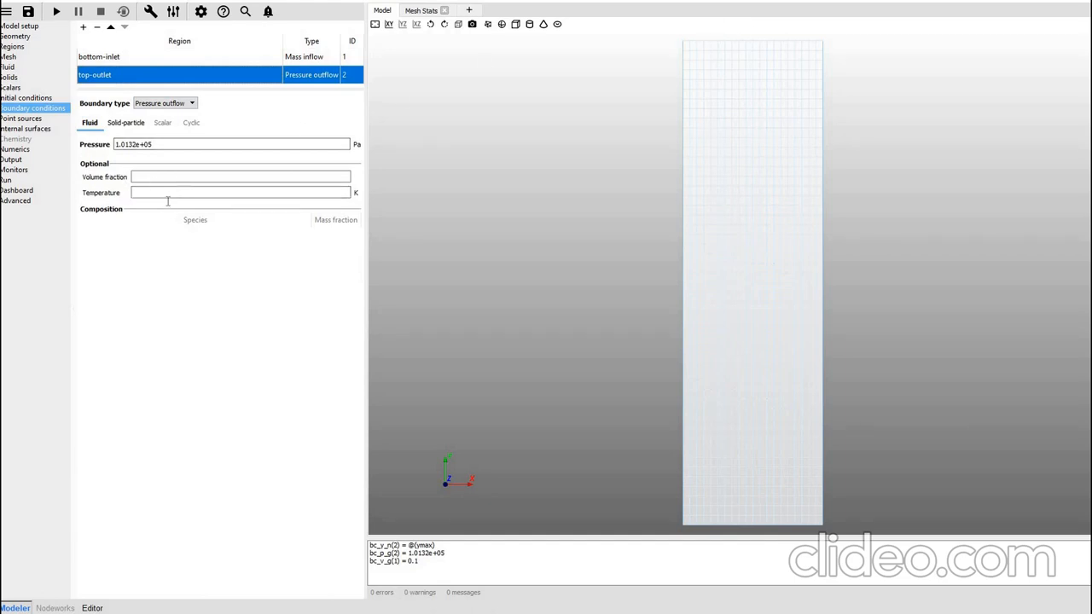
pyautogui.click(17, 119)
pyautogui.click(17, 128)
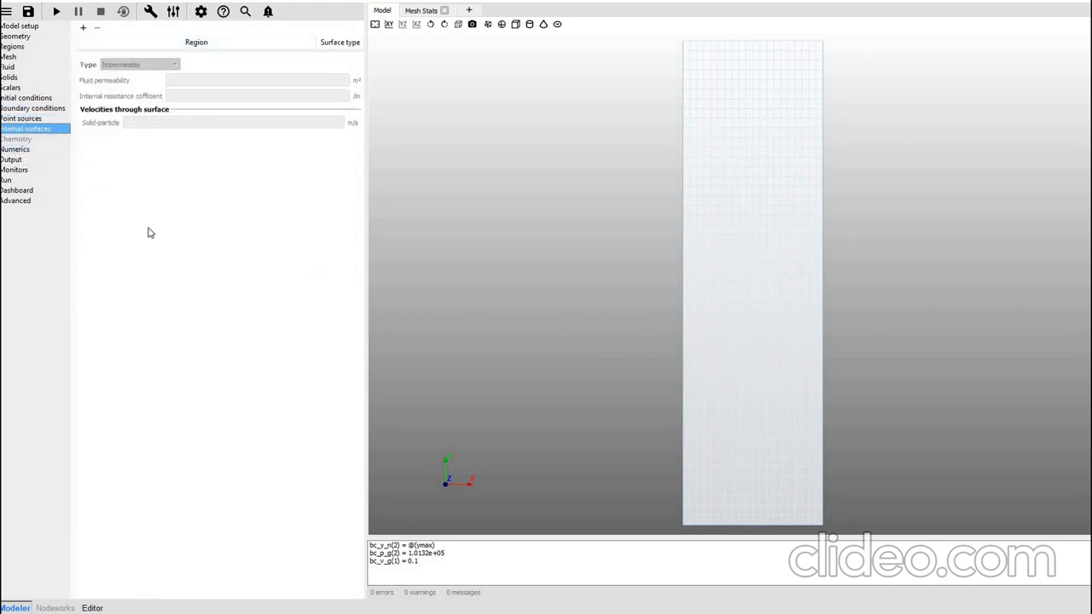
pyautogui.click(27, 151)
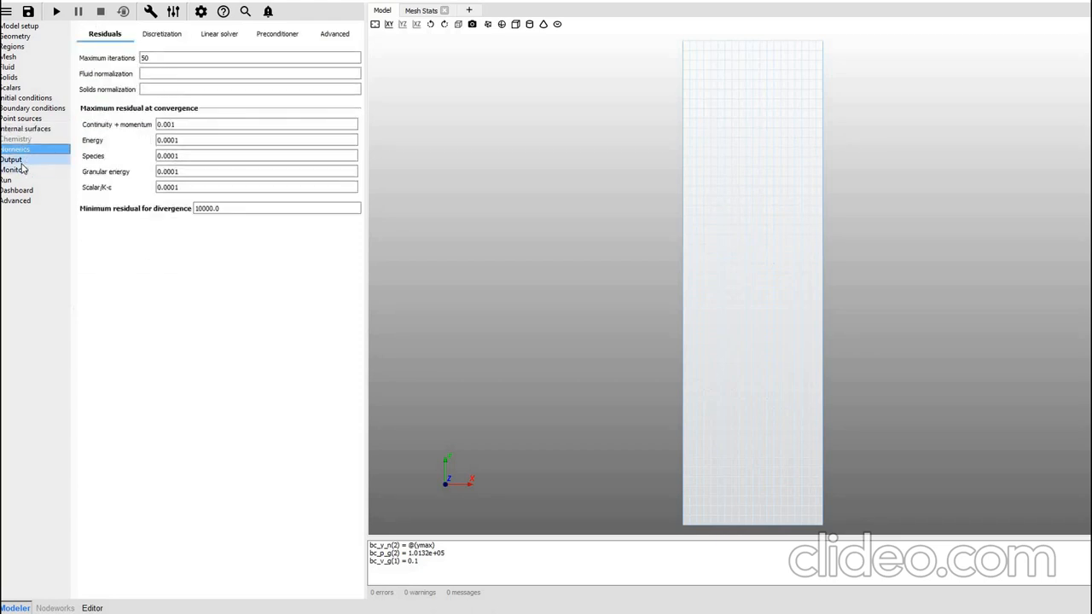
# Enable writing of VTK output files (VTU/VTP) in the output settings and bring up the VTK output list
pyautogui.click(22, 164)
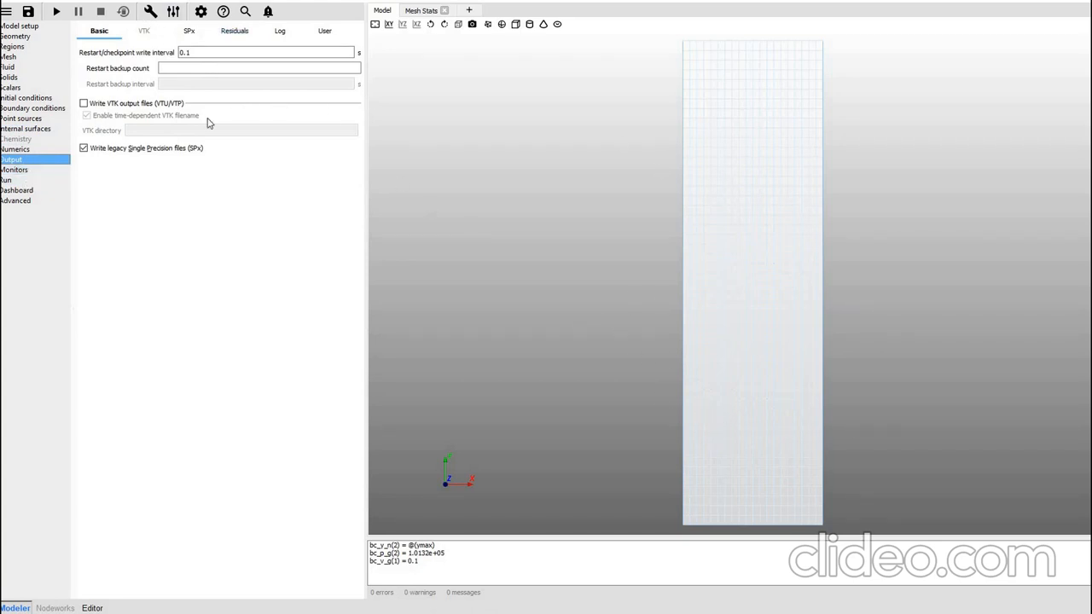
pyautogui.click(84, 104)
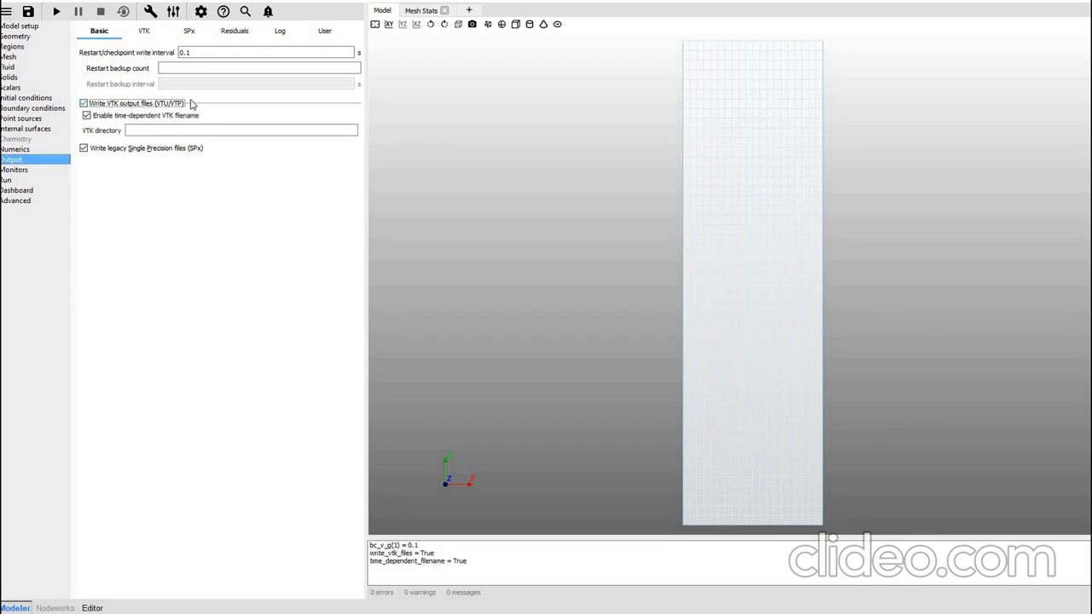
pyautogui.click(147, 31)
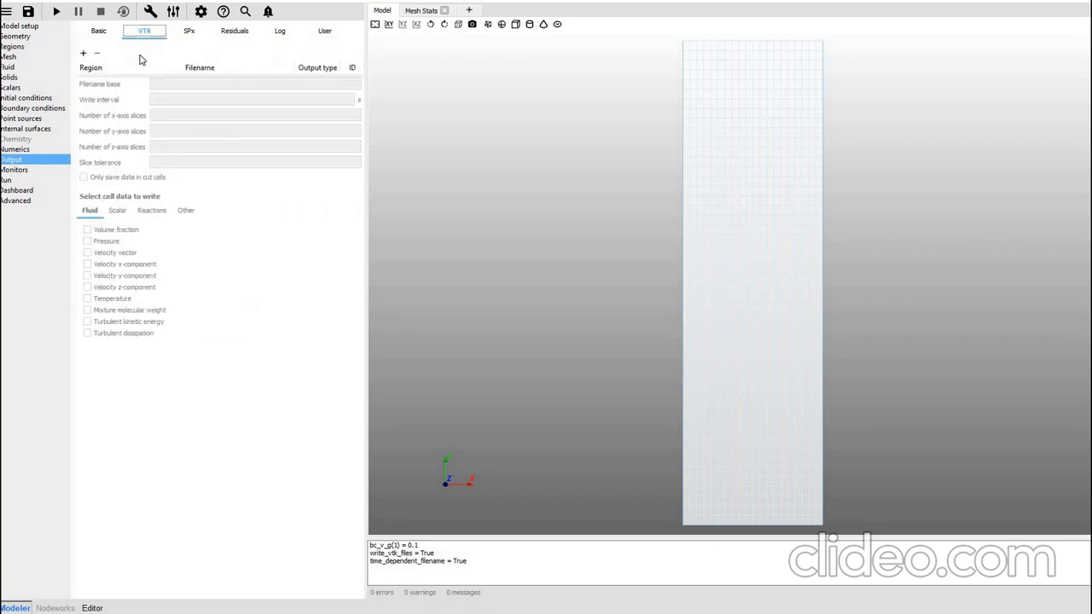
# Add a Particle data VTK output for the Background IC region and have it write translational velocity
pyautogui.click(83, 54)
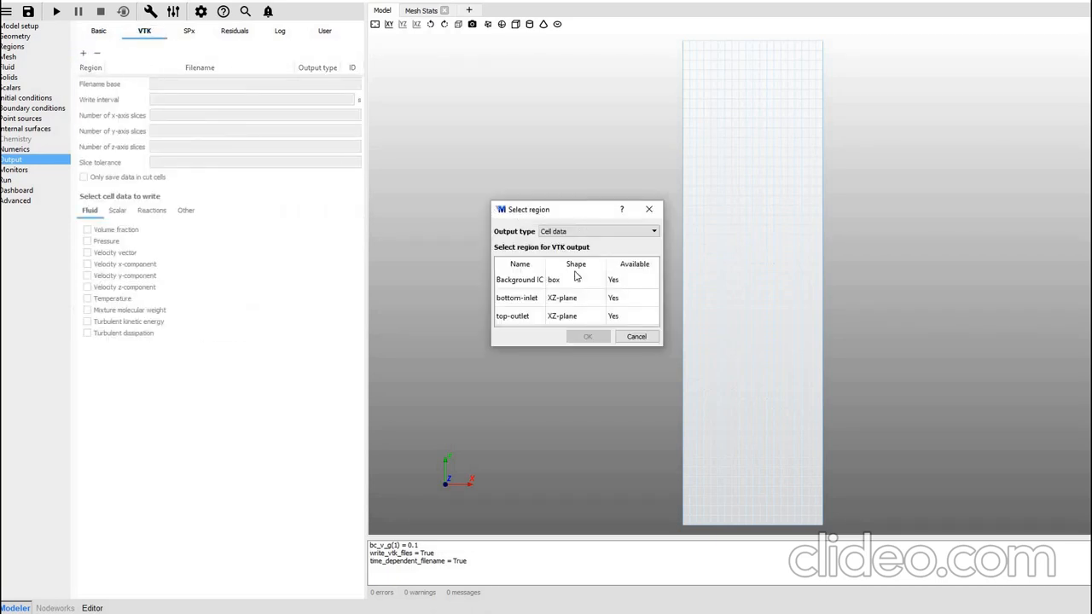
pyautogui.click(517, 281)
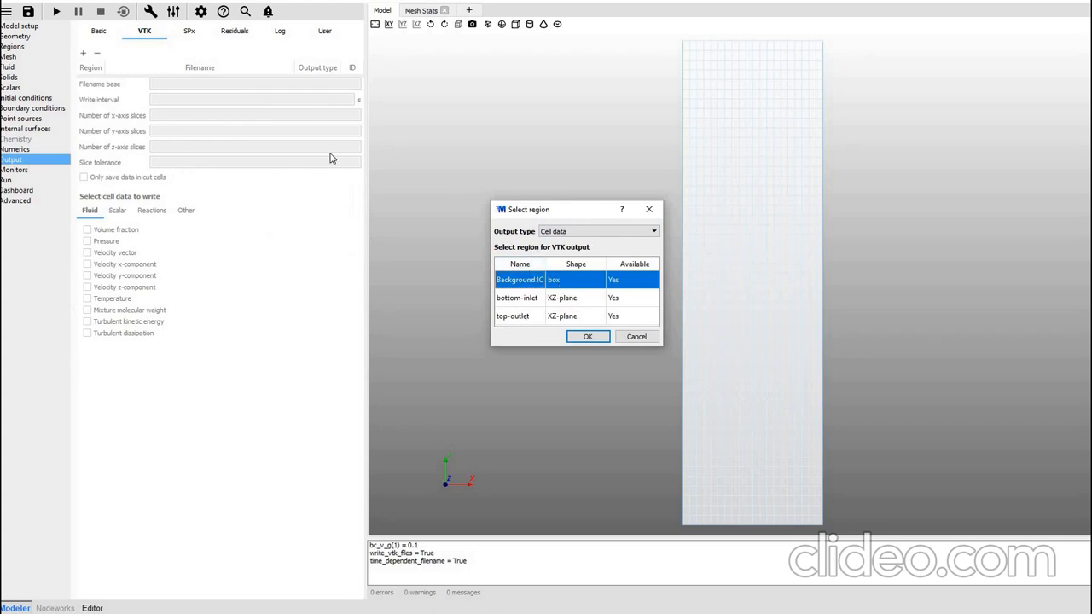
pyautogui.moveTo(529, 209); pyautogui.dragTo(265, 172)
pyautogui.click(342, 196)
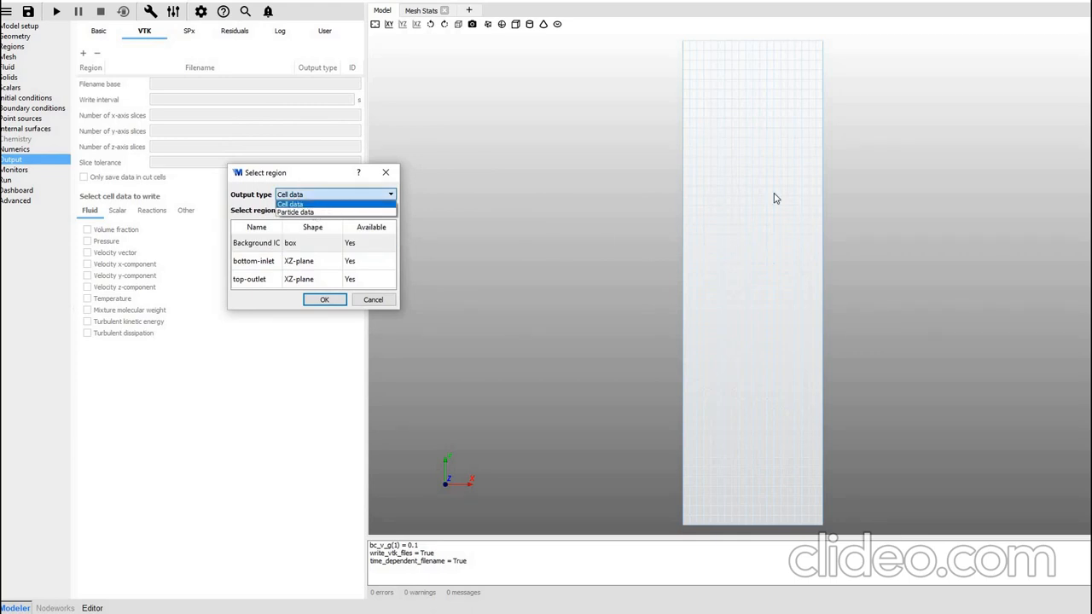
pyautogui.press('Down')
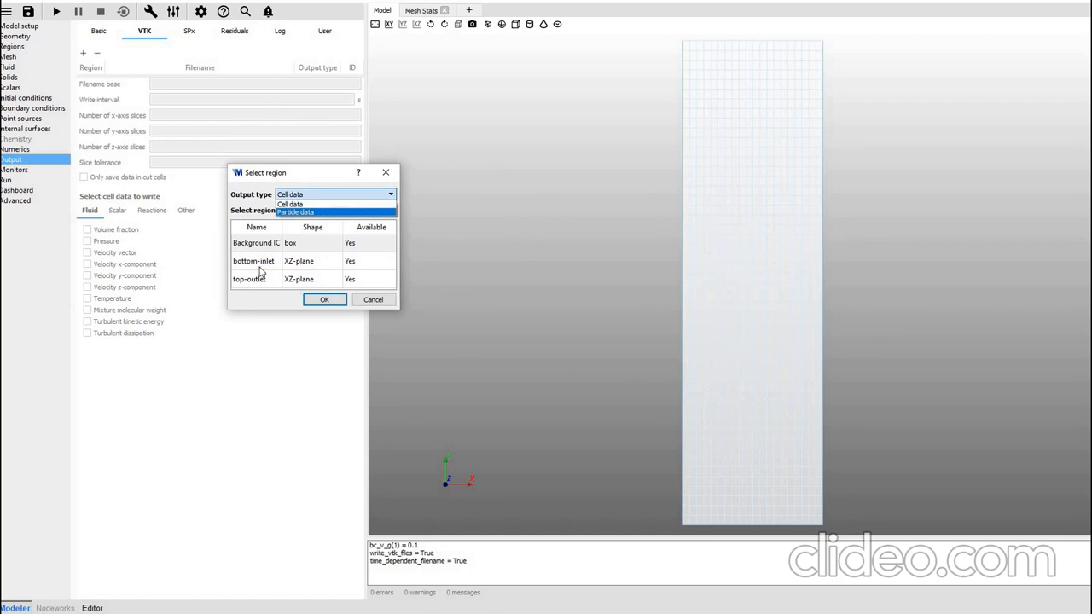
pyautogui.click(314, 214)
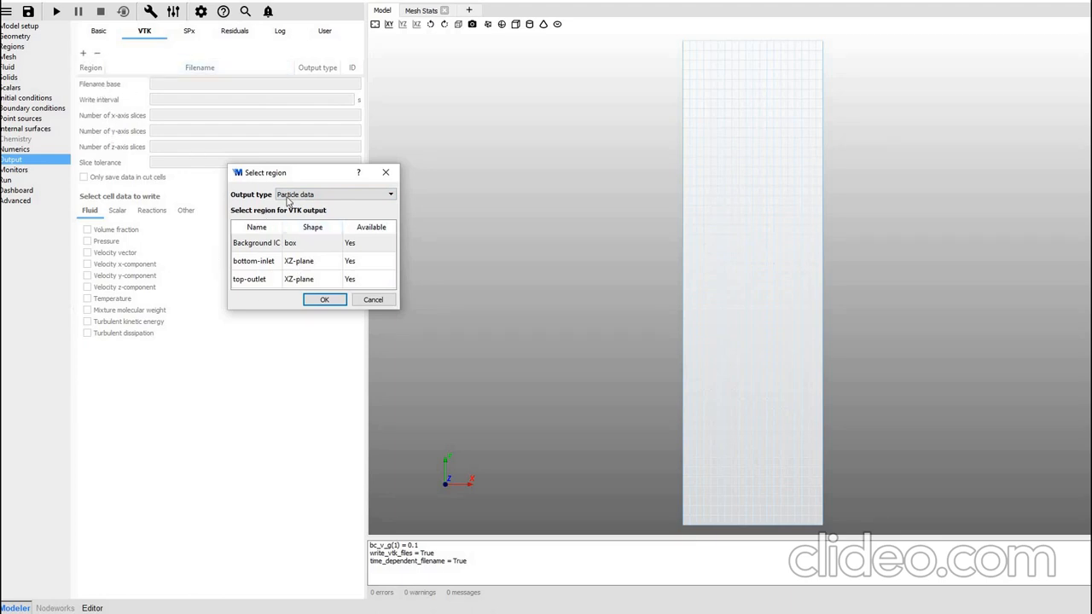
pyautogui.click(327, 301)
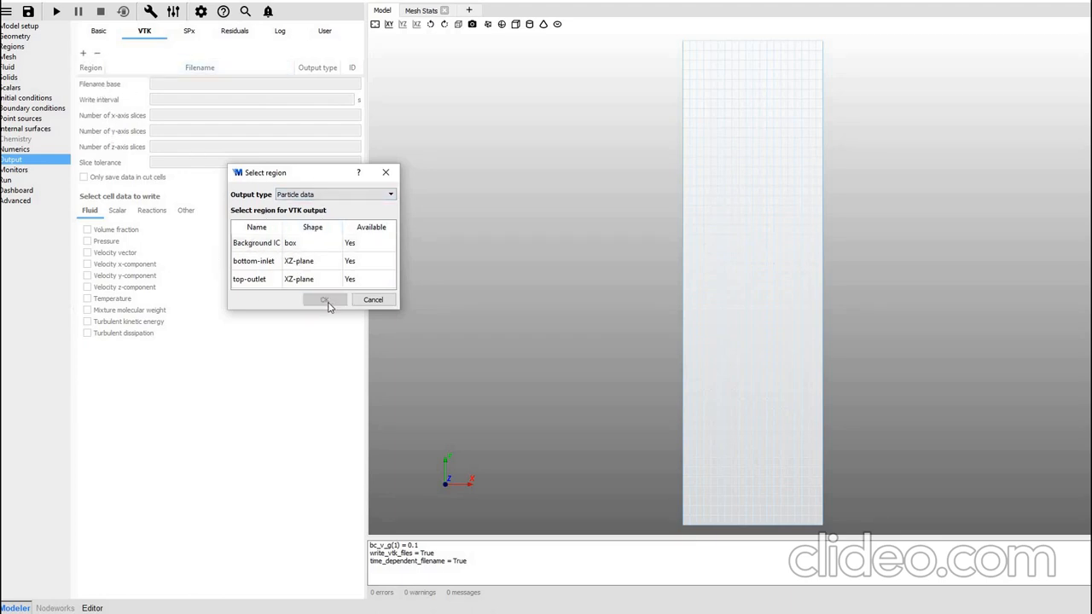
pyautogui.click(322, 196)
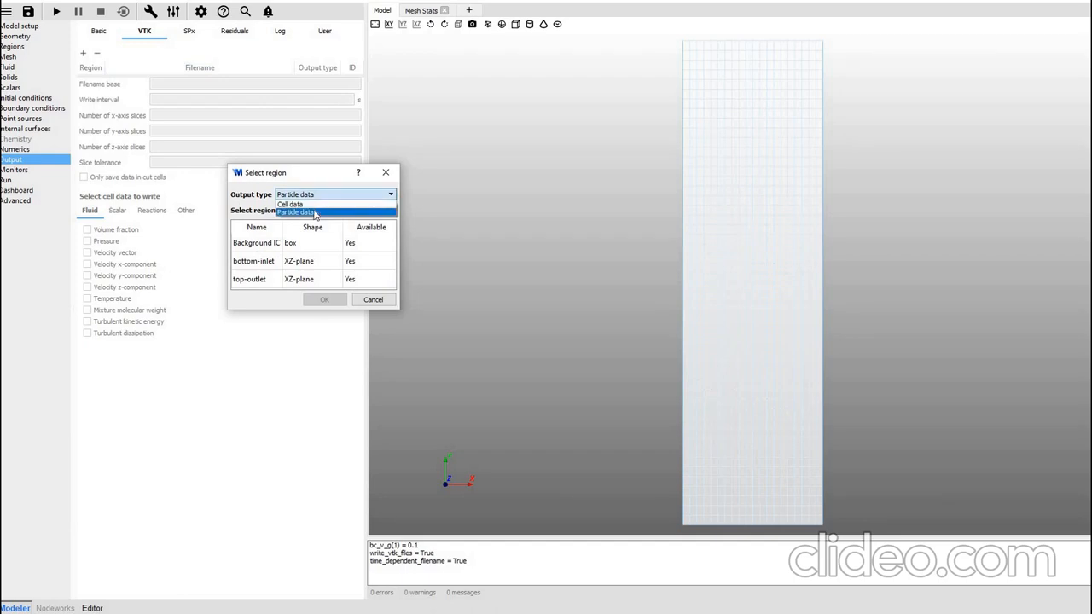
pyautogui.click(314, 213)
pyautogui.click(270, 243)
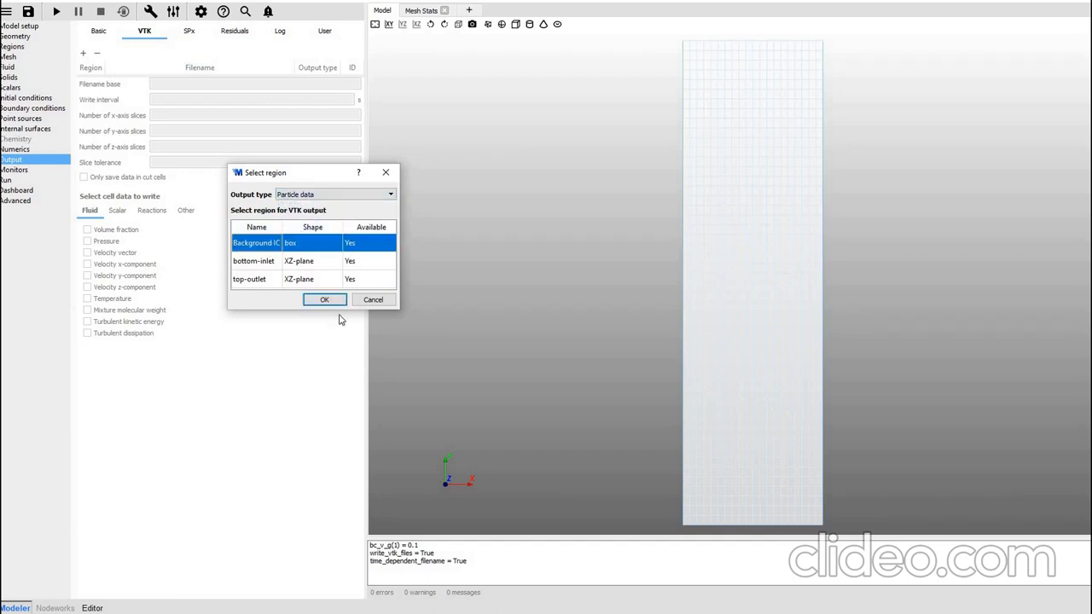
pyautogui.click(336, 305)
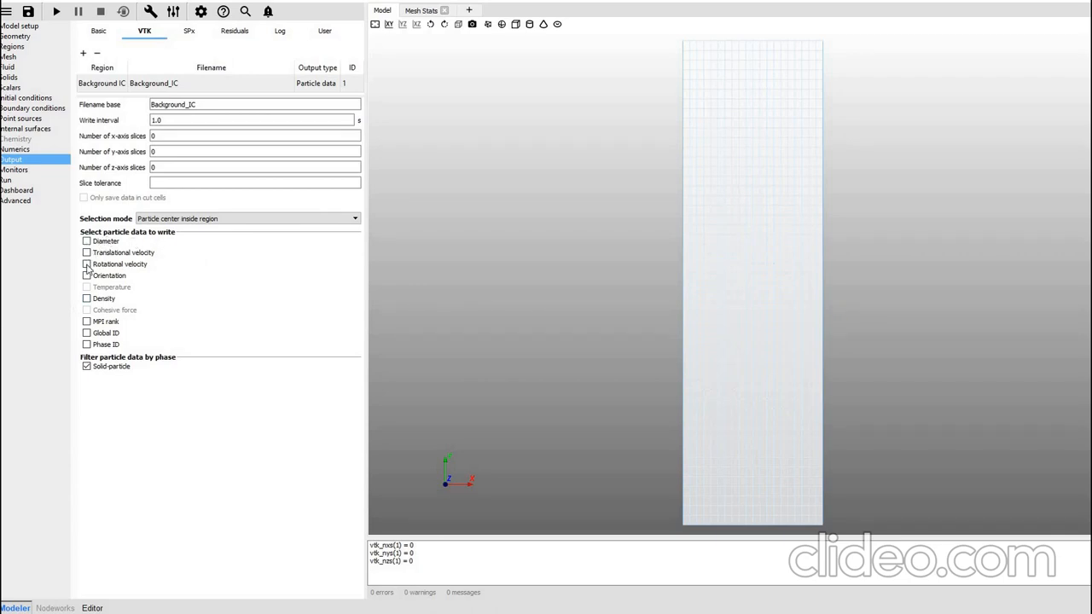
pyautogui.click(86, 252)
# Add a Cell data VTK output for the Background IC region that writes the fluid velocity vector and velocity y-component
pyautogui.click(82, 53)
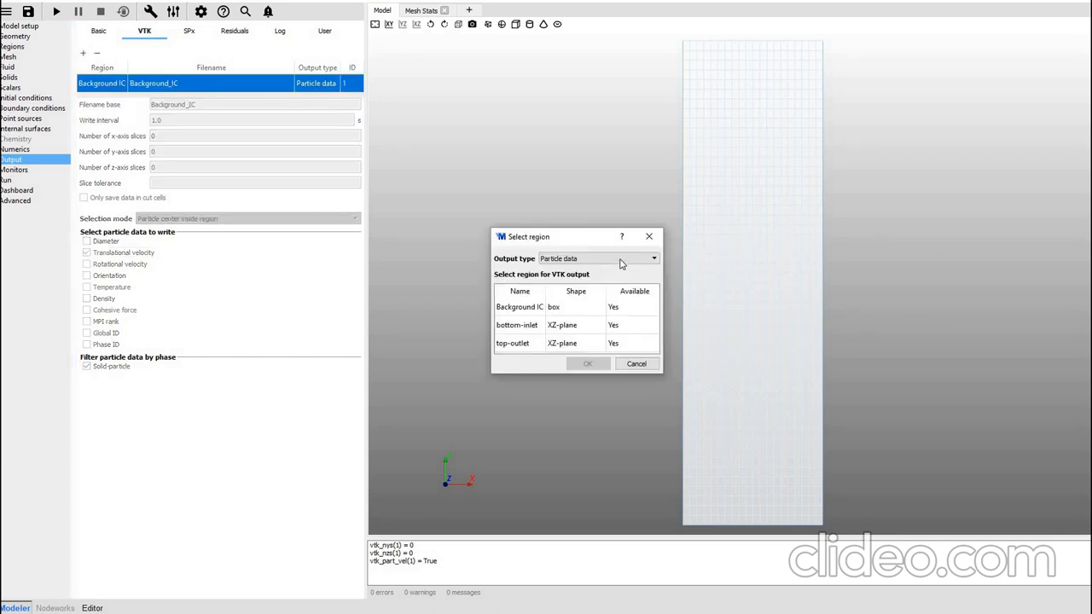
pyautogui.click(554, 259)
pyautogui.click(546, 270)
pyautogui.click(528, 309)
pyautogui.click(594, 366)
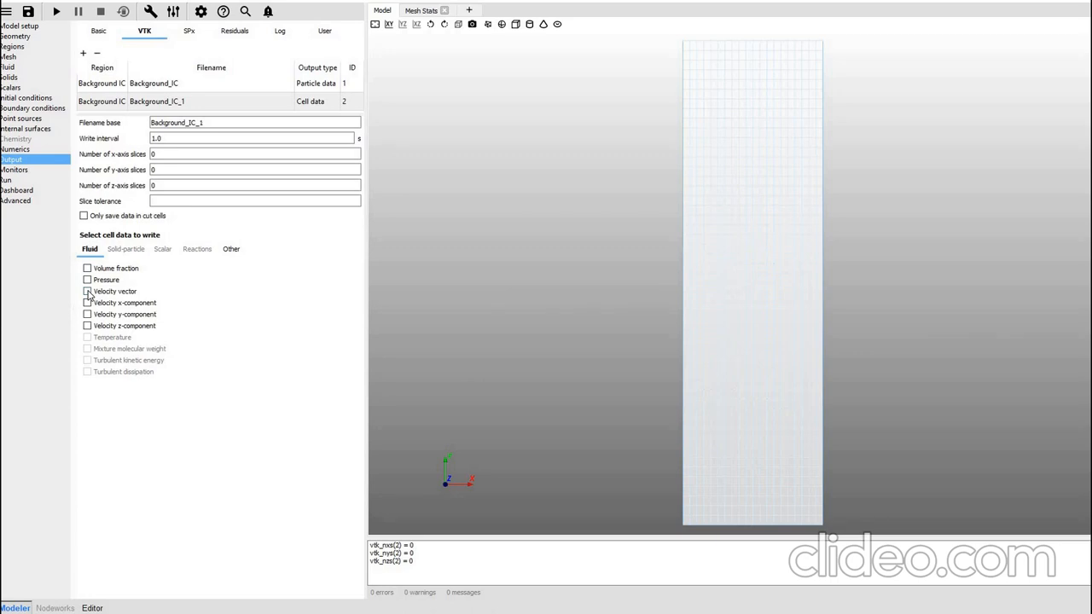
pyautogui.click(87, 291)
pyautogui.click(174, 315)
# Review the monitors, run, dashboard and advanced settings of the project
pyautogui.click(13, 170)
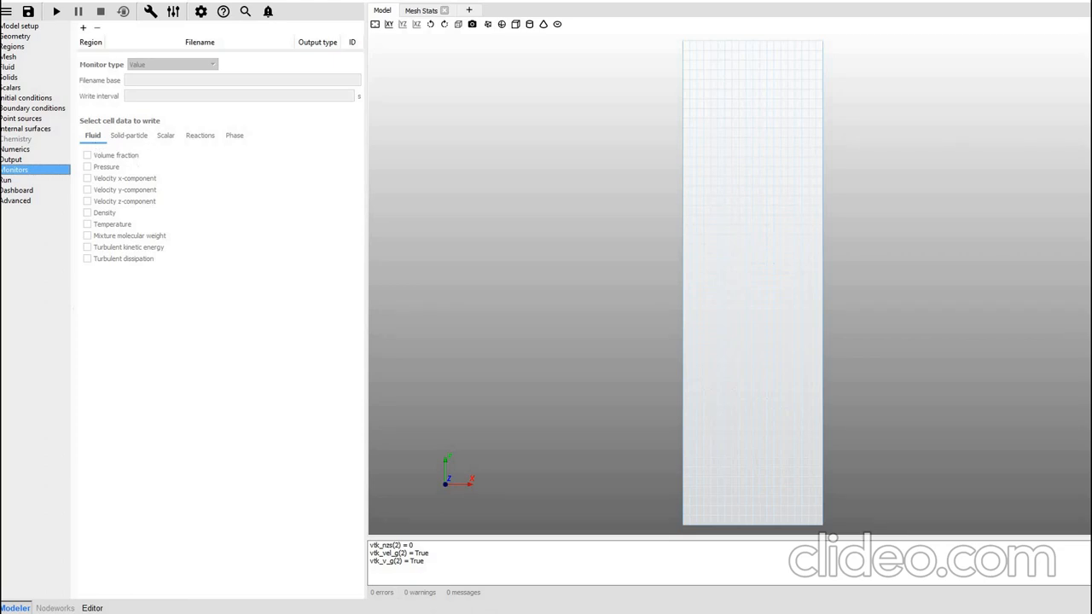
pyautogui.click(10, 182)
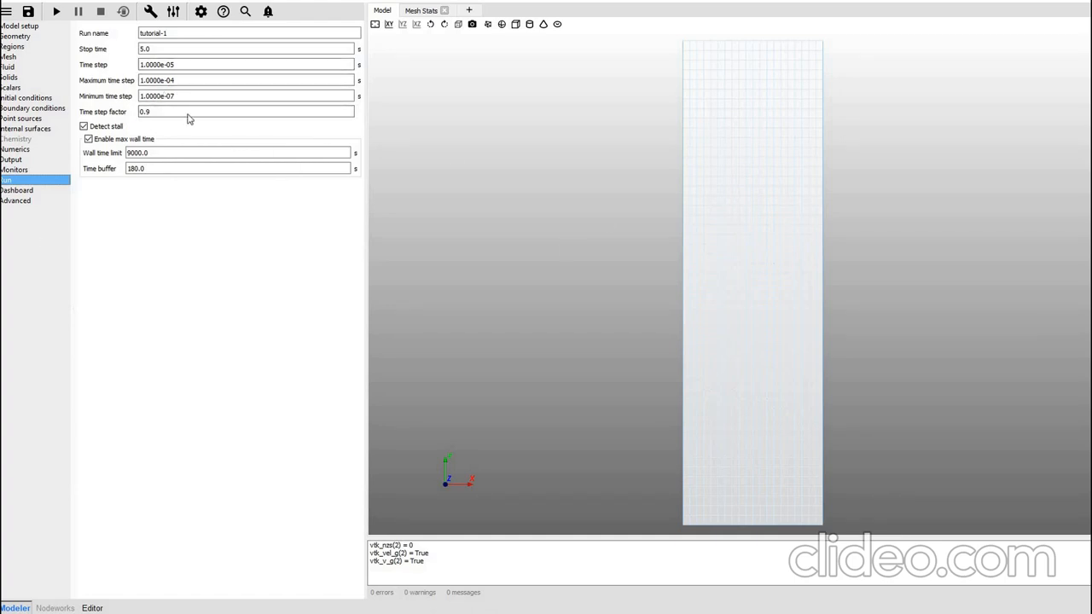
pyautogui.click(25, 193)
pyautogui.click(19, 203)
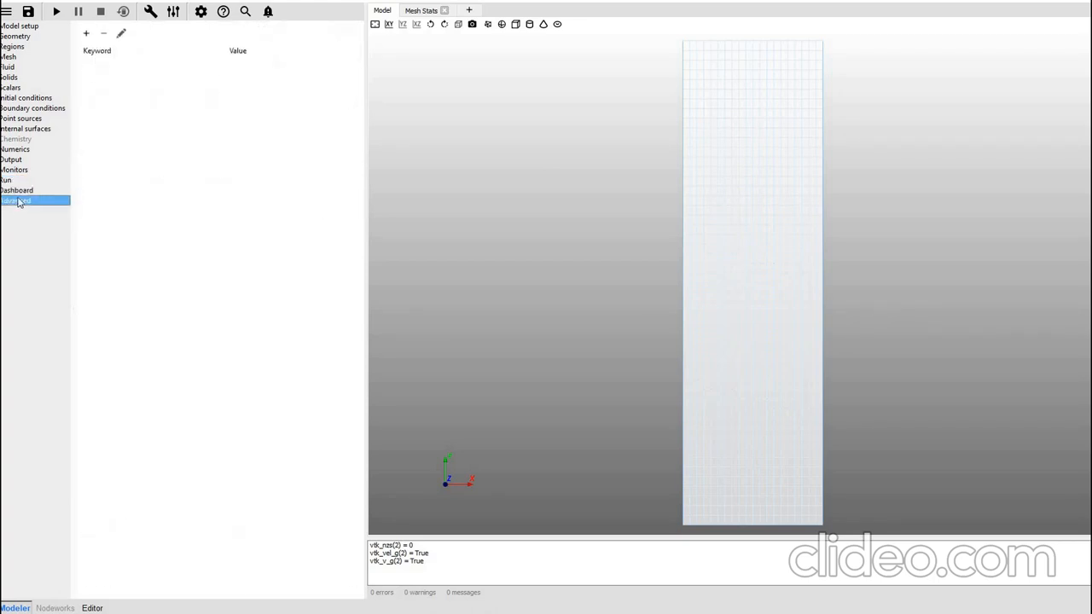
pyautogui.click(23, 193)
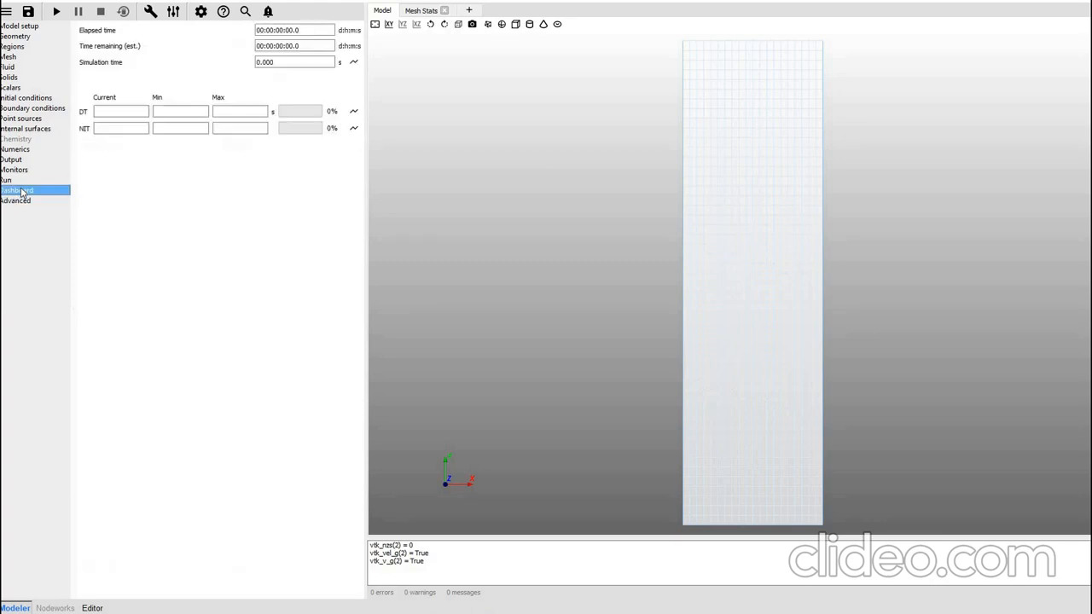
pyautogui.click(22, 181)
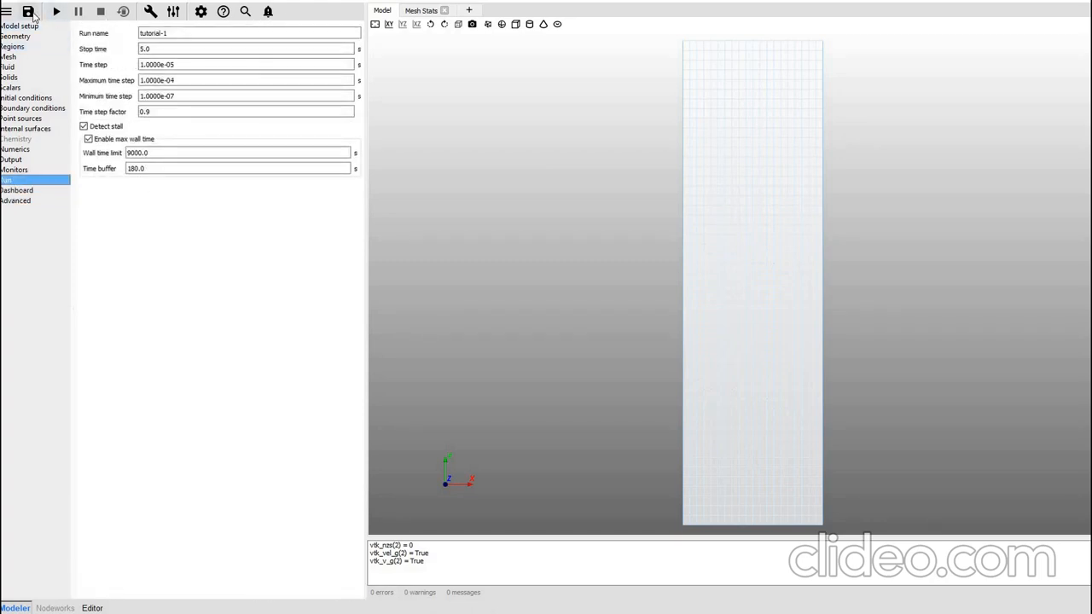
# Save the project, try to run it with the default mfixsolver.exe solver, and dismiss the solver messages
pyautogui.click(29, 13)
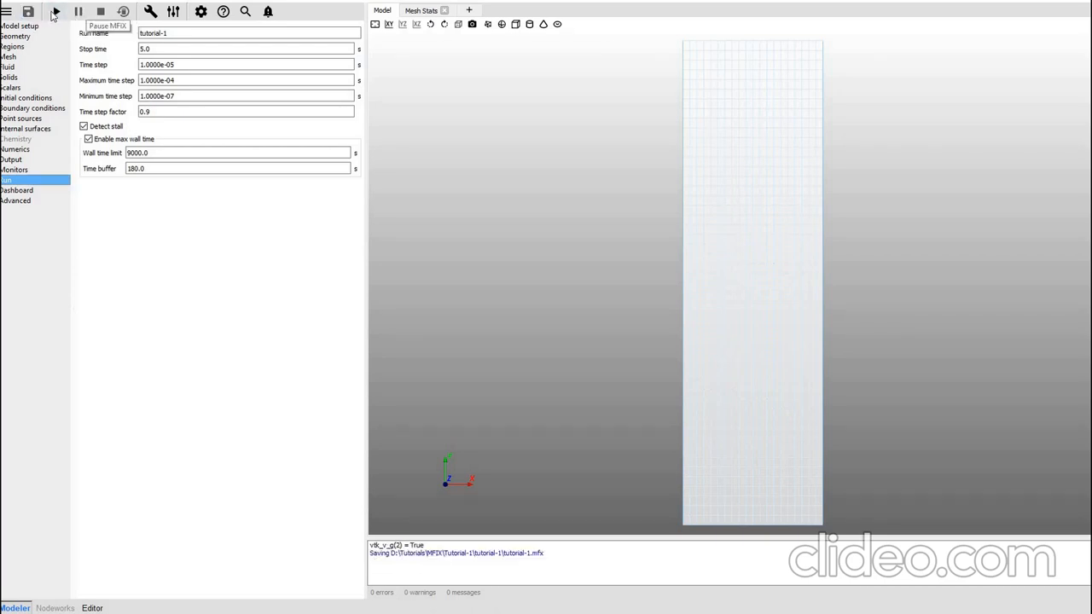
pyautogui.click(57, 12)
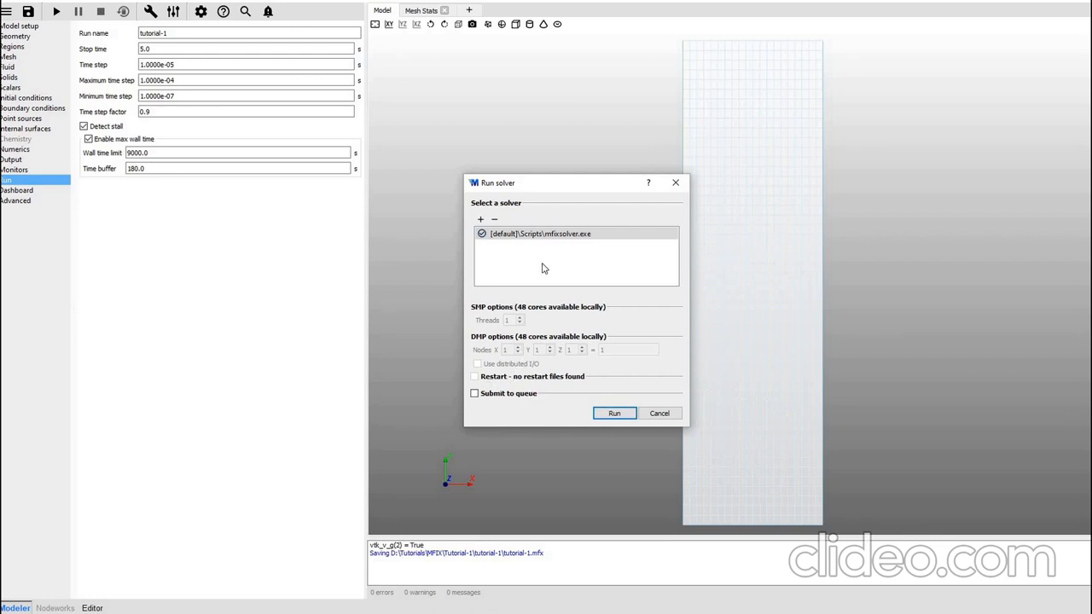
pyautogui.click(622, 416)
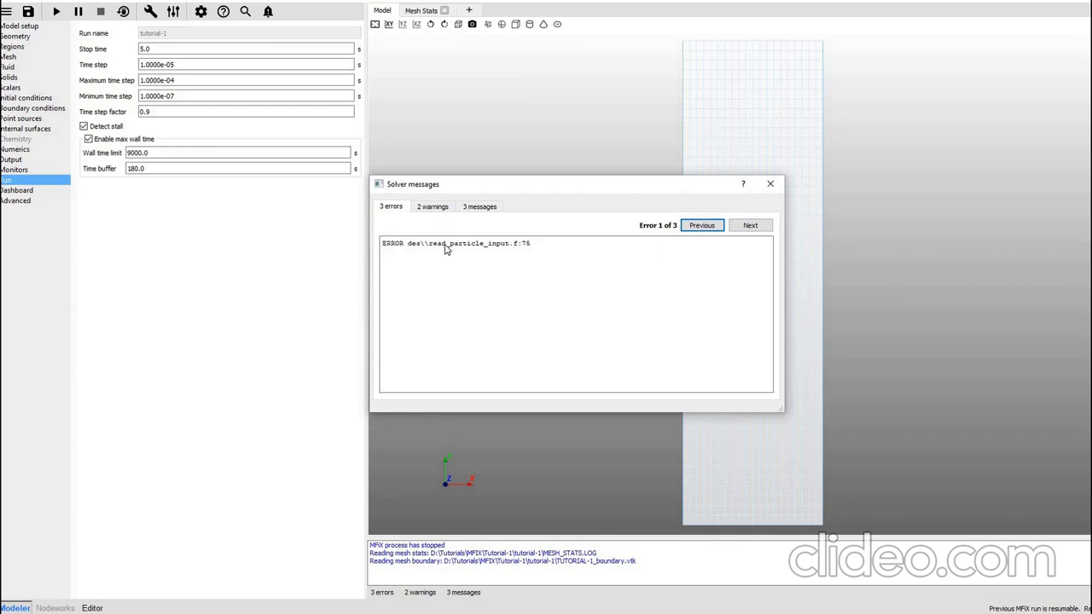
pyautogui.click(770, 185)
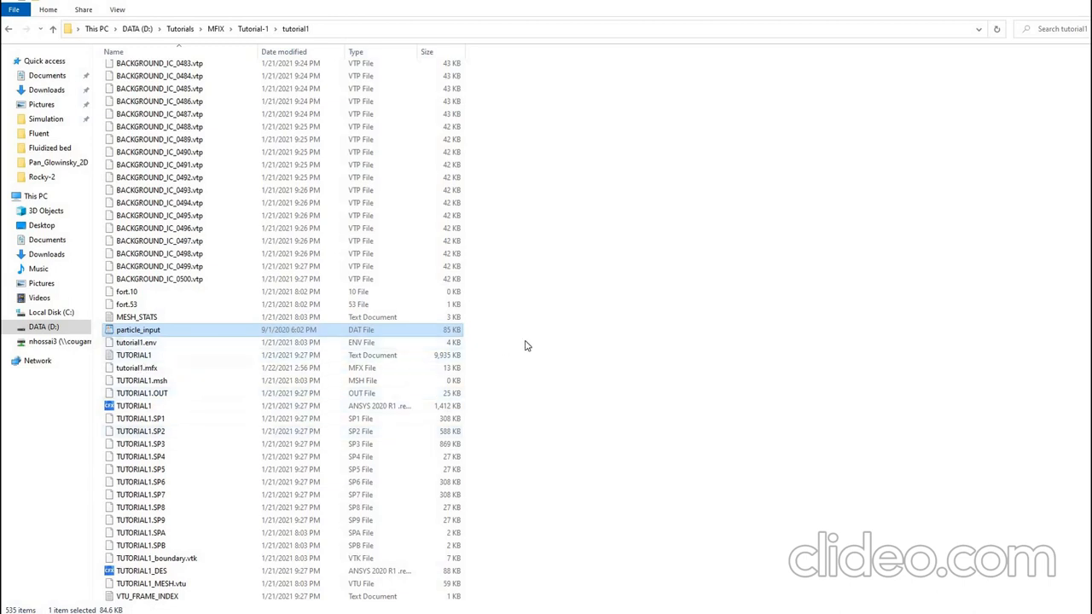
# Paste the particle_input file from the tutorial1 folder into the tutorial-1 project folder in File Explorer
pyautogui.click(53, 29)
pyautogui.doubleClick(139, 82)
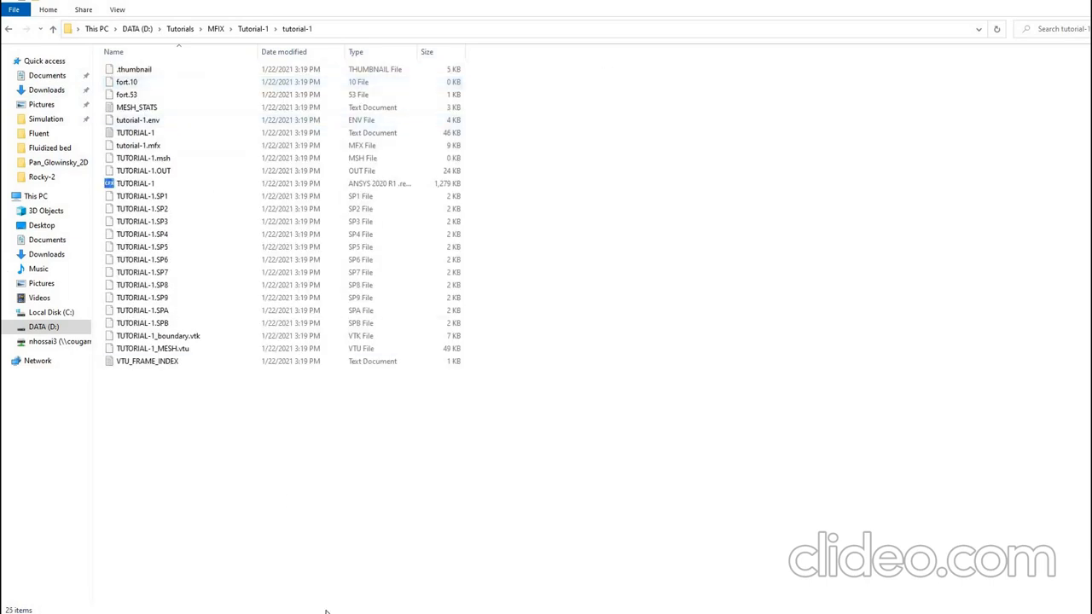
pyautogui.hotkey('ctrl', 'v')
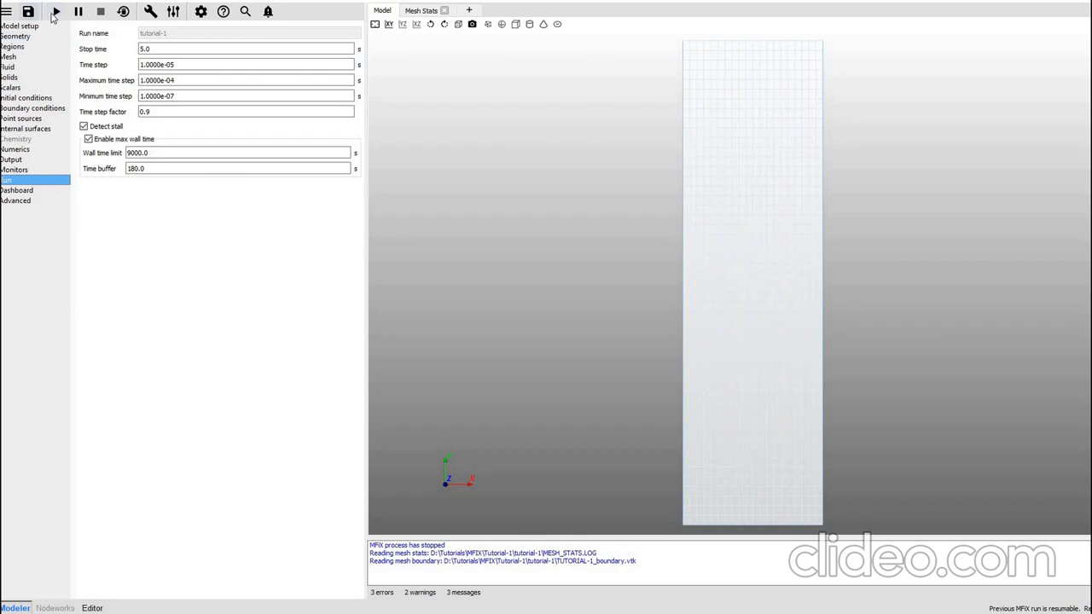
# Switch back to MFiX and rerun the tutorial-1 simulation with the default mfixsolver.exe solver
pyautogui.click(55, 12)
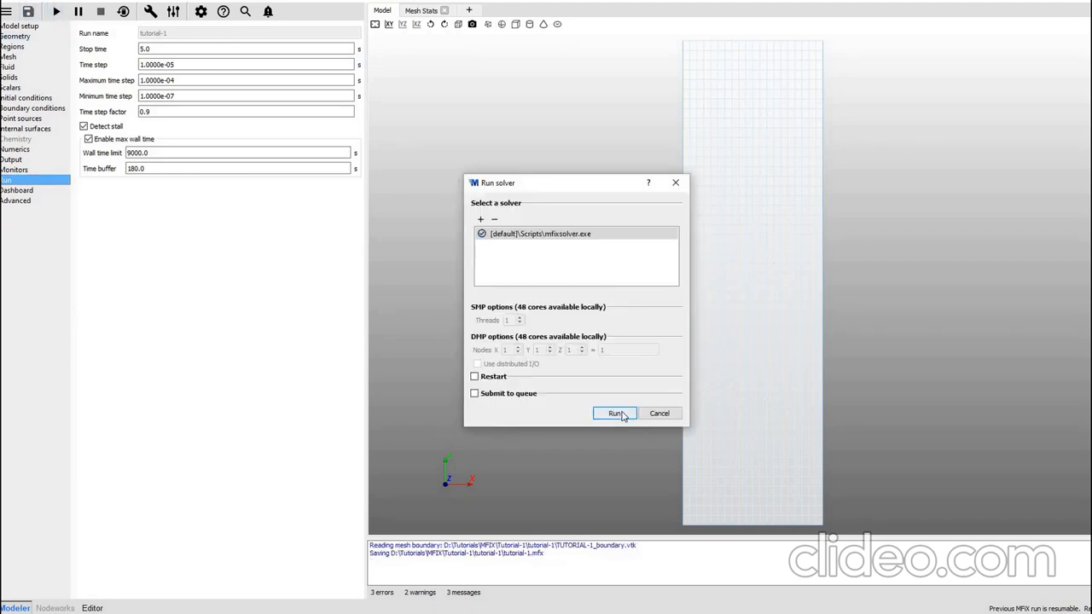
pyautogui.click(615, 413)
pyautogui.click(653, 480)
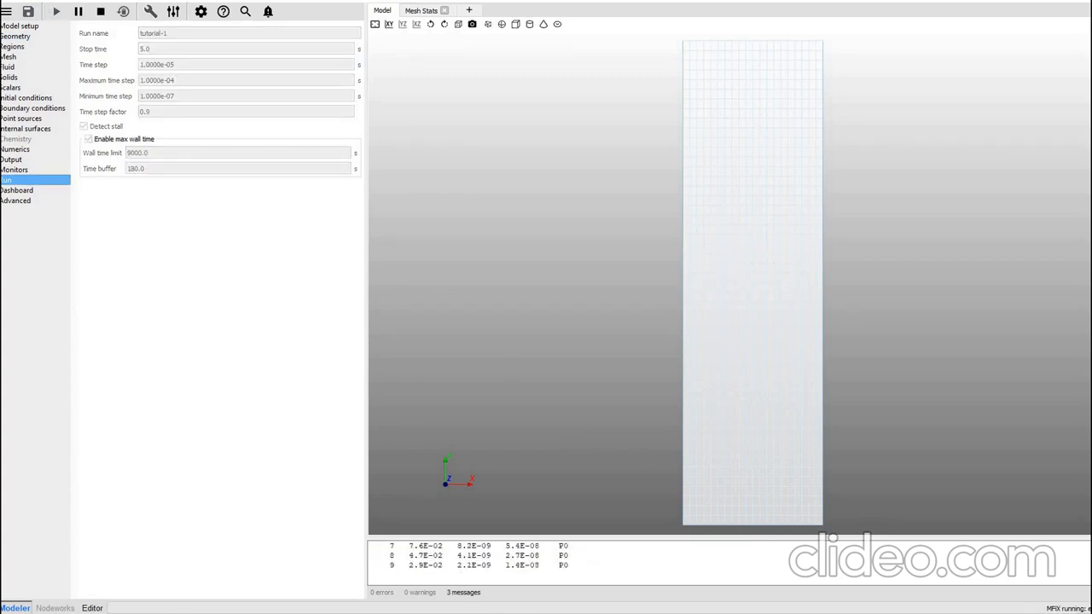
# Replace the Mesh Stats view with a 3D view of the VTK results and set the Cells/Nodes opacity to 0.40
pyautogui.click(427, 10)
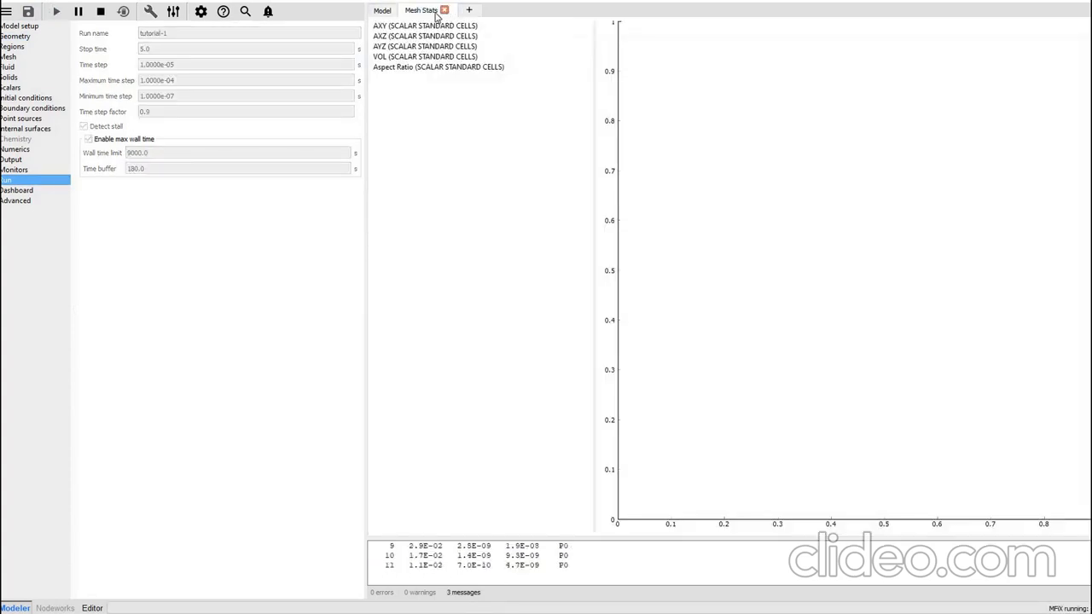
pyautogui.click(445, 10)
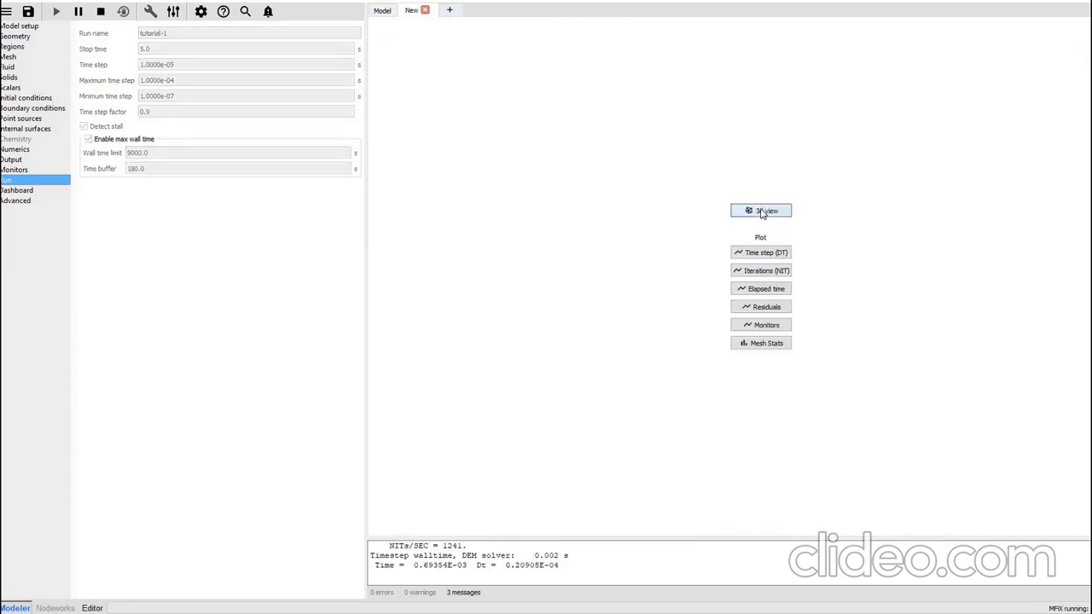
pyautogui.click(752, 209)
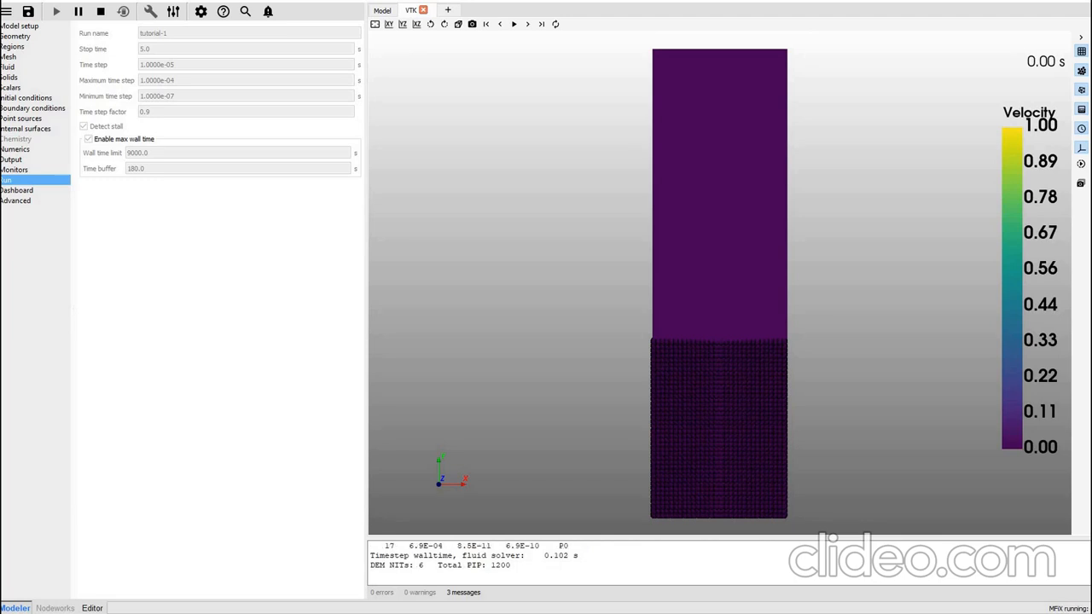
pyautogui.click(1081, 51)
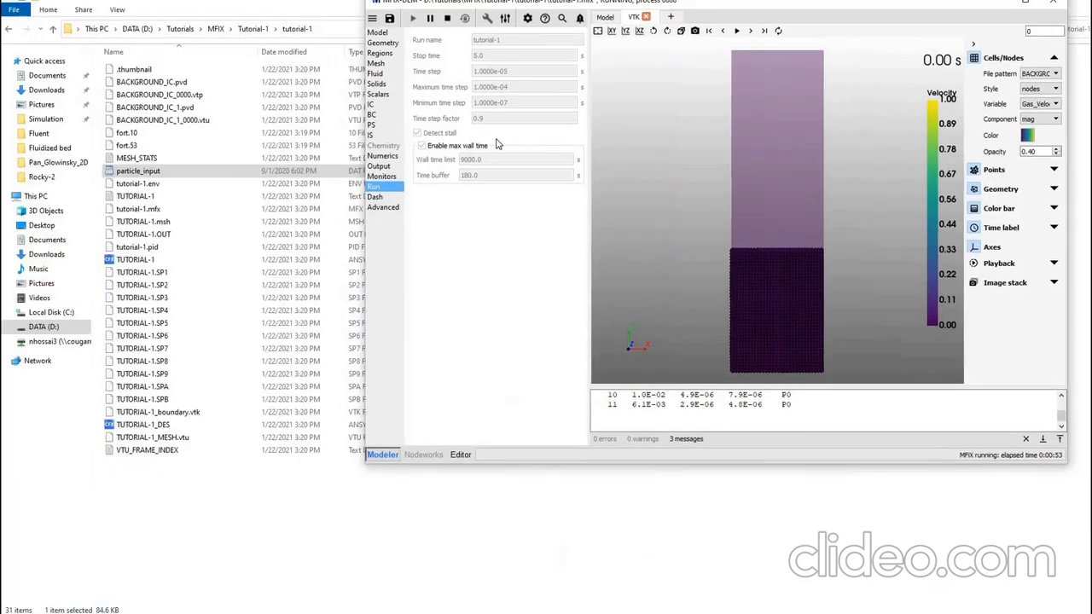
pyautogui.moveTo(843, 95); pyautogui.dragTo(813, 106)
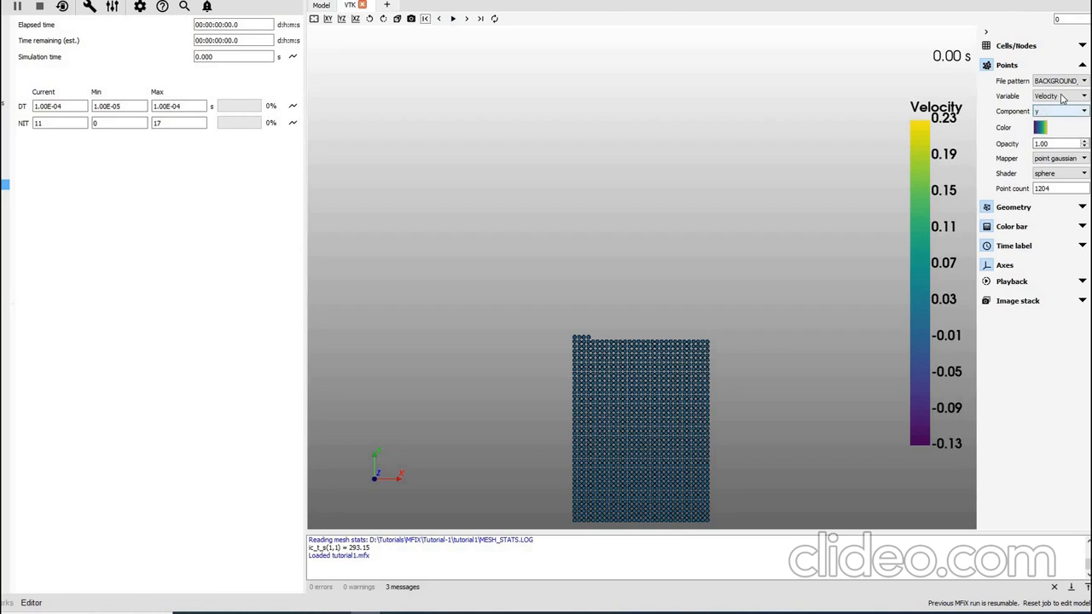
# In the VTK view of the already computed tutorial1 project, show the cells and set their opacity to 0.20
pyautogui.click(987, 46)
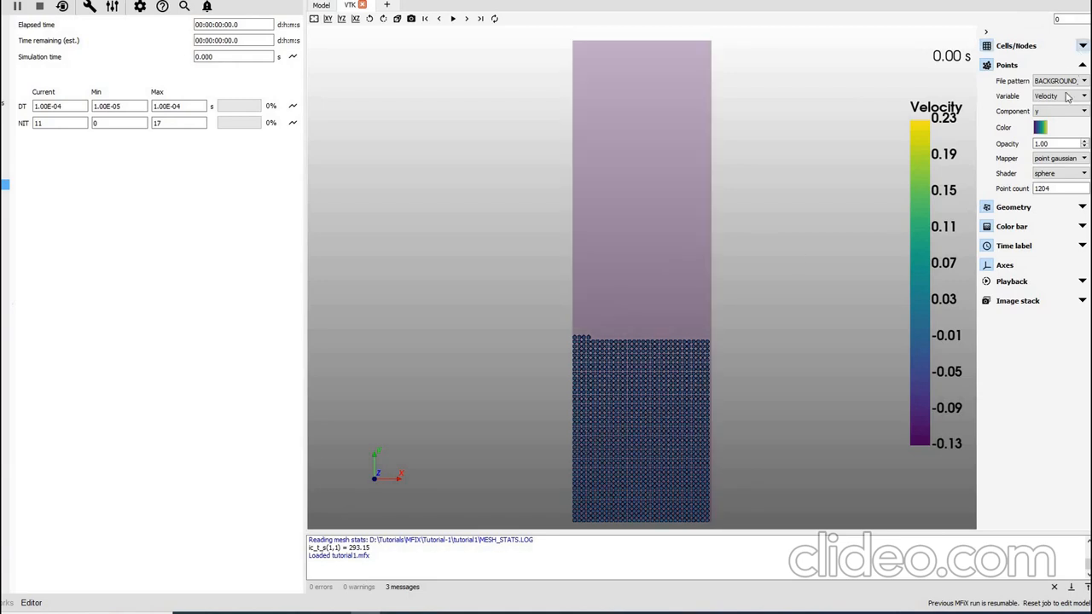
pyautogui.click(1081, 46)
pyautogui.click(1085, 142)
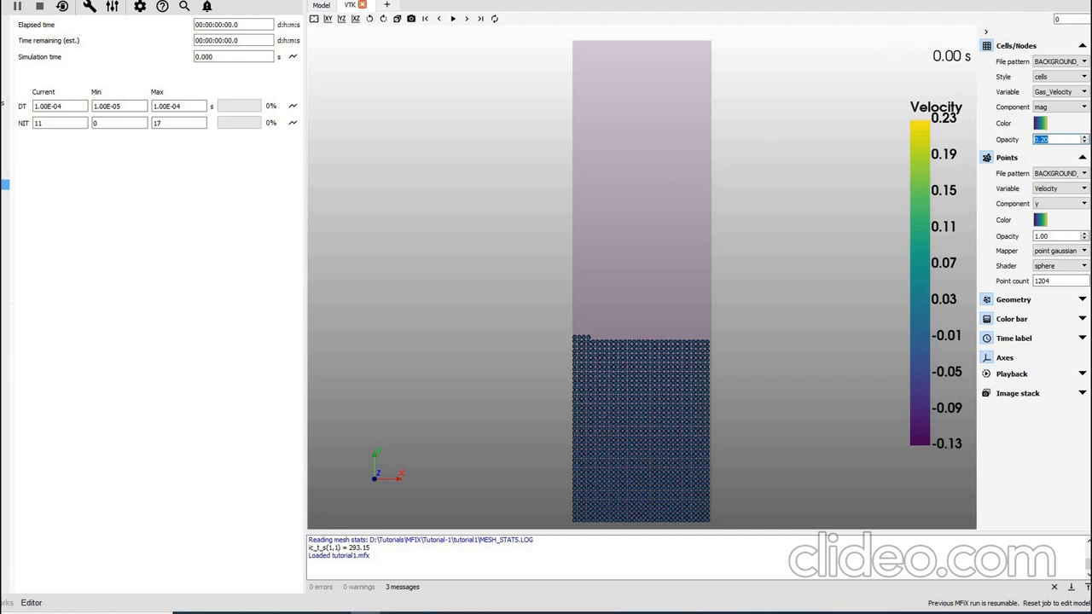
# Check the component options available for the cells' gas velocity and the particles' velocity
pyautogui.click(1055, 108)
pyautogui.click(1052, 112)
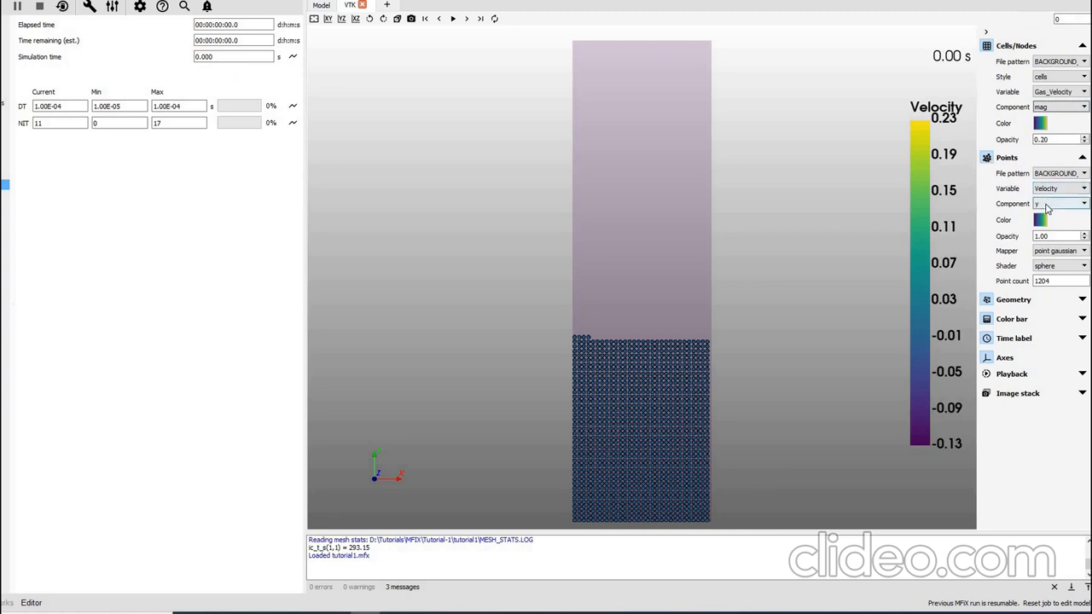
pyautogui.click(1047, 208)
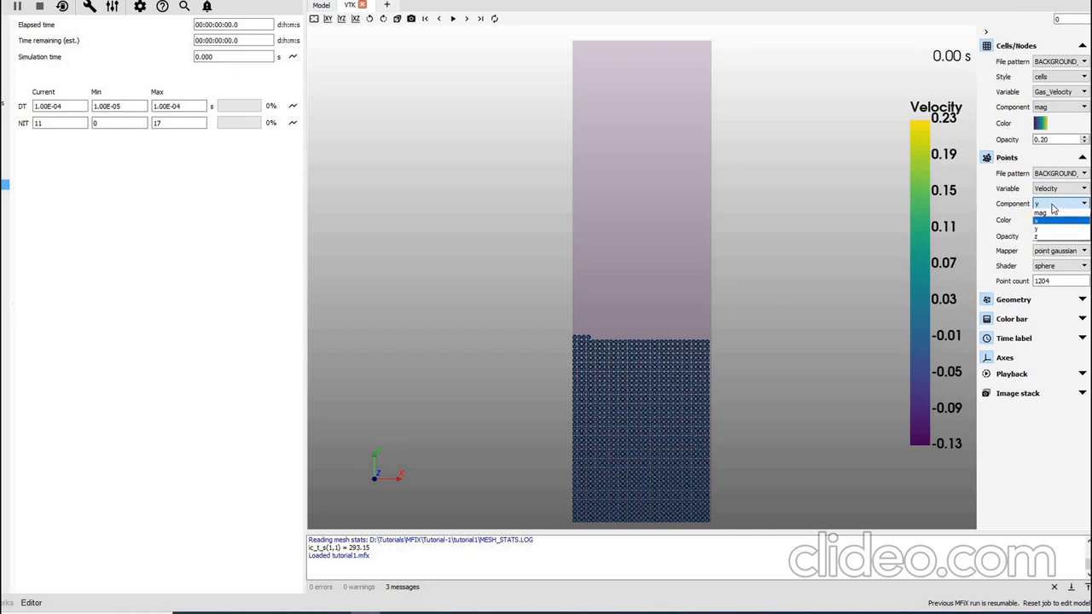
pyautogui.click(924, 208)
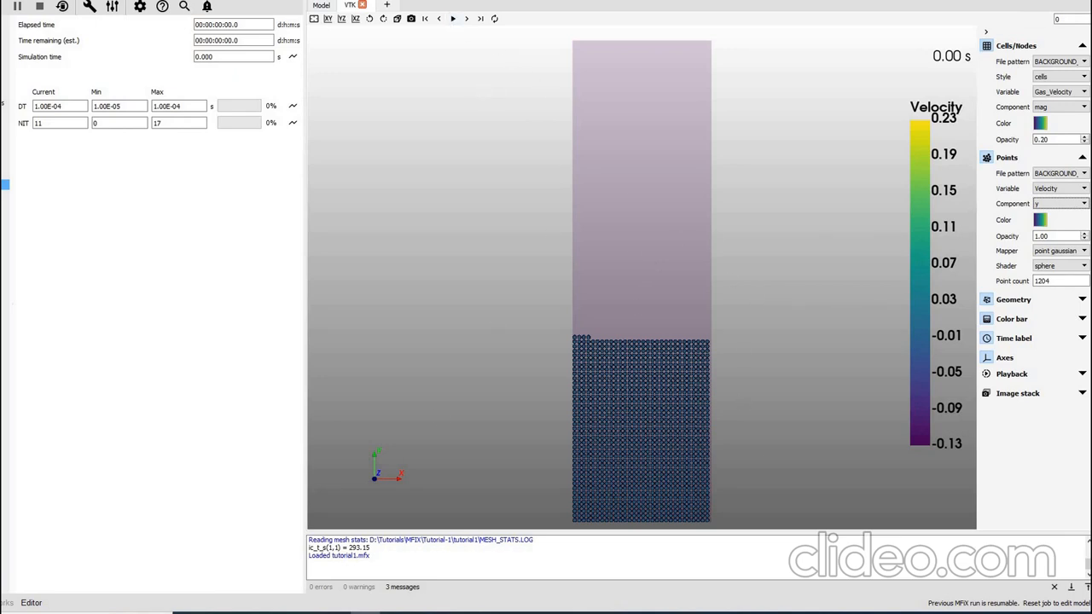
# Play the results animation and auto-scale the Cells/Nodes color map range for the gas velocity
pyautogui.click(454, 20)
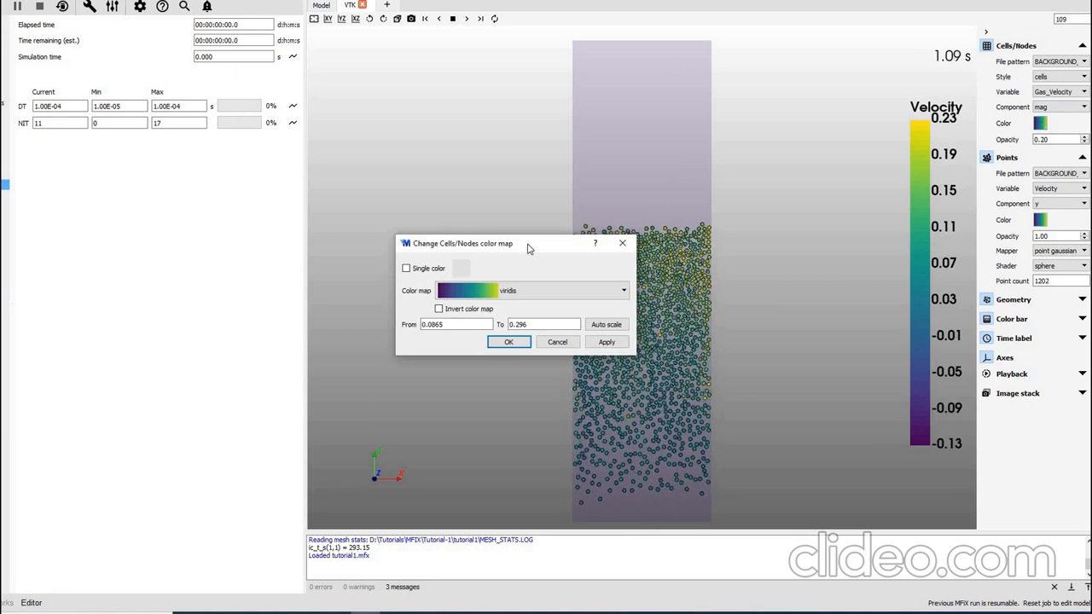
pyautogui.moveTo(529, 247); pyautogui.dragTo(316, 247)
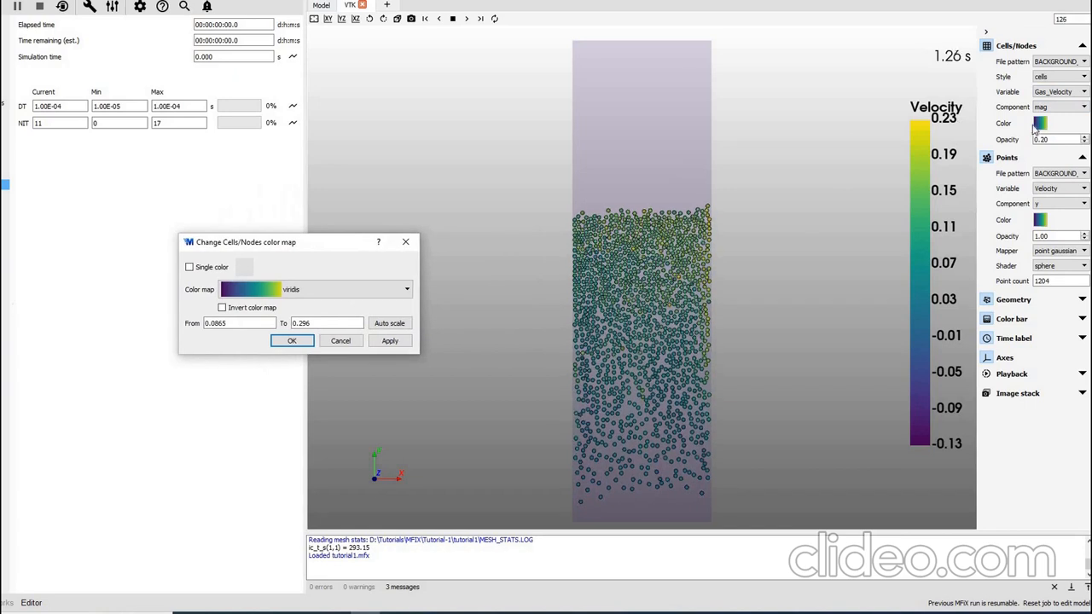
pyautogui.click(401, 325)
pyautogui.click(386, 341)
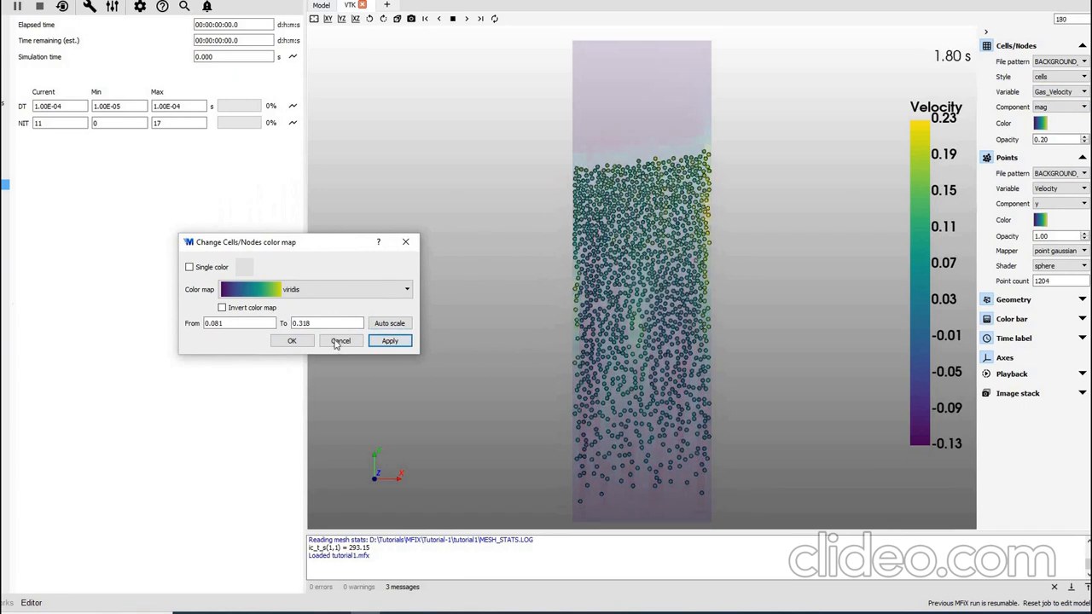
pyautogui.click(304, 342)
# Set the Cells/Nodes display style to nodes
pyautogui.click(1057, 78)
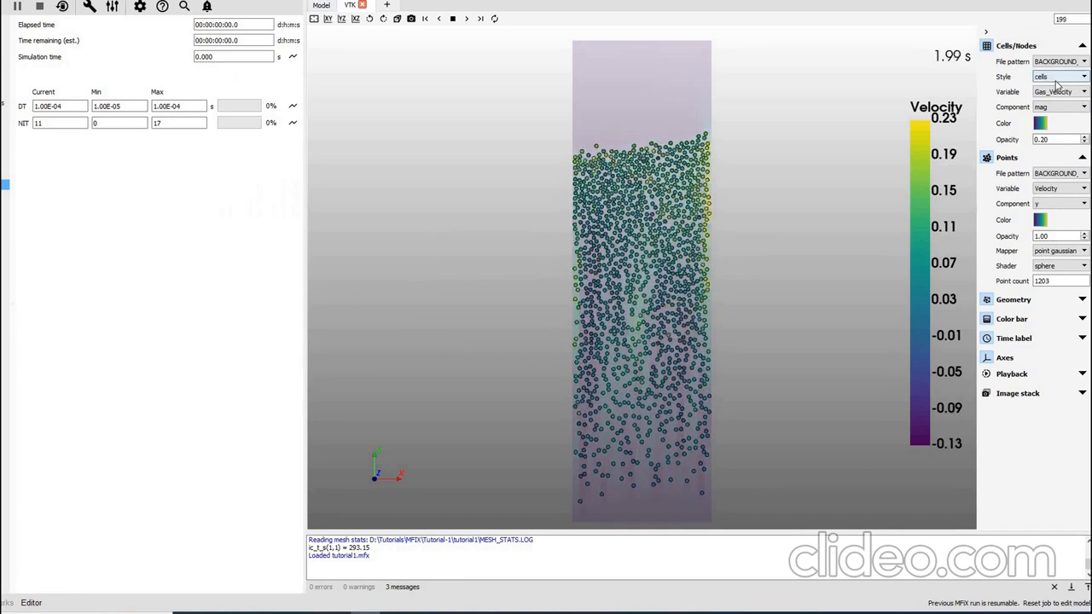
pyautogui.click(1042, 93)
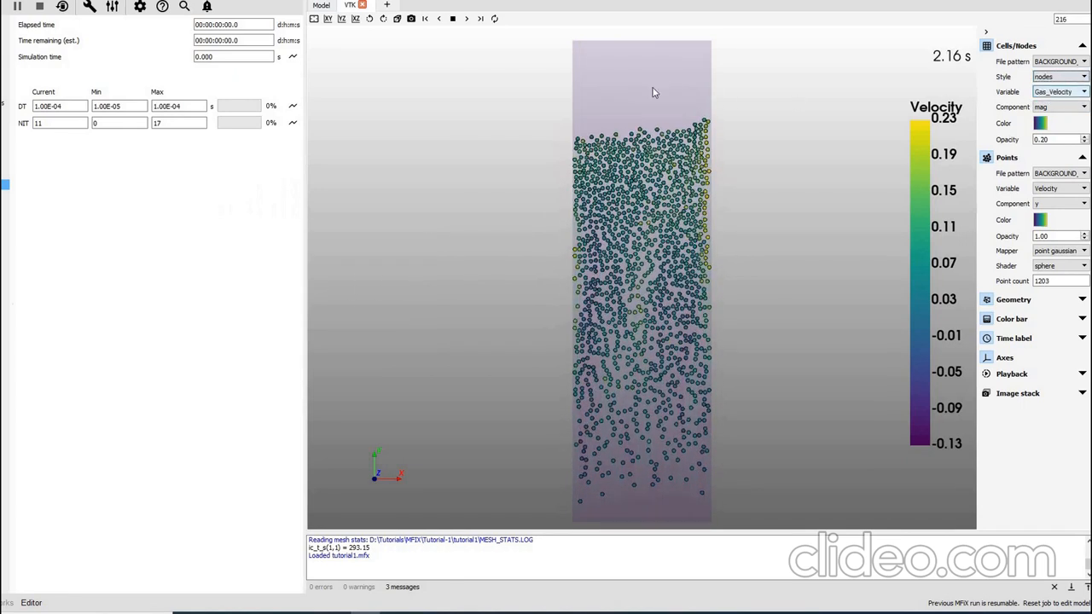